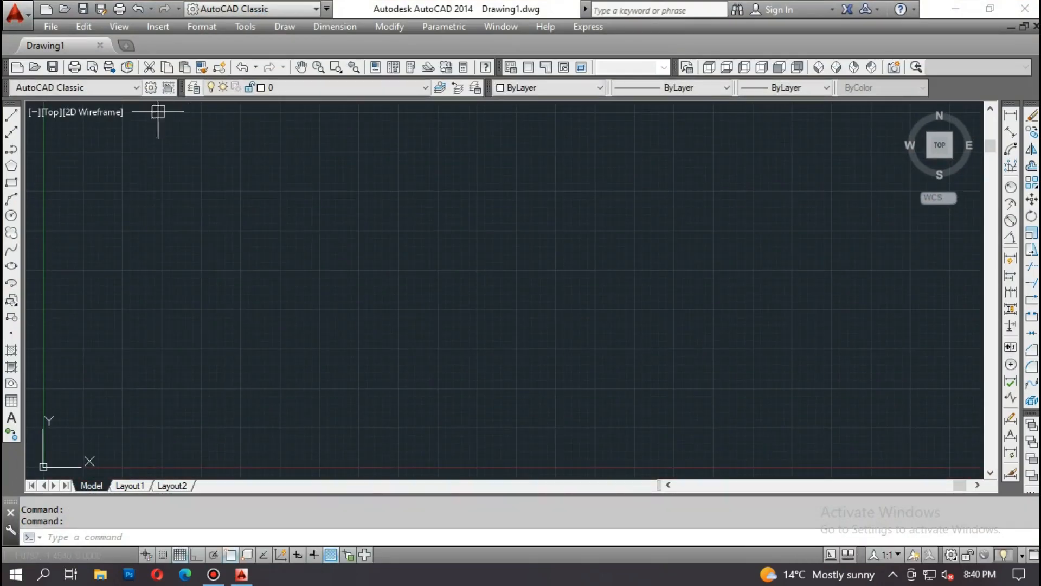
- Open the 30X63 PLAN drawing from the NEW FILE folder on Local Disk (F:), accepting the educational version notice
{"action": "left_click", "coordinate": [16, 14]}
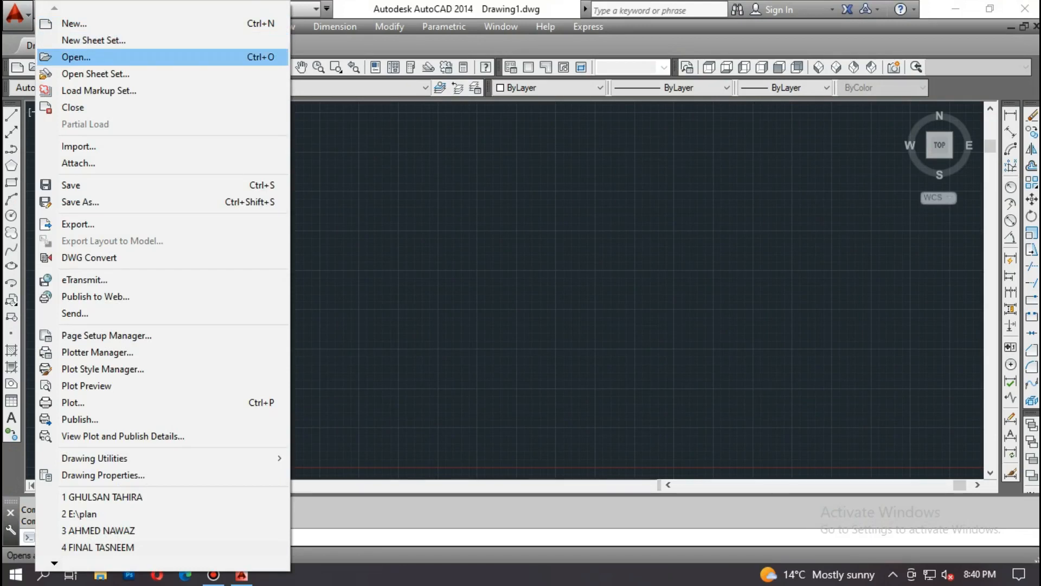
{"action": "left_click", "coordinate": [76, 57]}
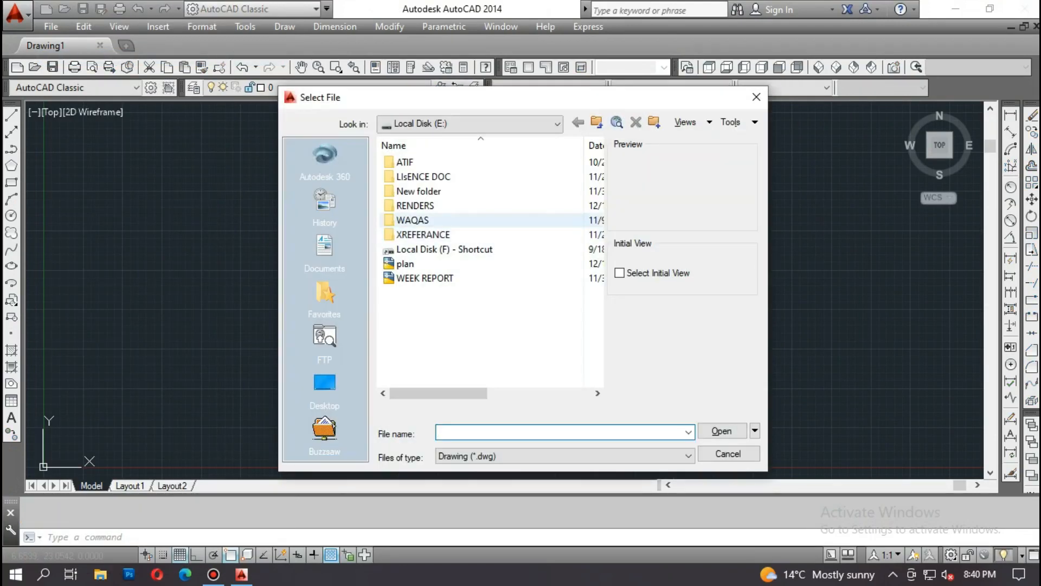
{"action": "left_click", "coordinate": [469, 123]}
{"action": "left_click", "coordinate": [428, 298]}
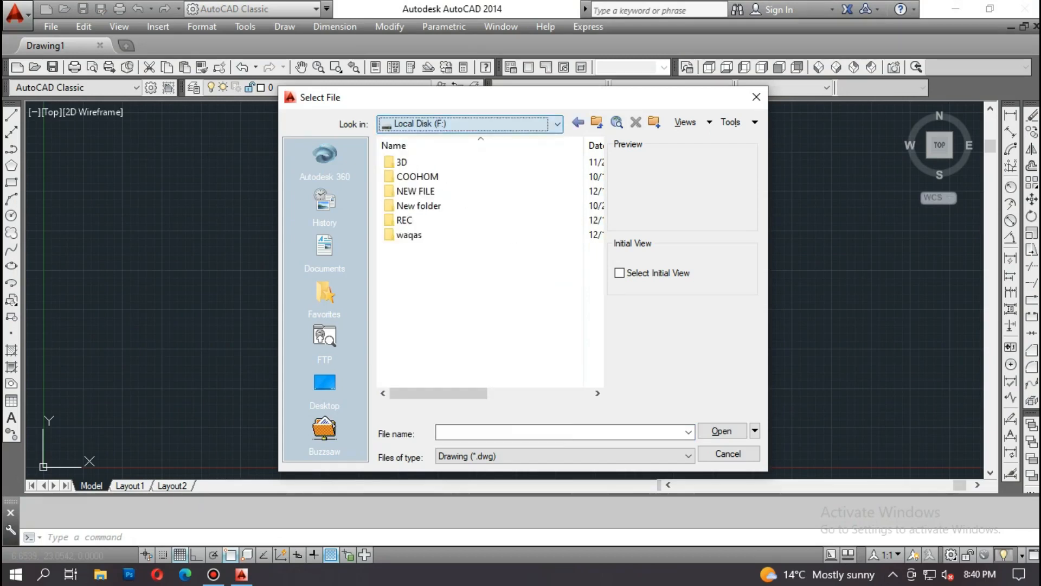
{"action": "double_click", "coordinate": [415, 191]}
{"action": "left_click", "coordinate": [420, 162]}
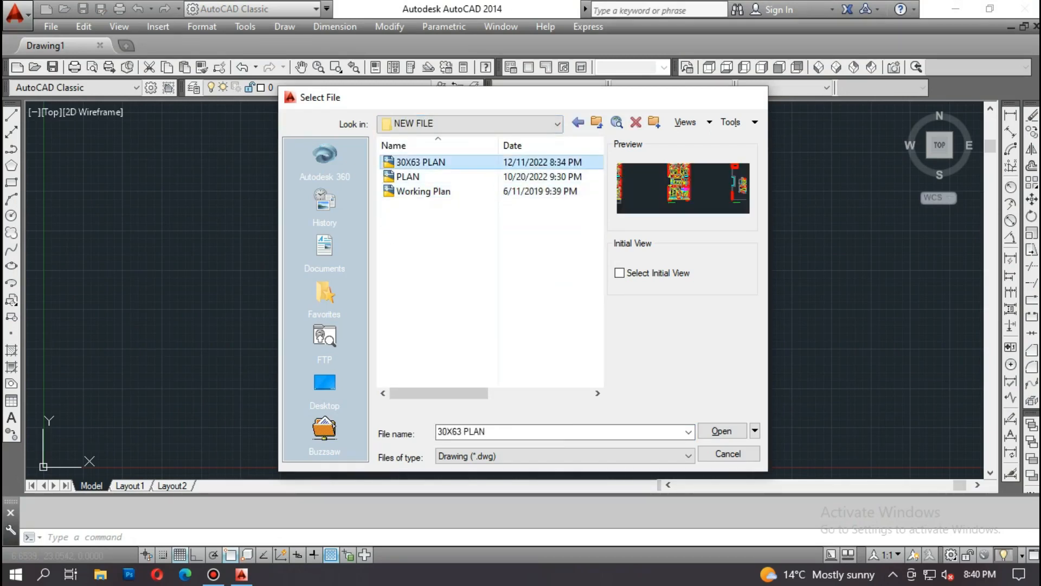
{"action": "key", "text": "Return"}
{"action": "key", "text": "Return"}
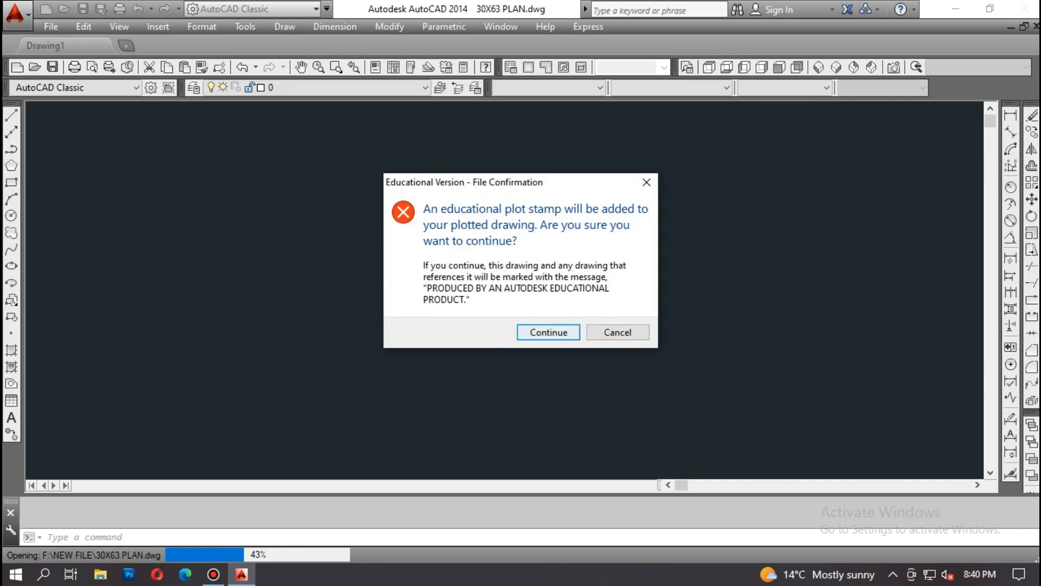
{"action": "key", "text": "Return"}
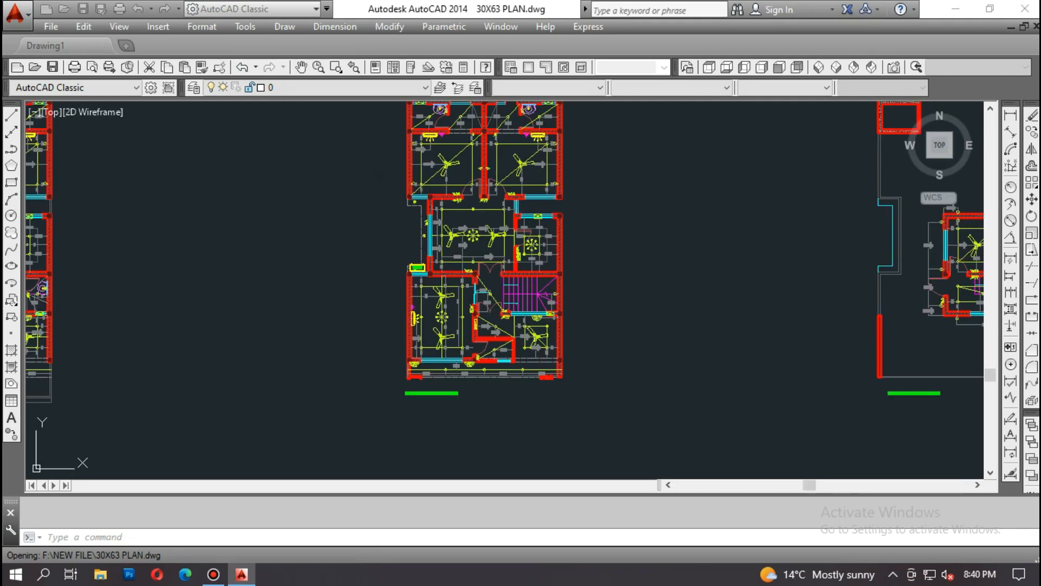
{"action": "key", "text": "Escape"}
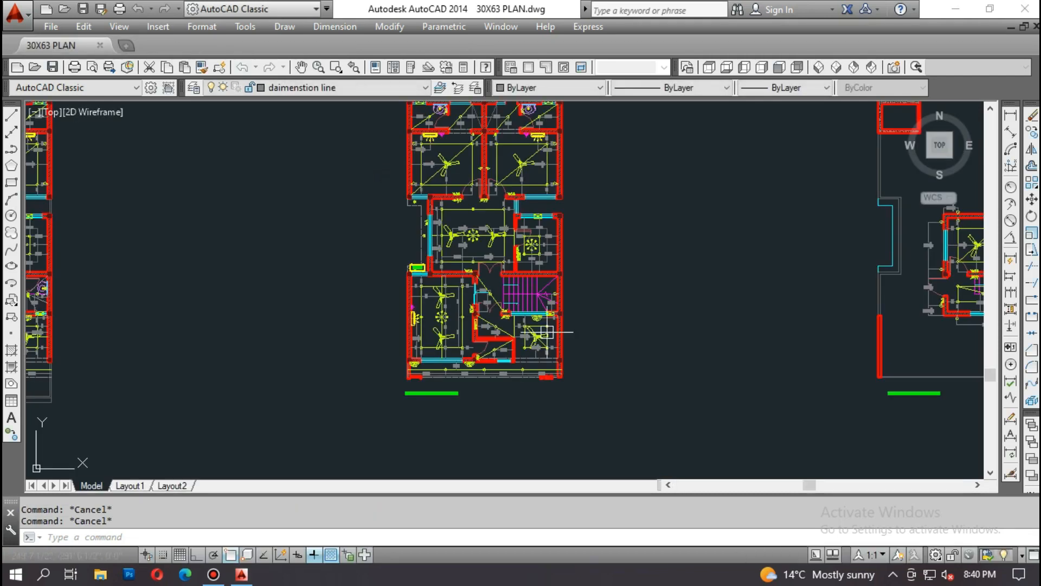
- Examine the powder room and covered terrace area on the first floor working plan and the electrical plan
{"action": "scroll", "coordinate": [561, 352], "scroll_direction": "down", "scroll_amount": 4}
{"action": "middle_click_drag", "start_coordinate": [477, 130], "coordinate": [477, 250]}
{"action": "scroll", "coordinate": [477, 250], "scroll_direction": "up", "scroll_amount": 6}
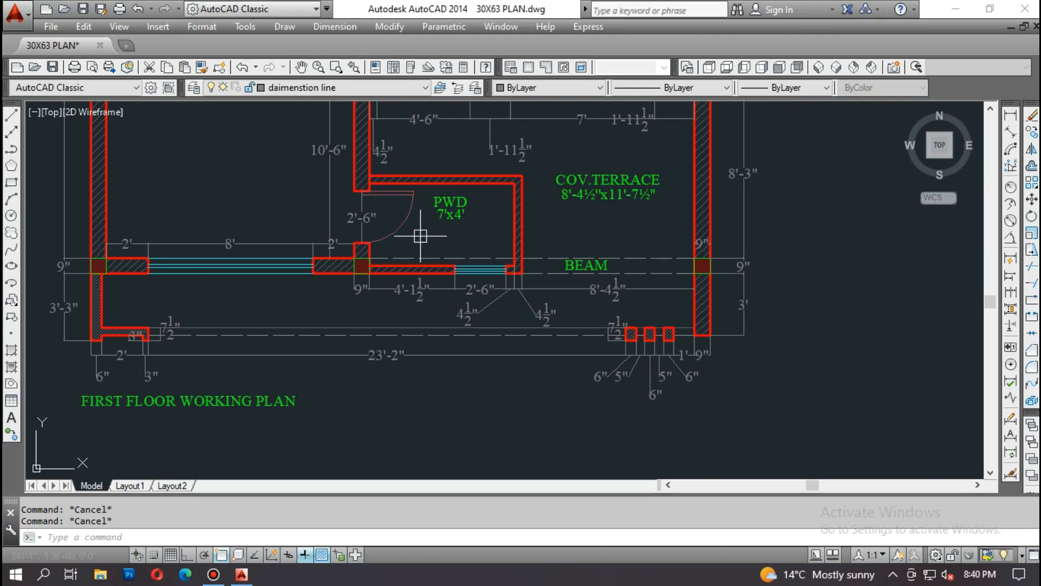
{"action": "scroll", "coordinate": [433, 229], "scroll_direction": "down", "scroll_amount": 4}
{"action": "middle_click_drag", "start_coordinate": [417, 367], "coordinate": [431, 186]}
{"action": "middle_click_drag", "start_coordinate": [450, 325], "coordinate": [446, 270]}
{"action": "scroll", "coordinate": [448, 329], "scroll_direction": "up", "scroll_amount": 5}
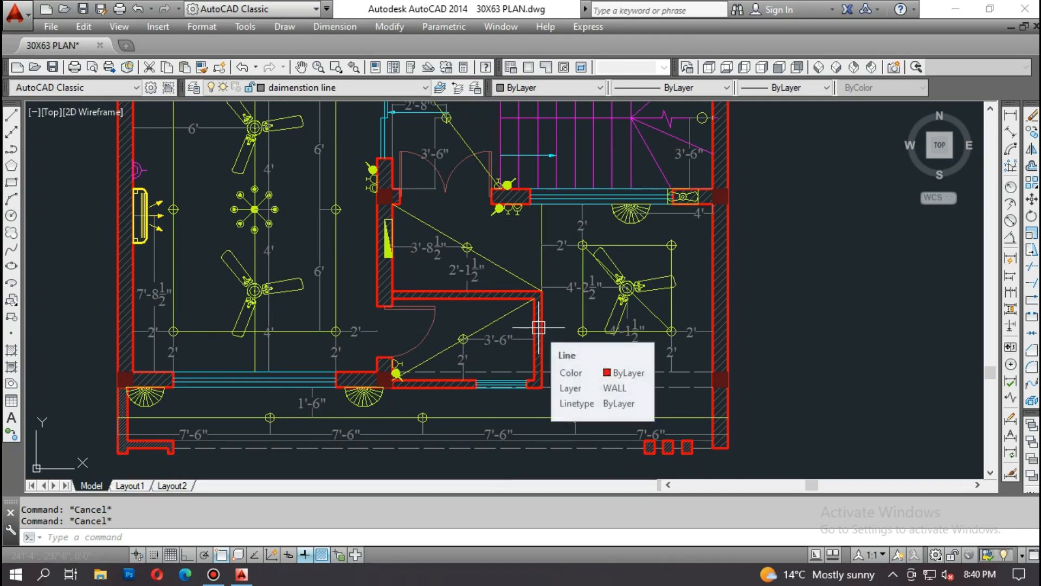
- Examine the powder room fixtures and the existing waste and soil pipe notes on the first floor plumbing plan
{"action": "scroll", "coordinate": [541, 251], "scroll_direction": "down", "scroll_amount": 6}
{"action": "scroll", "coordinate": [544, 260], "scroll_direction": "down", "scroll_amount": 6}
{"action": "middle_click_drag", "start_coordinate": [544, 344], "coordinate": [532, 251]}
{"action": "scroll", "coordinate": [521, 393], "scroll_direction": "up", "scroll_amount": 6}
{"action": "scroll", "coordinate": [535, 304], "scroll_direction": "up", "scroll_amount": 6}
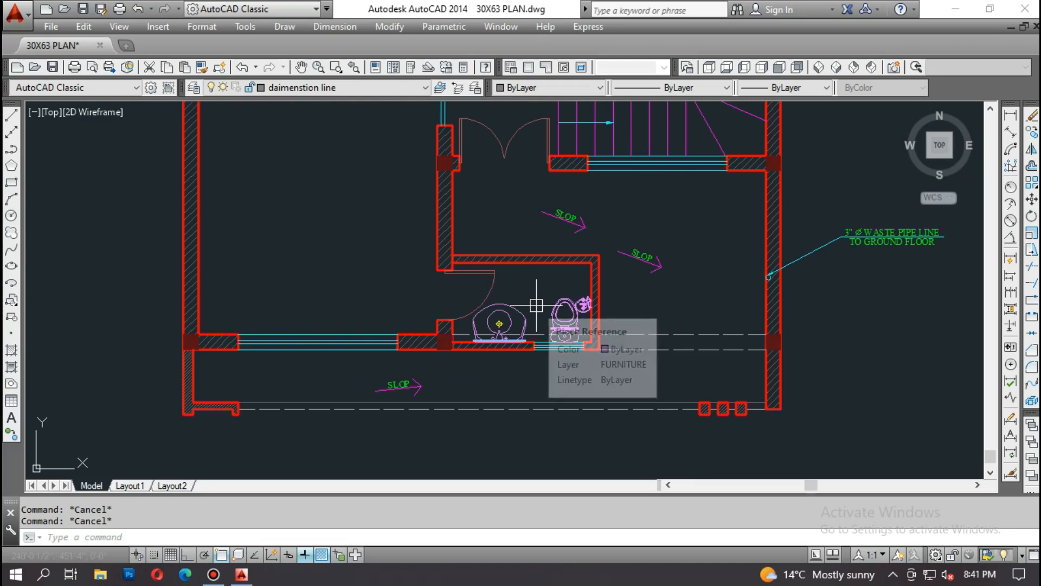
{"action": "scroll", "coordinate": [590, 330], "scroll_direction": "down", "scroll_amount": 2}
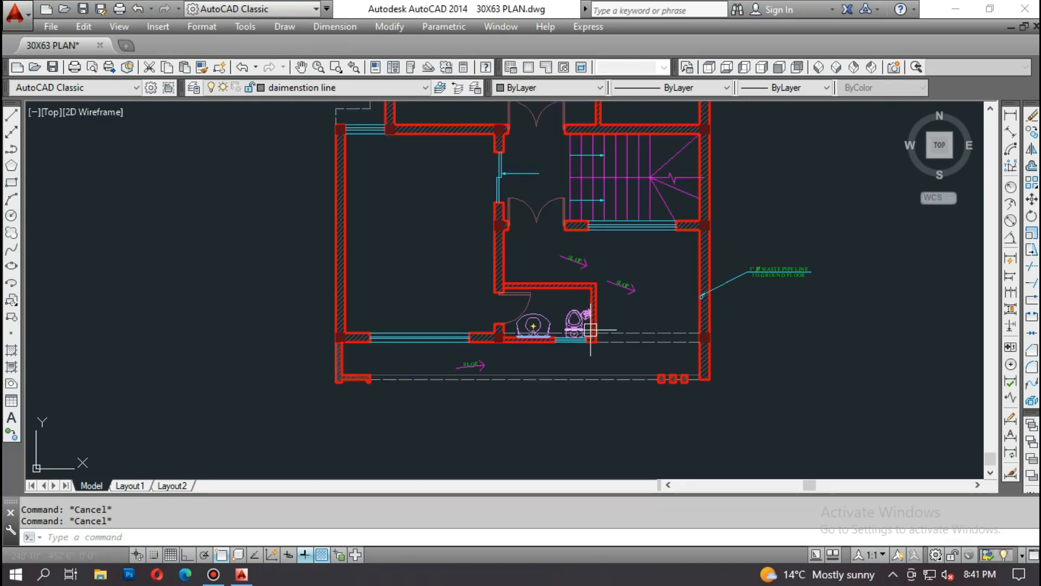
{"action": "scroll", "coordinate": [548, 342], "scroll_direction": "down", "scroll_amount": 4}
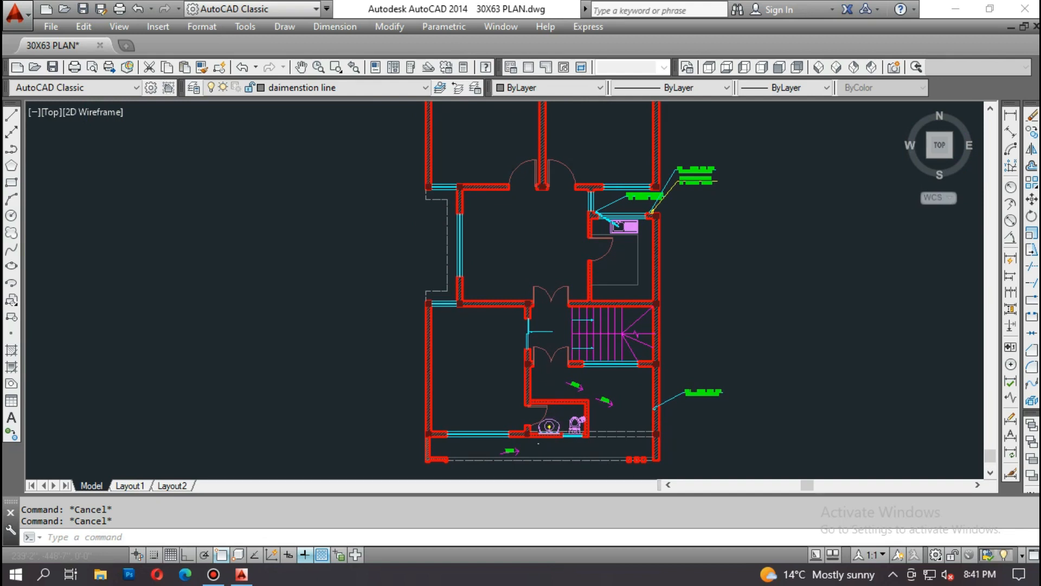
{"action": "scroll", "coordinate": [568, 436], "scroll_direction": "up", "scroll_amount": 2}
{"action": "middle_click_drag", "start_coordinate": [558, 436], "coordinate": [526, 319]}
{"action": "scroll", "coordinate": [526, 318], "scroll_direction": "up", "scroll_amount": 2}
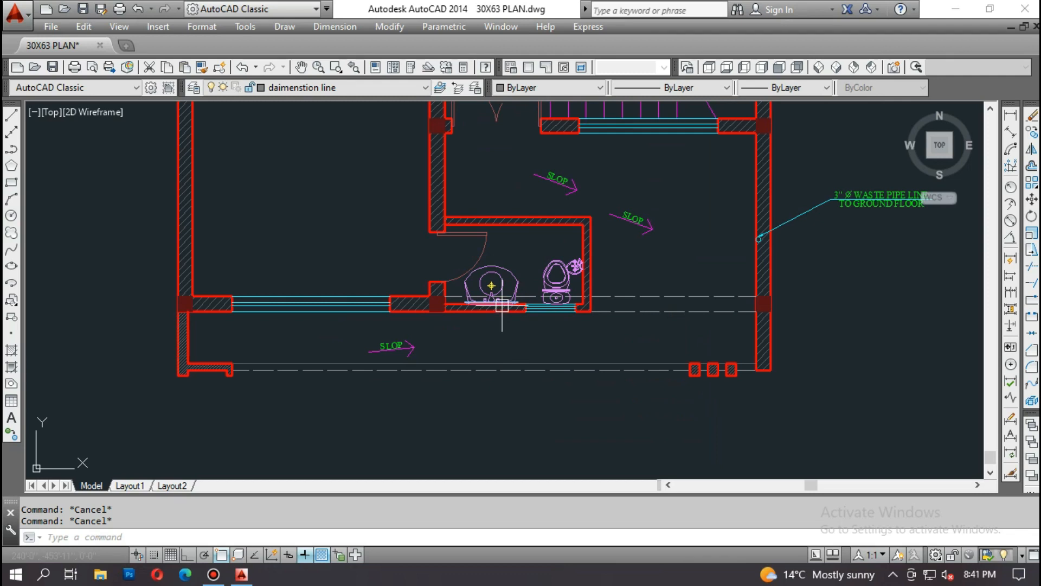
{"action": "scroll", "coordinate": [497, 325], "scroll_direction": "down", "scroll_amount": 8}
{"action": "scroll", "coordinate": [494, 320], "scroll_direction": "up", "scroll_amount": 8}
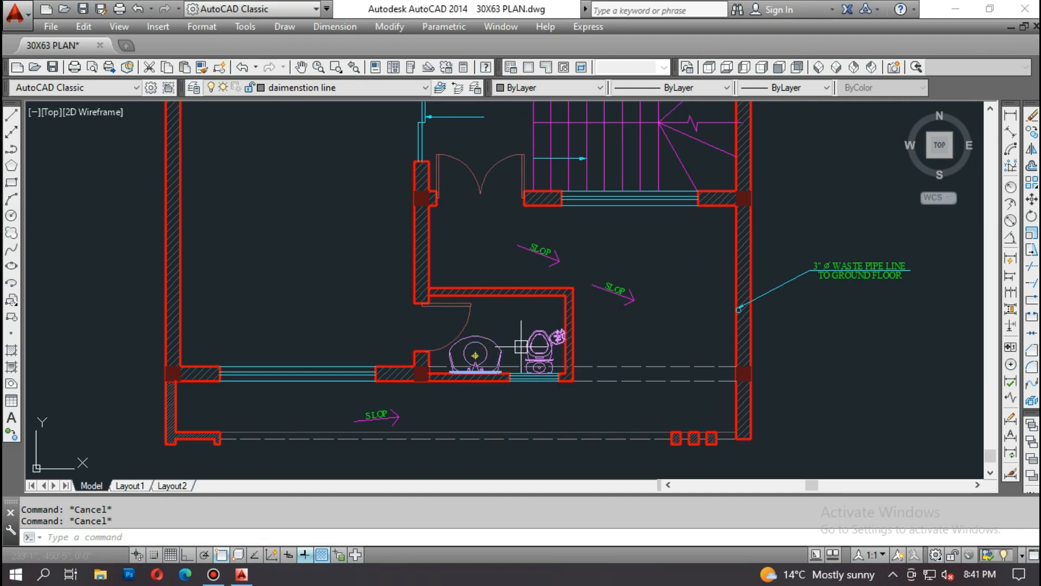
{"action": "scroll", "coordinate": [708, 344], "scroll_direction": "down", "scroll_amount": 4}
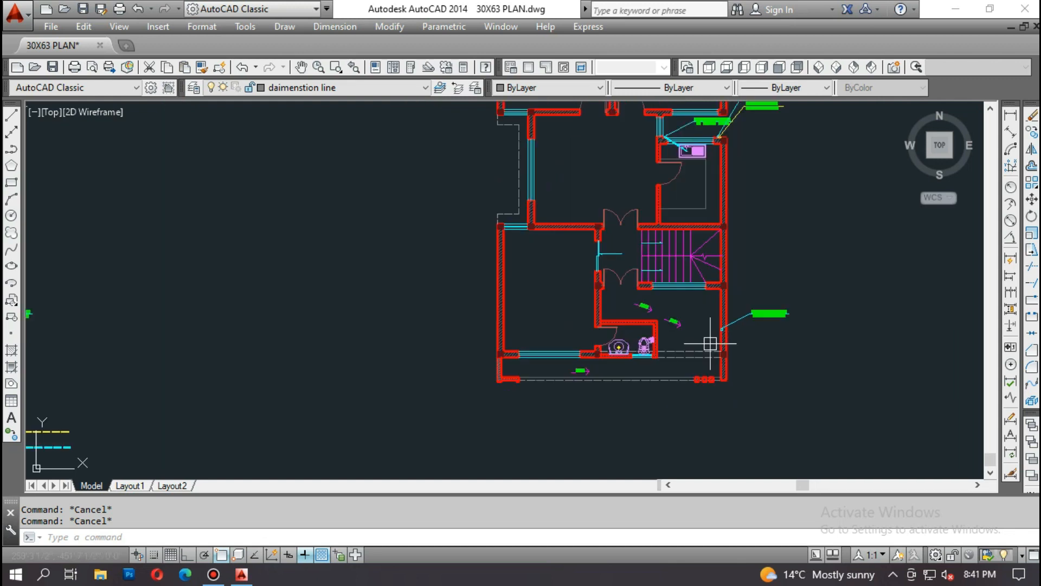
{"action": "scroll", "coordinate": [710, 344], "scroll_direction": "down", "scroll_amount": 2}
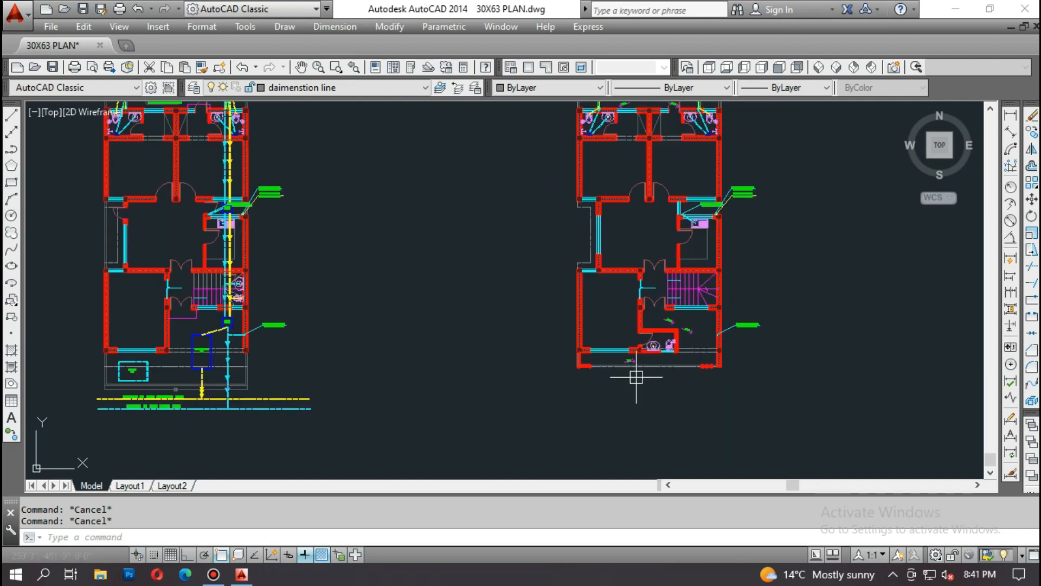
{"action": "scroll", "coordinate": [716, 209], "scroll_direction": "up", "scroll_amount": 5}
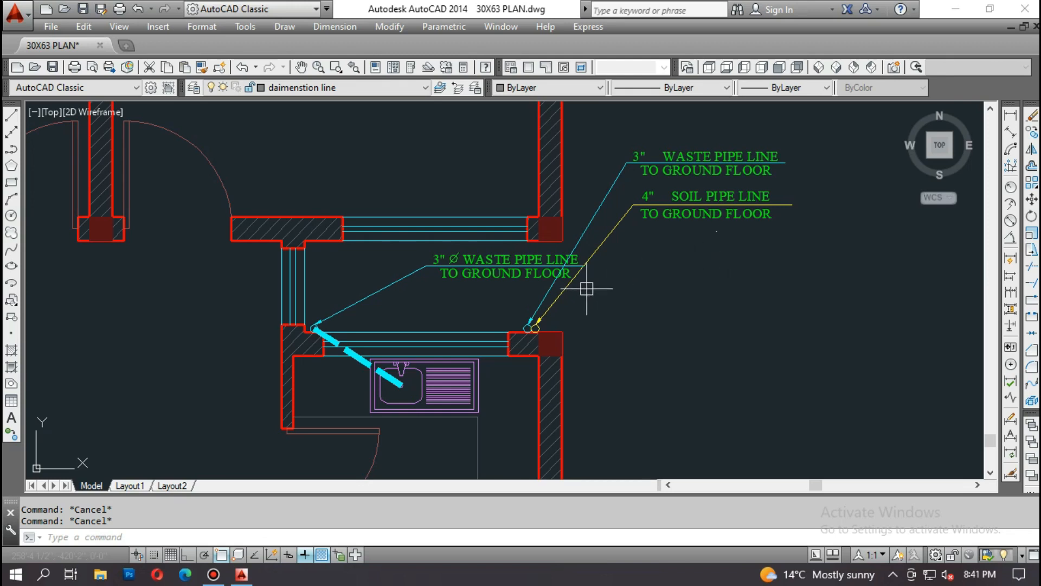
{"action": "scroll", "coordinate": [594, 278], "scroll_direction": "down", "scroll_amount": 4}
{"action": "scroll", "coordinate": [595, 278], "scroll_direction": "up", "scroll_amount": 5}
{"action": "type", "text": "c"}
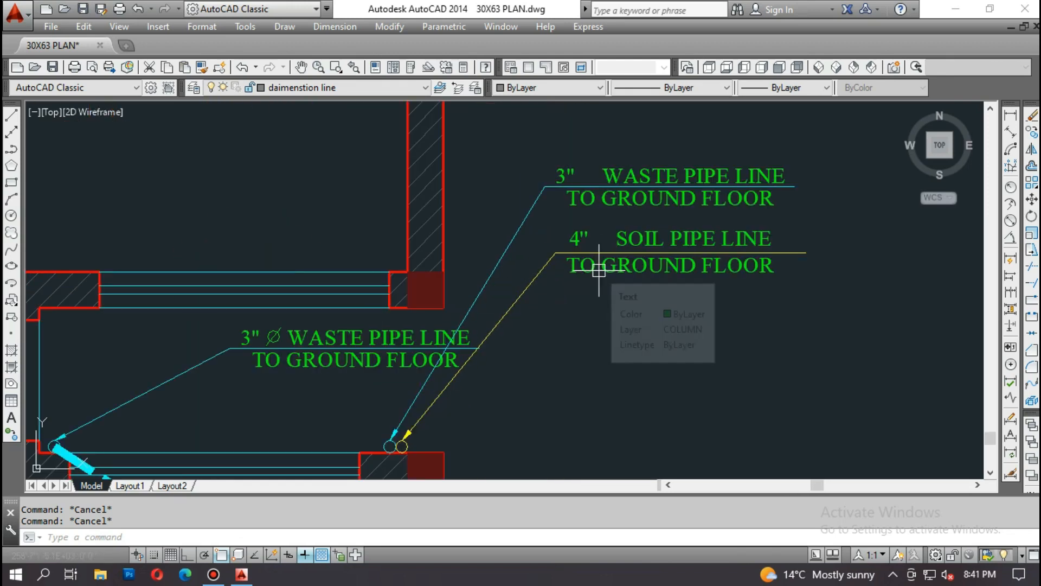
{"action": "key", "text": "Return"}
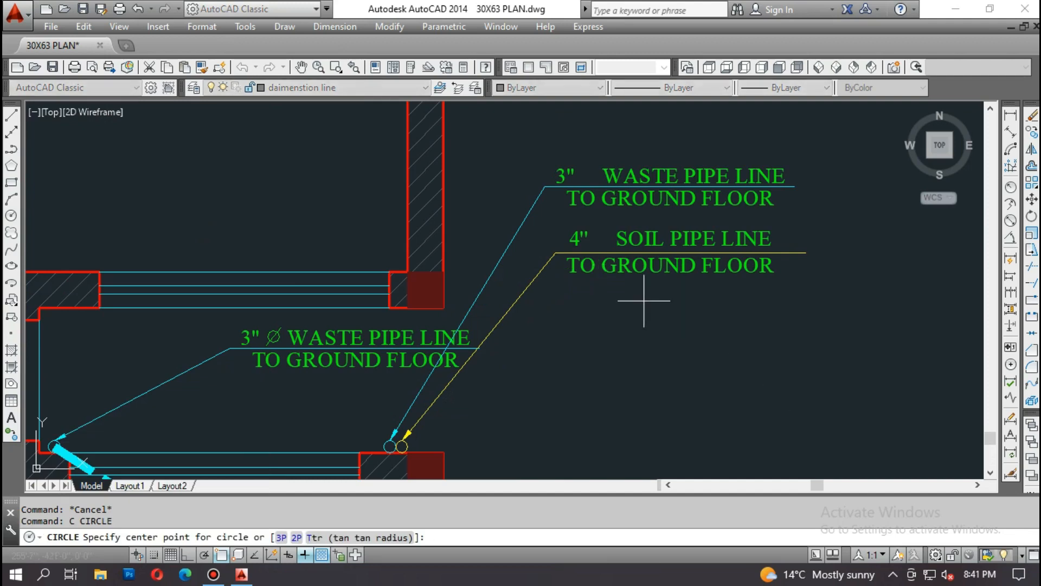
{"action": "scroll", "coordinate": [655, 295], "scroll_direction": "down", "scroll_amount": 5}
{"action": "scroll", "coordinate": [781, 275], "scroll_direction": "down", "scroll_amount": 3}
{"action": "scroll", "coordinate": [929, 291], "scroll_direction": "up", "scroll_amount": 8}
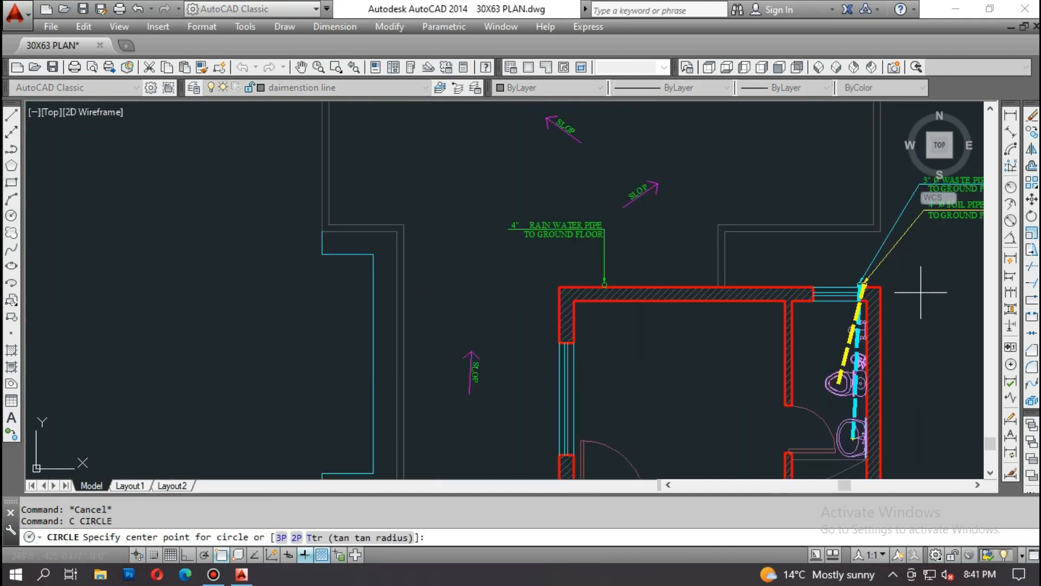
{"action": "scroll", "coordinate": [791, 233], "scroll_direction": "down", "scroll_amount": 8}
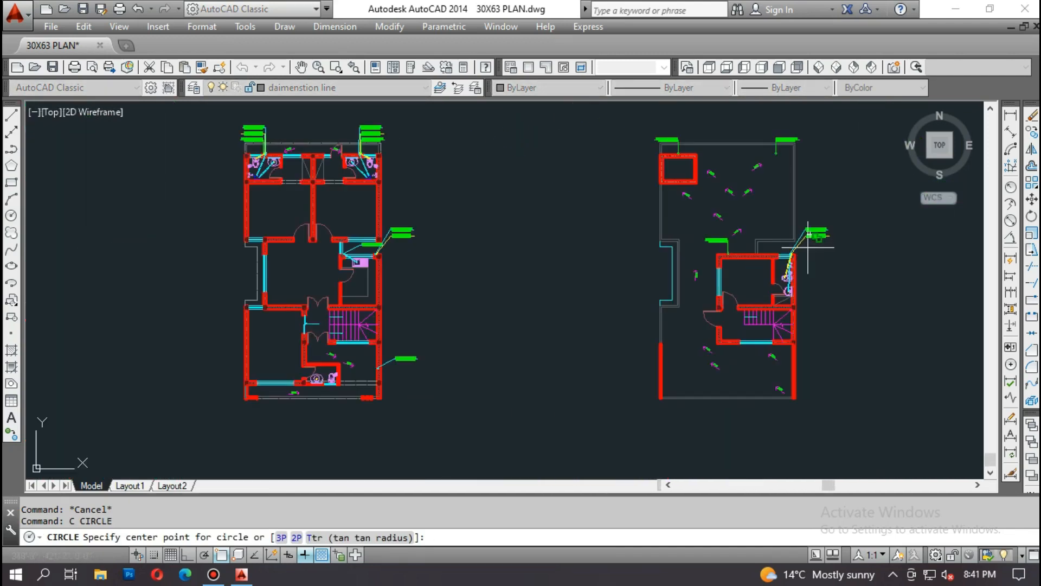
{"action": "scroll", "coordinate": [376, 253], "scroll_direction": "up", "scroll_amount": 6}
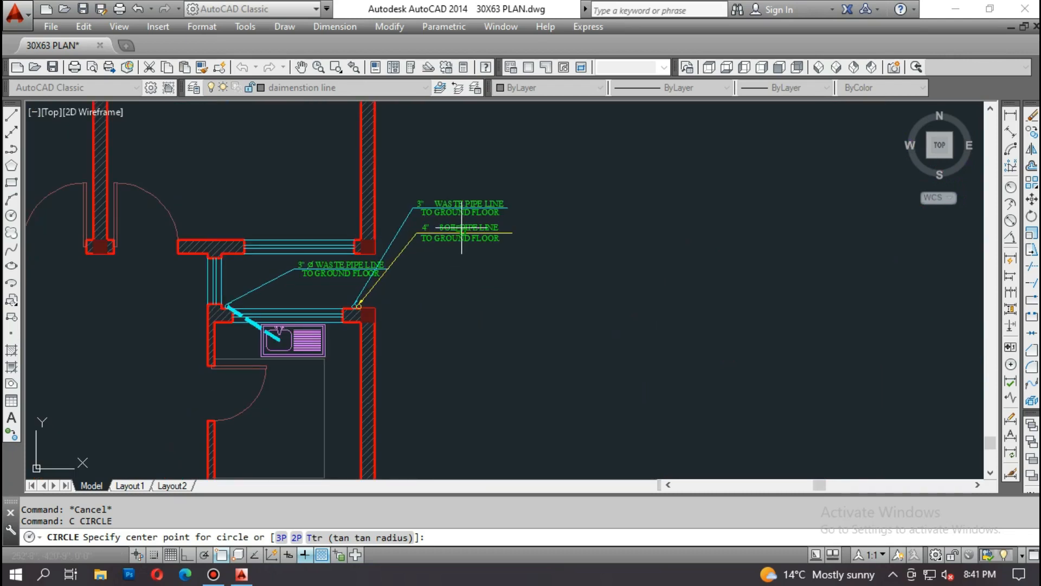
{"action": "key", "text": "Escape"}
- Copy the 3" waste and 4" soil pipe notes, leaders and pipe circles beside the kitchen to the covered terrace's outer wall, above its existing waste note
{"action": "type", "text": "co"}
{"action": "key", "text": "Return"}
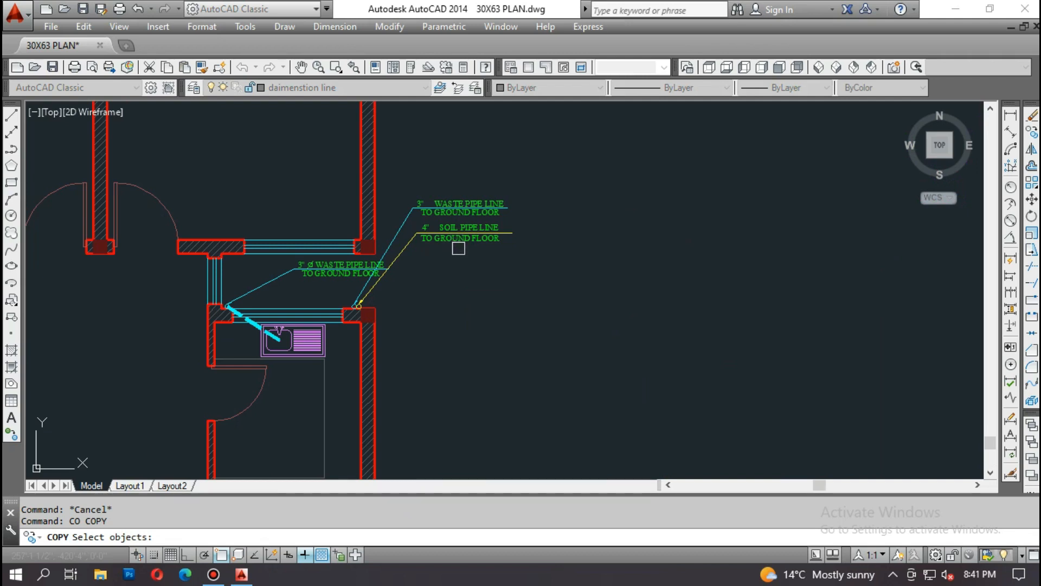
{"action": "middle_click_drag", "start_coordinate": [477, 266], "coordinate": [483, 271]}
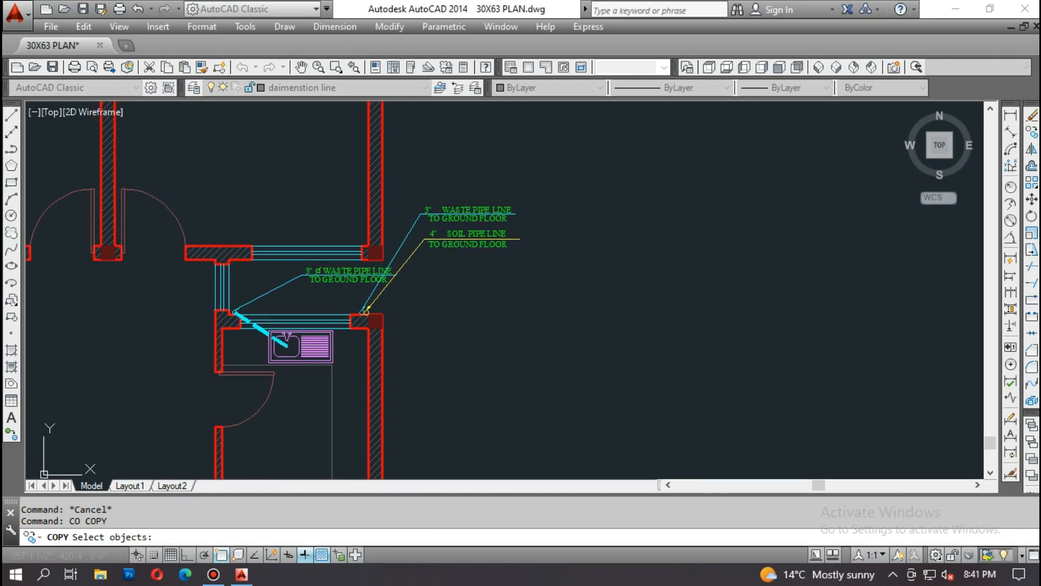
{"action": "left_click", "coordinate": [495, 267]}
{"action": "left_click", "coordinate": [449, 193]}
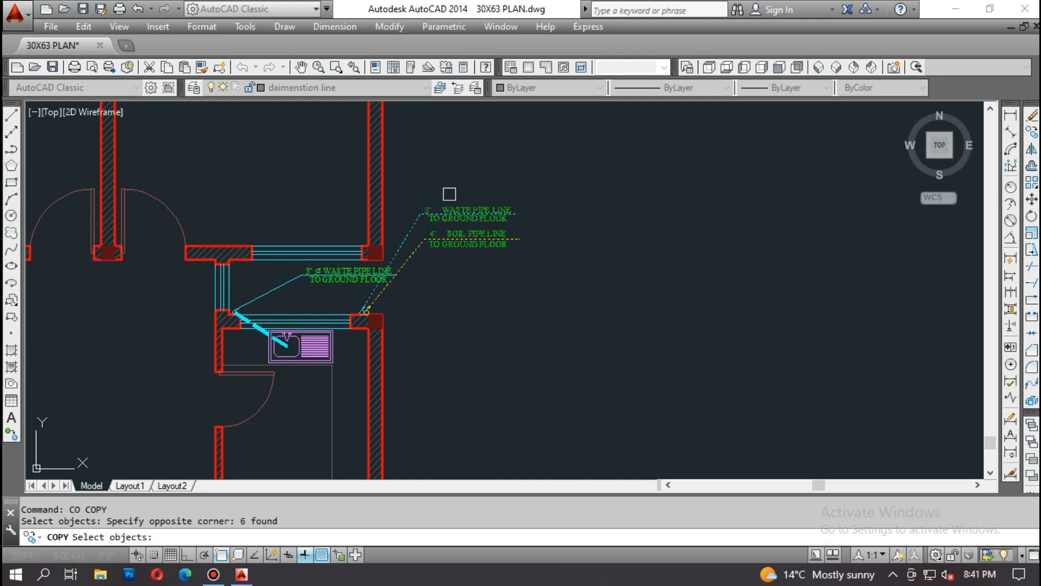
{"action": "scroll", "coordinate": [369, 305], "scroll_direction": "up", "scroll_amount": 5}
{"action": "left_click", "coordinate": [428, 301]}
{"action": "left_click", "coordinate": [254, 354]}
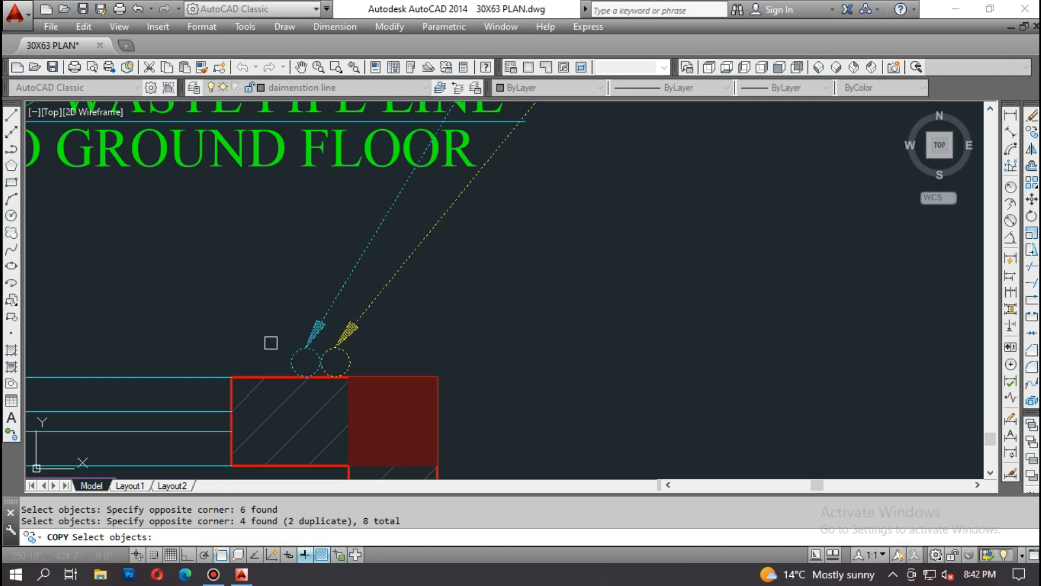
{"action": "scroll", "coordinate": [422, 294], "scroll_direction": "down", "scroll_amount": 5}
{"action": "middle_click_drag", "start_coordinate": [506, 268], "coordinate": [508, 344]}
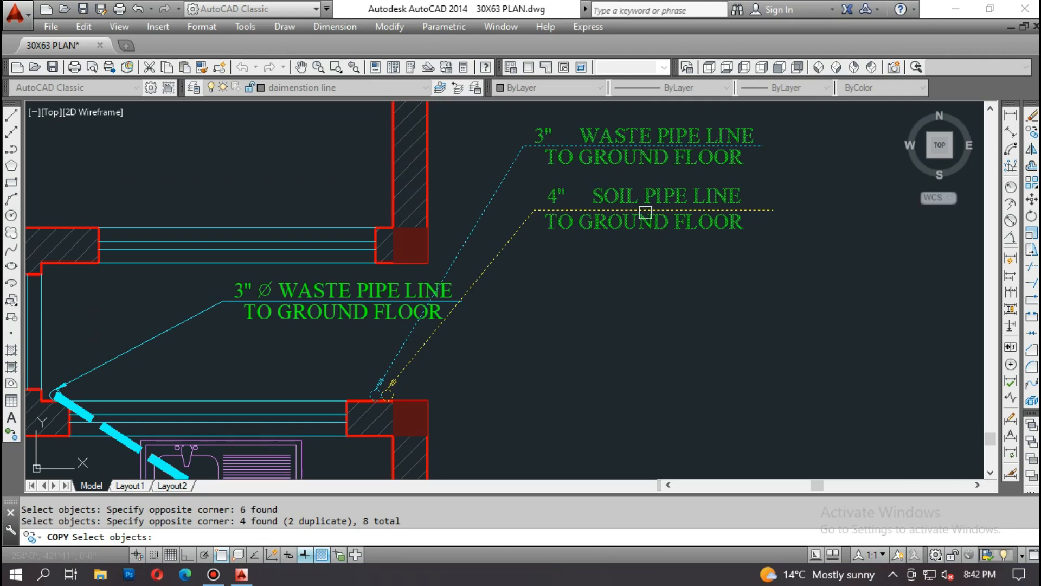
{"action": "key", "text": "Return"}
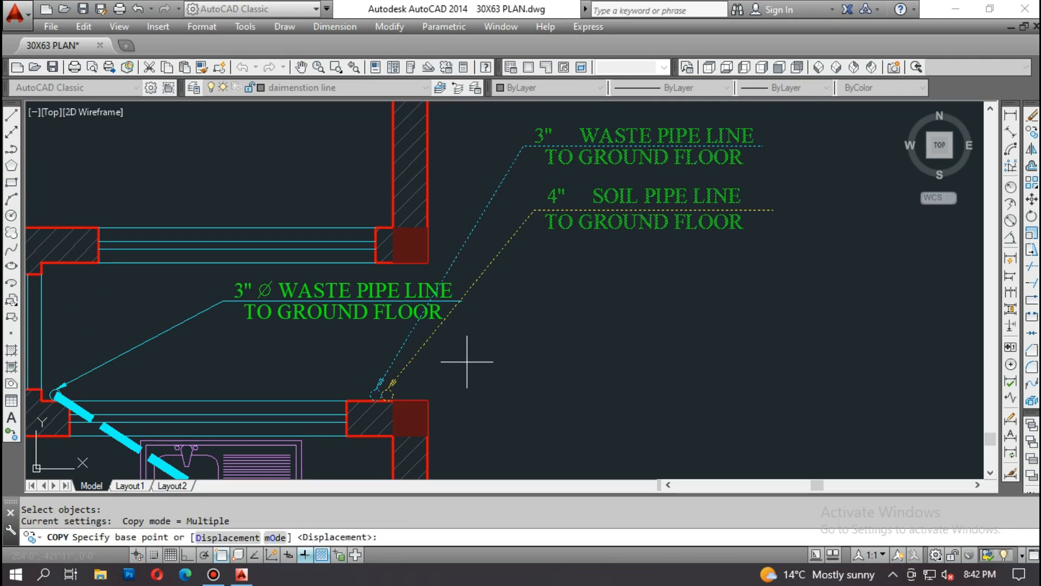
{"action": "left_click", "coordinate": [428, 401]}
{"action": "scroll", "coordinate": [428, 401], "scroll_direction": "down", "scroll_amount": 8}
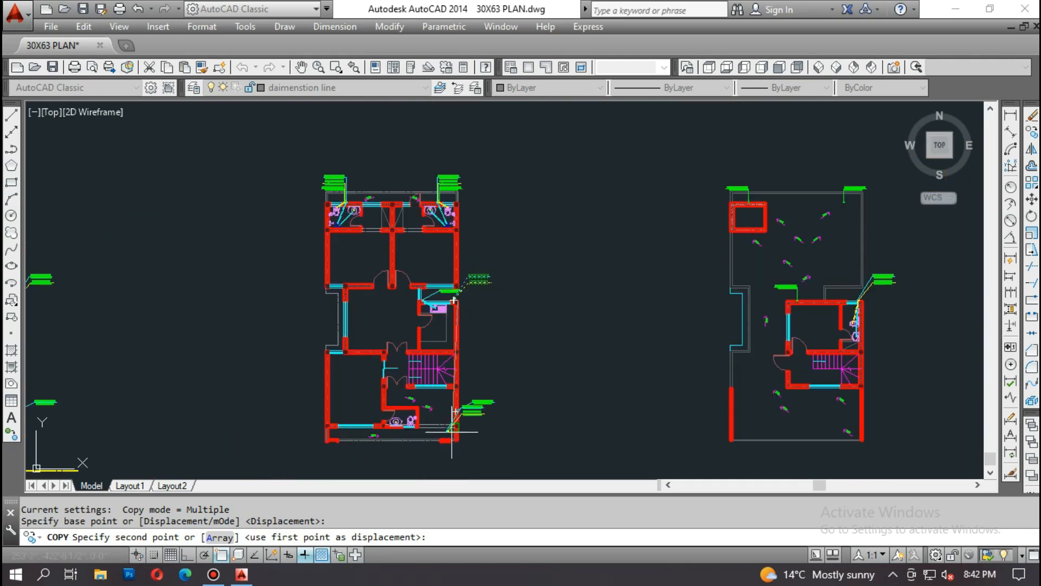
{"action": "scroll", "coordinate": [454, 410], "scroll_direction": "up", "scroll_amount": 6}
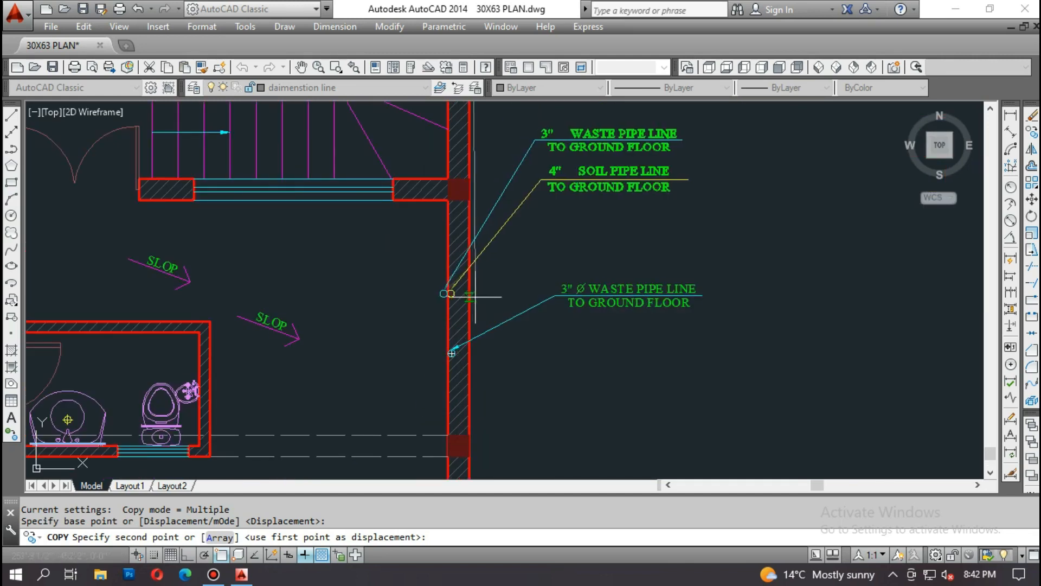
{"action": "scroll", "coordinate": [477, 295], "scroll_direction": "up", "scroll_amount": 4}
{"action": "middle_click_drag", "start_coordinate": [476, 414], "coordinate": [477, 314]}
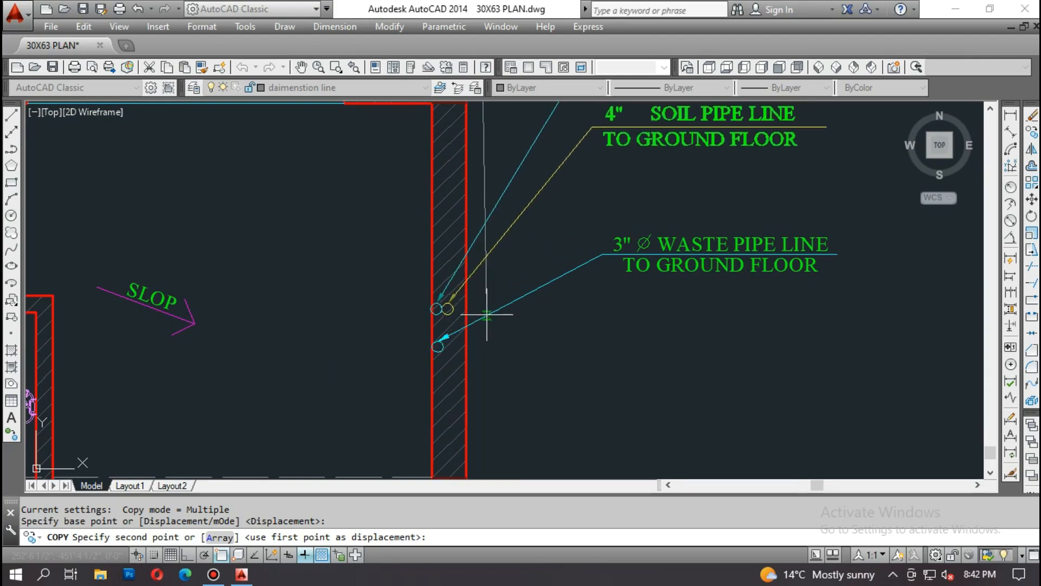
{"action": "scroll", "coordinate": [482, 304], "scroll_direction": "up", "scroll_amount": 4}
{"action": "left_click", "coordinate": [491, 312]}
{"action": "scroll", "coordinate": [491, 312], "scroll_direction": "down", "scroll_amount": 8}
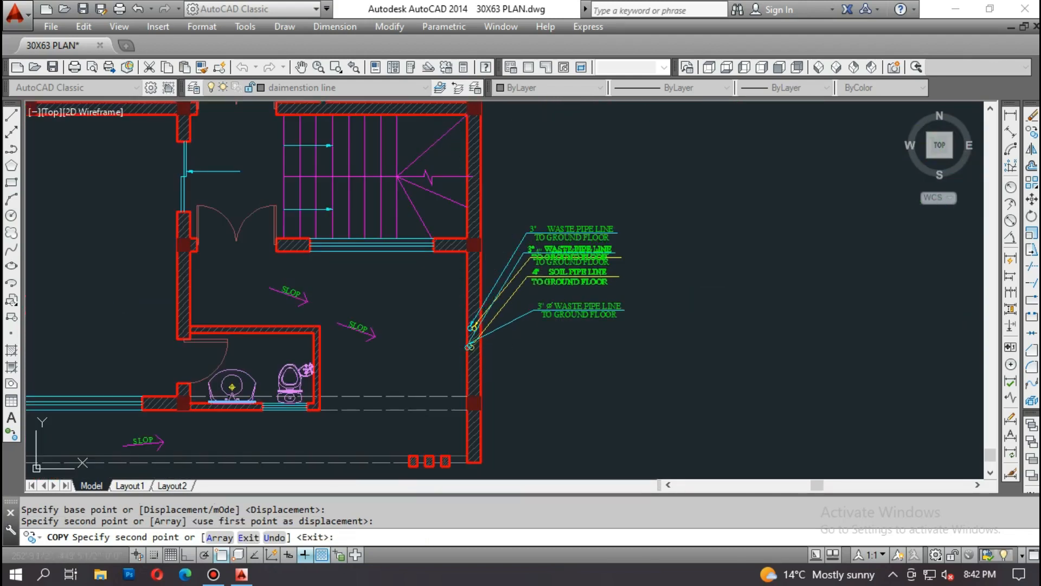
{"action": "key", "text": "Escape"}
- Copy the diameter symbol from the terrace wall's lower 3" waste note into the 4" soil and 3" waste notes above it
{"action": "scroll", "coordinate": [588, 305], "scroll_direction": "up", "scroll_amount": 6}
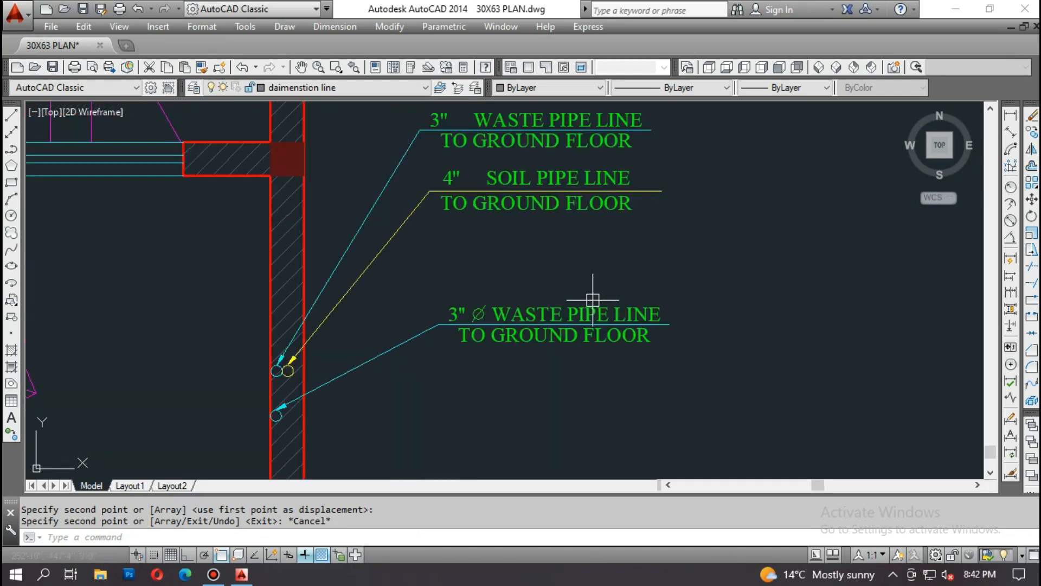
{"action": "type", "text": "co"}
{"action": "key", "text": "Return"}
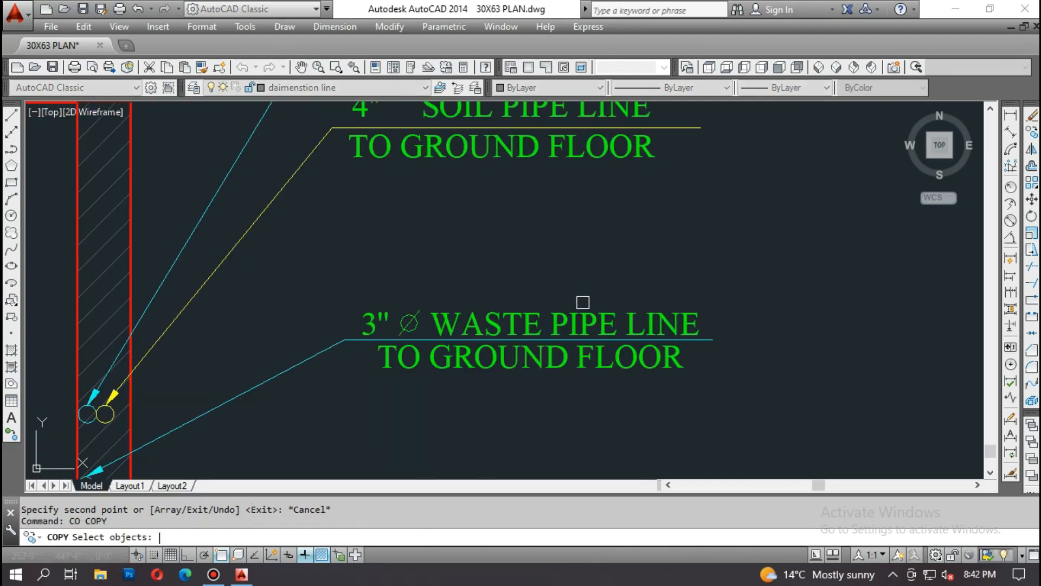
{"action": "left_click", "coordinate": [382, 269]}
{"action": "left_click", "coordinate": [432, 350]}
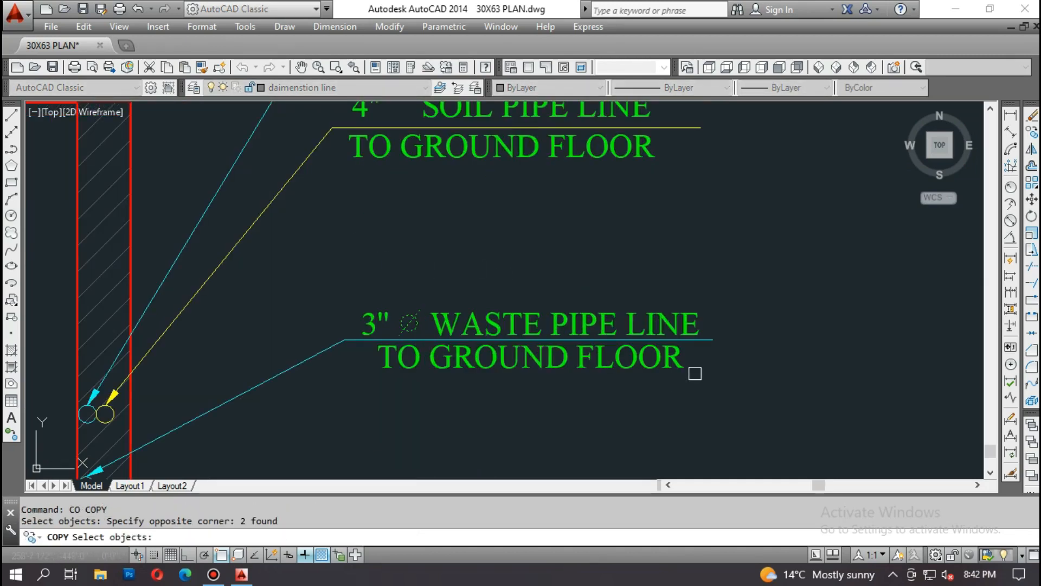
{"action": "key", "text": "Return"}
{"action": "left_click", "coordinate": [759, 345]}
{"action": "middle_click_drag", "start_coordinate": [741, 157], "coordinate": [773, 385]}
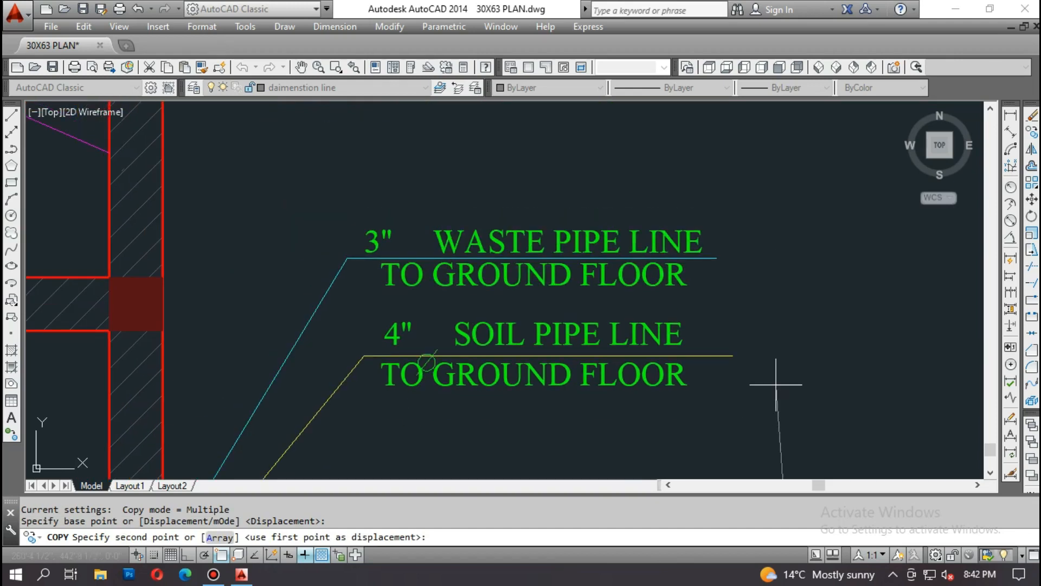
{"action": "left_click", "coordinate": [782, 353]}
{"action": "left_click", "coordinate": [767, 234]}
- Copy the same diameter symbol into the 3" waste and 4" soil pipe notes beside the first floor kitchen
{"action": "scroll", "coordinate": [731, 286], "scroll_direction": "down", "scroll_amount": 6}
{"action": "middle_click_drag", "start_coordinate": [731, 286], "coordinate": [698, 421]}
{"action": "scroll", "coordinate": [722, 222], "scroll_direction": "up", "scroll_amount": 8}
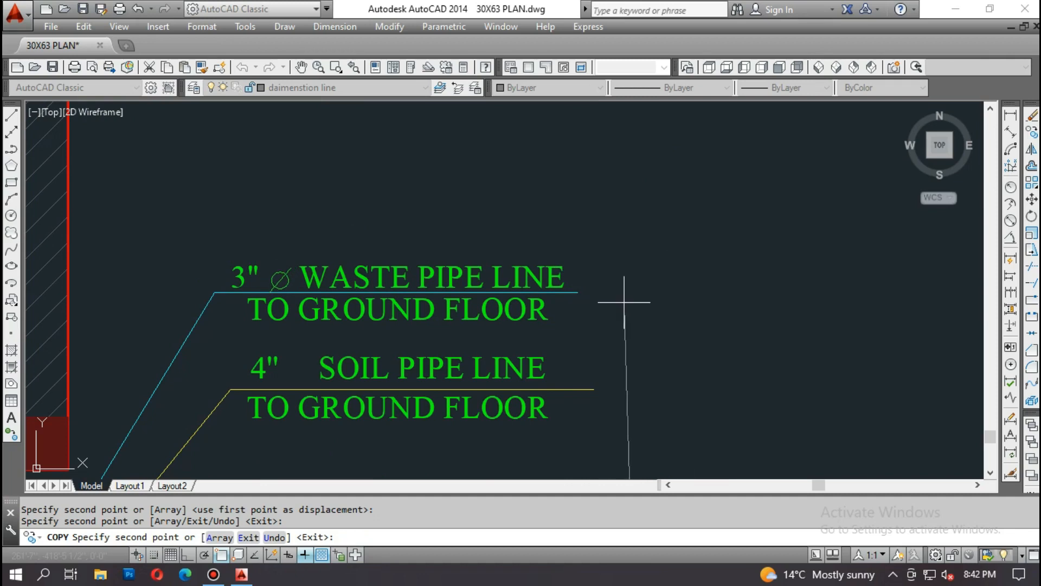
{"action": "left_click", "coordinate": [642, 391]}
- Place copies of the diameter symbol in the ground floor plan's 4" soil and 3" waste notes marked FROM MUMTY FLOOR
{"action": "scroll", "coordinate": [671, 371], "scroll_direction": "down", "scroll_amount": 7}
{"action": "middle_click_drag", "start_coordinate": [584, 213], "coordinate": [588, 398]}
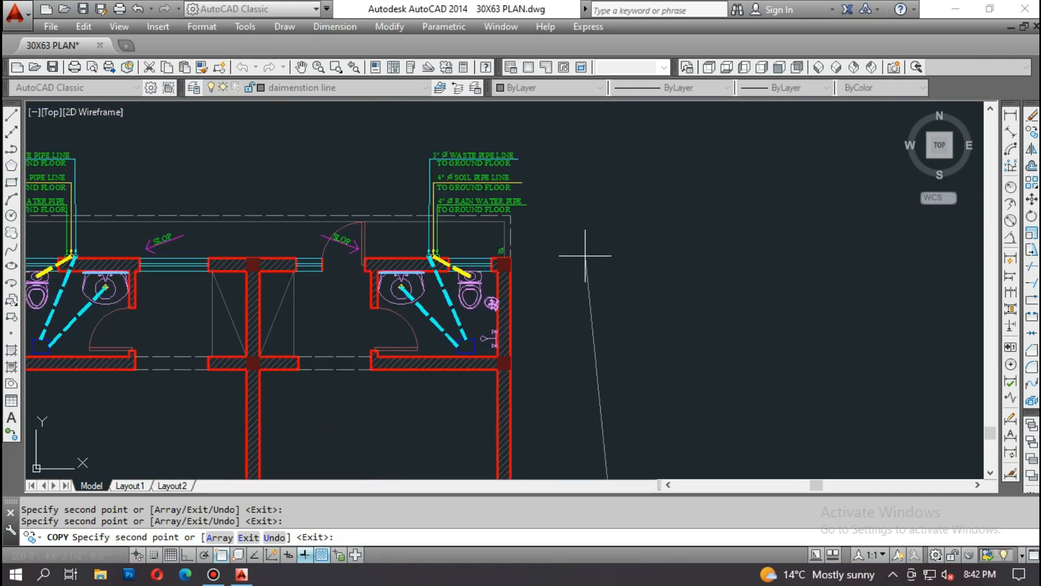
{"action": "middle_click_drag", "start_coordinate": [585, 262], "coordinate": [721, 299]}
{"action": "scroll", "coordinate": [588, 234], "scroll_direction": "down", "scroll_amount": 5}
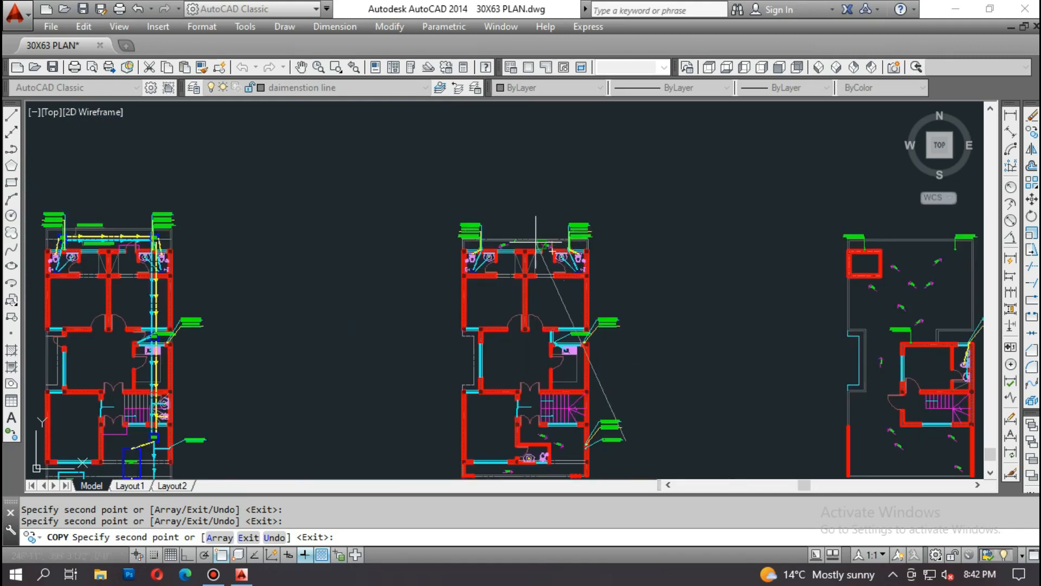
{"action": "scroll", "coordinate": [320, 320], "scroll_direction": "up", "scroll_amount": 7}
{"action": "scroll", "coordinate": [196, 324], "scroll_direction": "up", "scroll_amount": 4}
{"action": "middle_click_drag", "start_coordinate": [470, 318], "coordinate": [549, 324]}
{"action": "left_click", "coordinate": [546, 321]}
{"action": "left_click", "coordinate": [537, 262]}
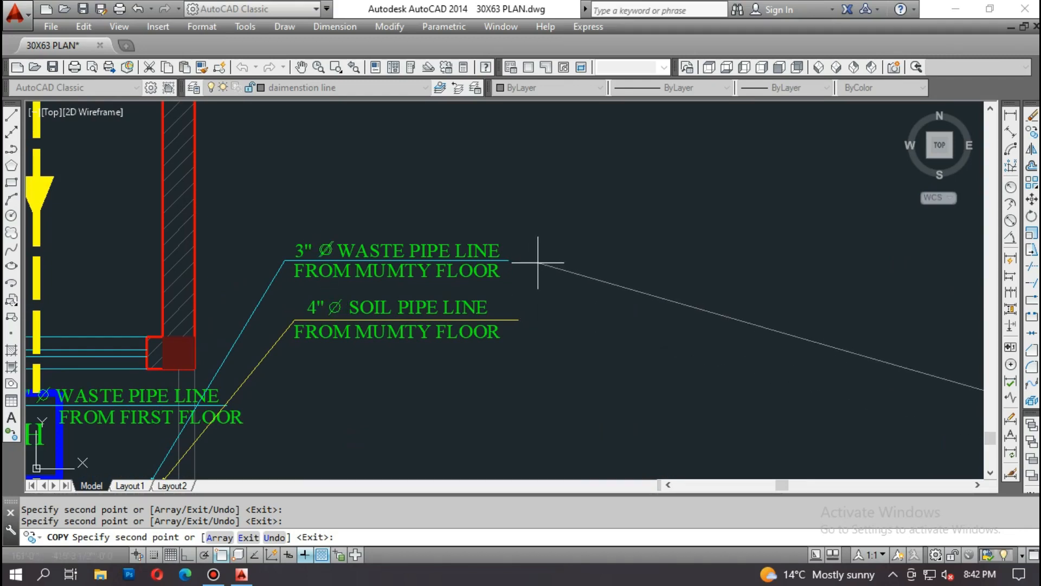
- Check the remaining pipe notes on the ground, first and mumty floor plumbing plans for missing diameter symbols, and end the copying
{"action": "scroll", "coordinate": [540, 261], "scroll_direction": "down", "scroll_amount": 4}
{"action": "middle_click_drag", "start_coordinate": [523, 341], "coordinate": [523, 272]}
{"action": "scroll", "coordinate": [512, 286], "scroll_direction": "up", "scroll_amount": 2}
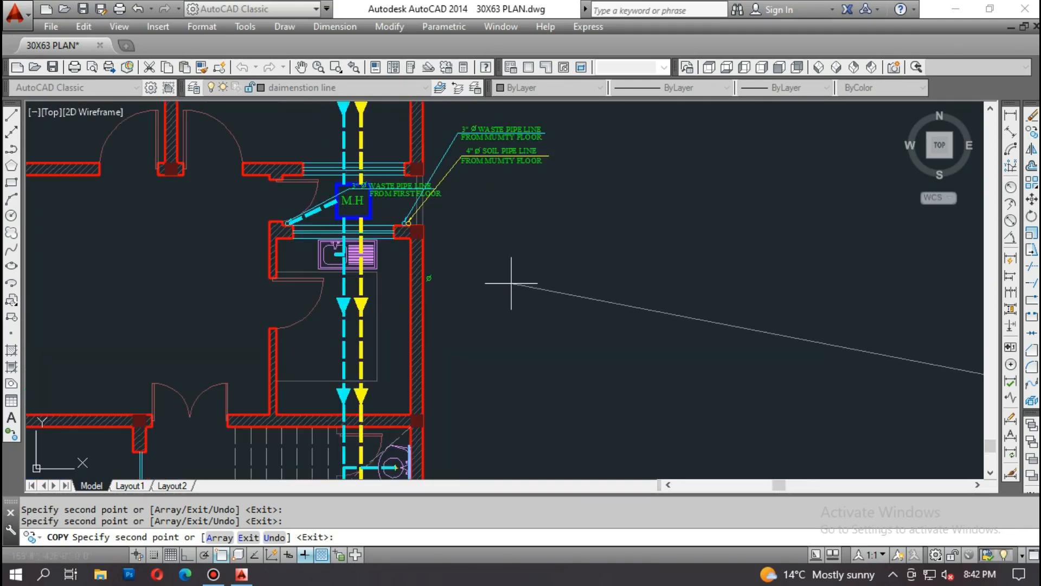
{"action": "scroll", "coordinate": [509, 324], "scroll_direction": "down", "scroll_amount": 6}
{"action": "scroll", "coordinate": [514, 190], "scroll_direction": "up", "scroll_amount": 4}
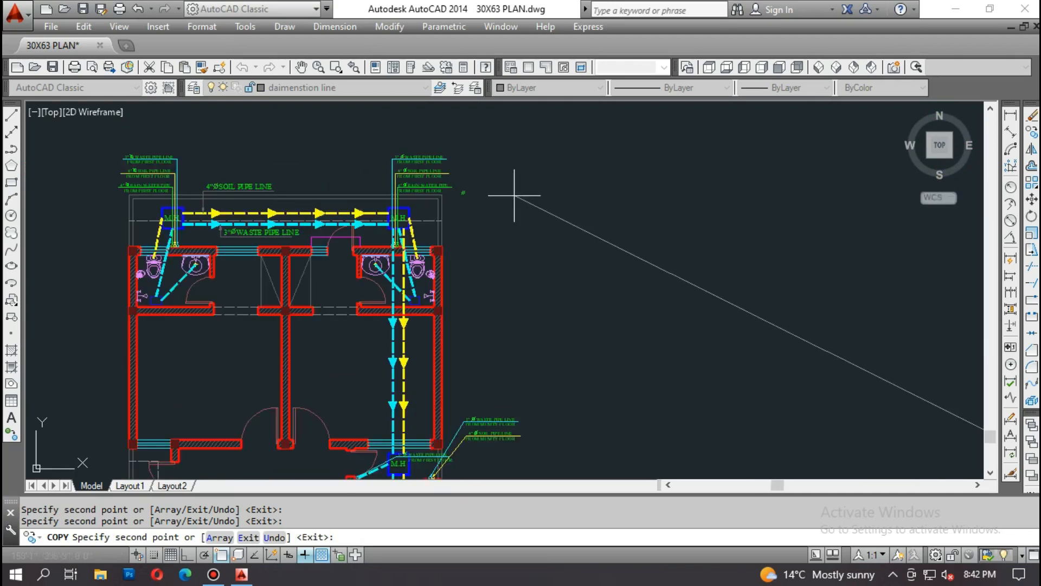
{"action": "scroll", "coordinate": [649, 254], "scroll_direction": "down", "scroll_amount": 6}
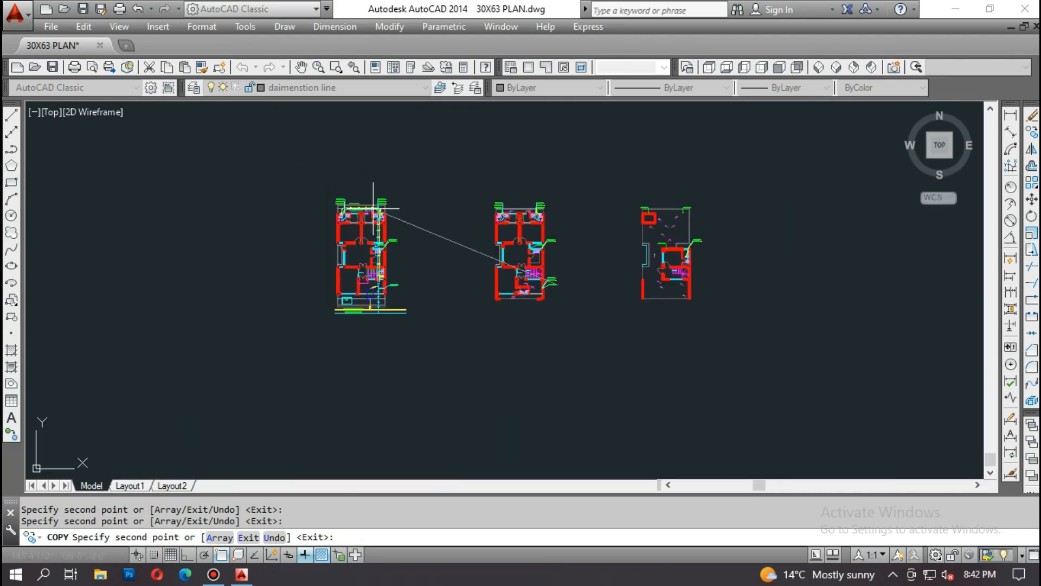
{"action": "scroll", "coordinate": [649, 255], "scroll_direction": "up", "scroll_amount": 10}
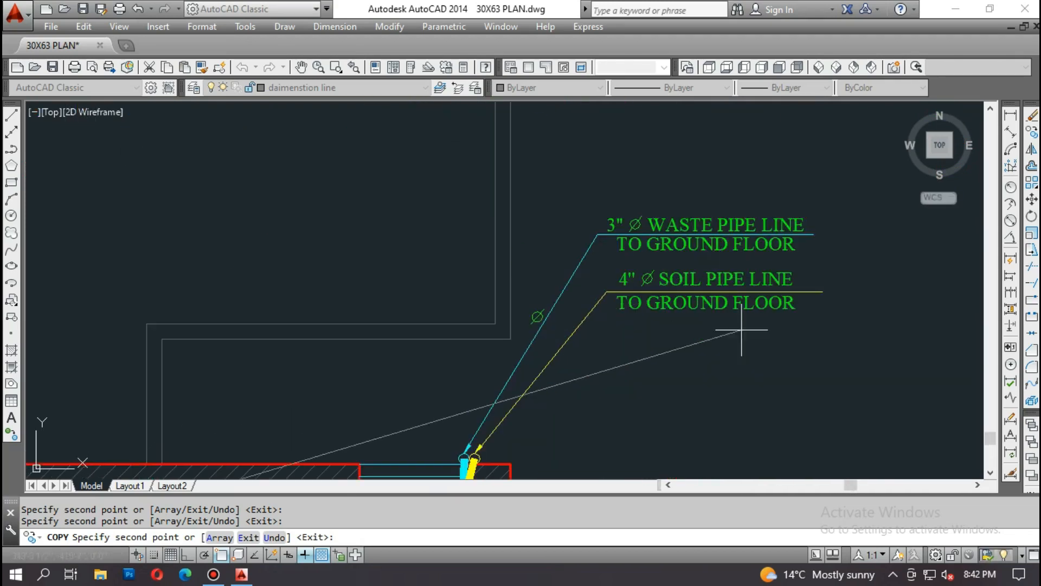
{"action": "scroll", "coordinate": [470, 153], "scroll_direction": "up", "scroll_amount": 3}
{"action": "scroll", "coordinate": [884, 225], "scroll_direction": "down", "scroll_amount": 8}
{"action": "scroll", "coordinate": [596, 352], "scroll_direction": "up", "scroll_amount": 10}
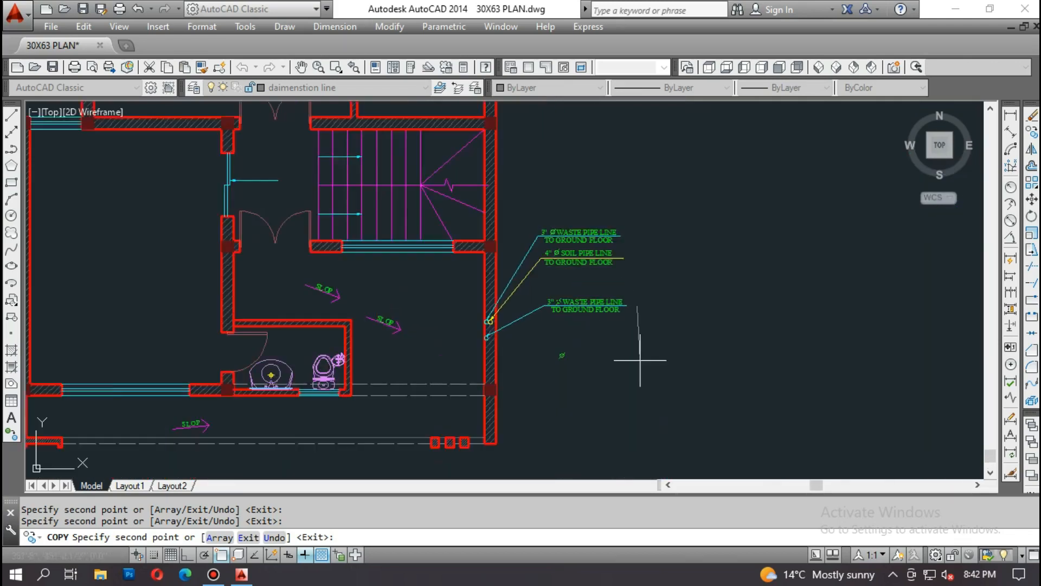
{"action": "key", "text": "Escape"}
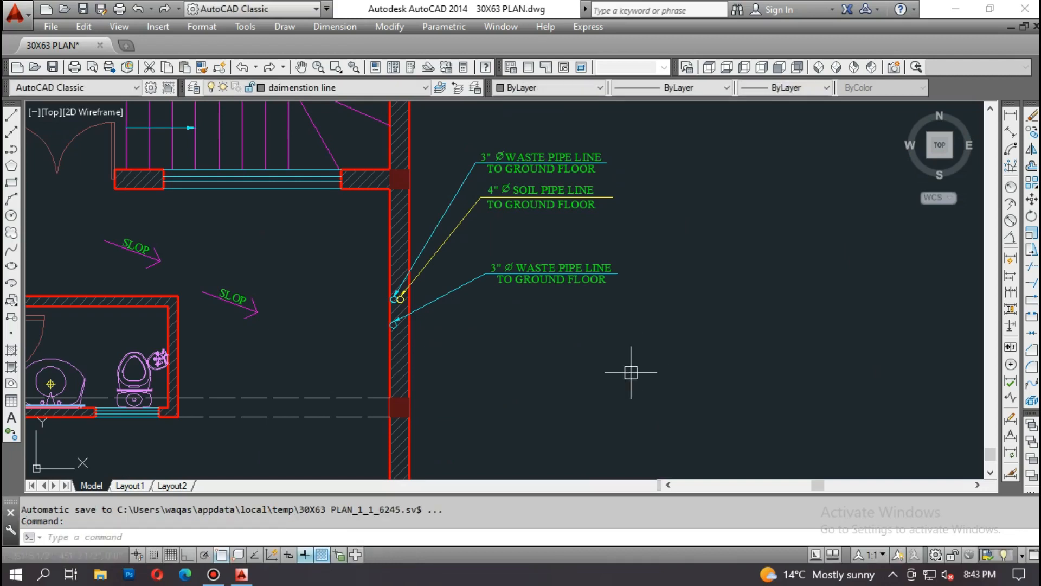
- Move the yellow soil pipe circle in the terrace's outer wall below the upper waste pipe circle, against the wall's inner face
{"action": "middle_click_drag", "start_coordinate": [327, 341], "coordinate": [402, 324]}
{"action": "middle_click_drag", "start_coordinate": [463, 341], "coordinate": [623, 325]}
{"action": "scroll", "coordinate": [757, 185], "scroll_direction": "up", "scroll_amount": 2}
{"action": "mouse_move", "coordinate": [757, 185]}
{"action": "middle_mouse_down"}
{"action": "mouse_move", "coordinate": [667, 299]}
{"action": "mouse_move", "coordinate": [707, 199]}
{"action": "middle_mouse_up"}
{"action": "middle_click_drag", "start_coordinate": [604, 214], "coordinate": [614, 205]}
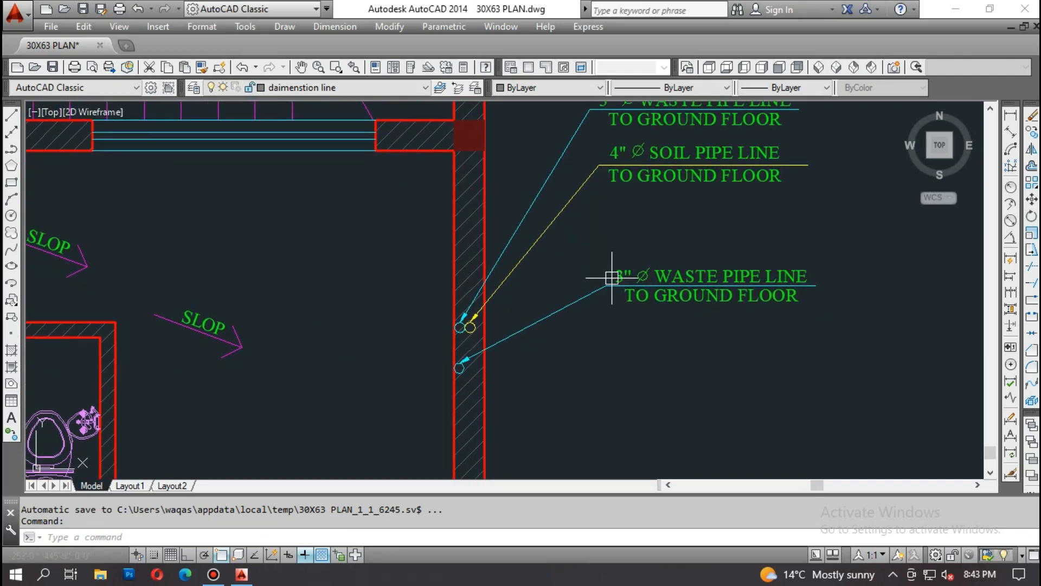
{"action": "type", "text": "m"}
{"action": "key", "text": "Return"}
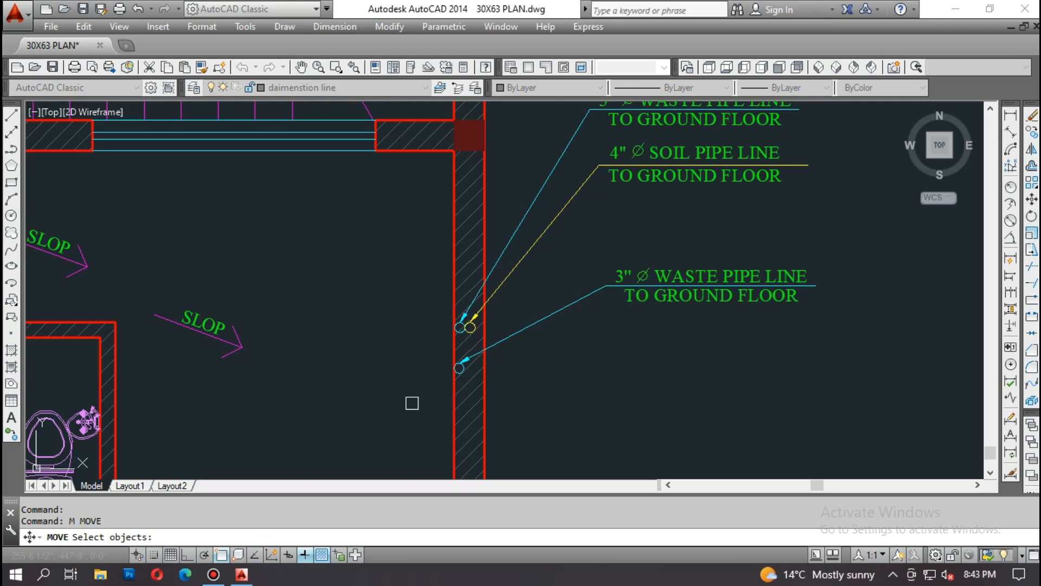
{"action": "scroll", "coordinate": [440, 364], "scroll_direction": "up", "scroll_amount": 8}
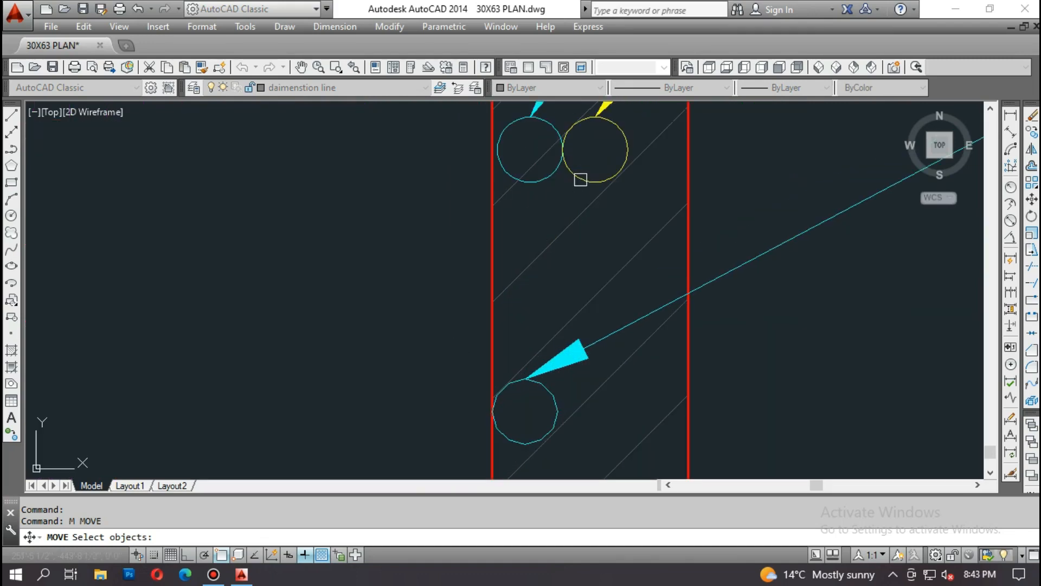
{"action": "left_click", "coordinate": [581, 179]}
{"action": "scroll", "coordinate": [575, 180], "scroll_direction": "down", "scroll_amount": 6}
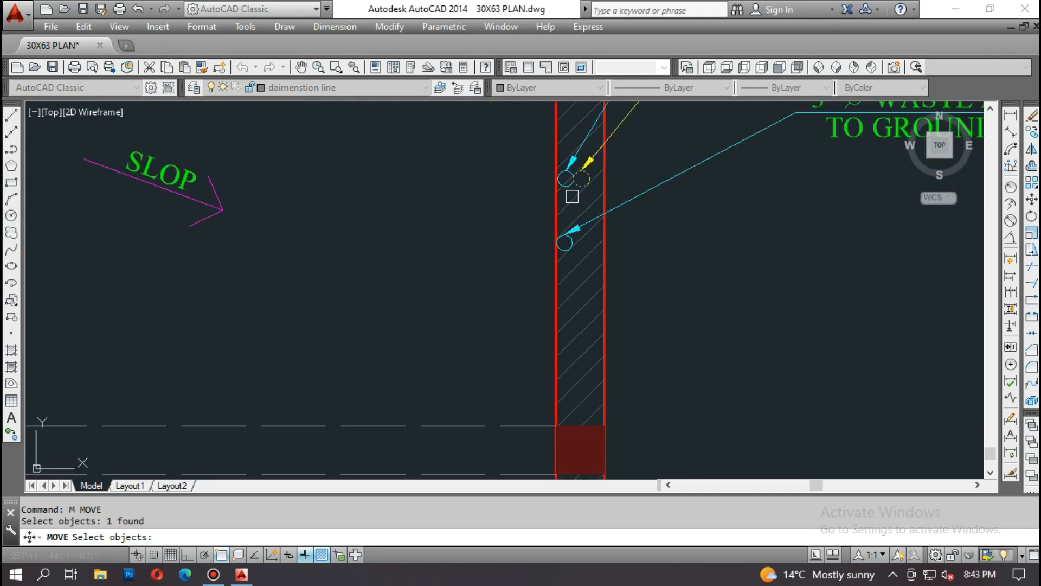
{"action": "scroll", "coordinate": [623, 281], "scroll_direction": "down", "scroll_amount": 3}
{"action": "scroll", "coordinate": [541, 344], "scroll_direction": "up", "scroll_amount": 7}
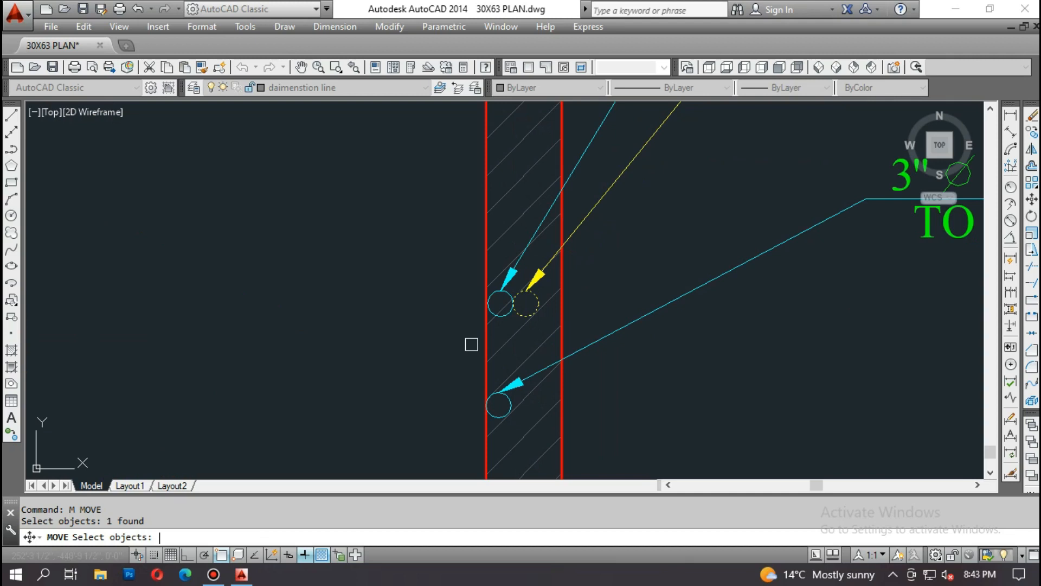
{"action": "key", "text": "Return"}
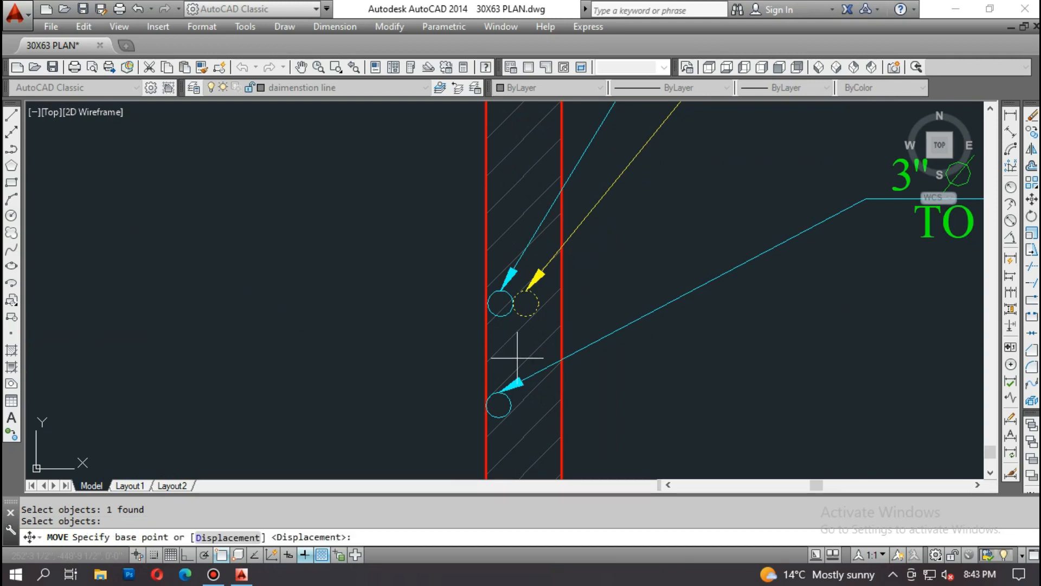
{"action": "scroll", "coordinate": [514, 351], "scroll_direction": "up", "scroll_amount": 4}
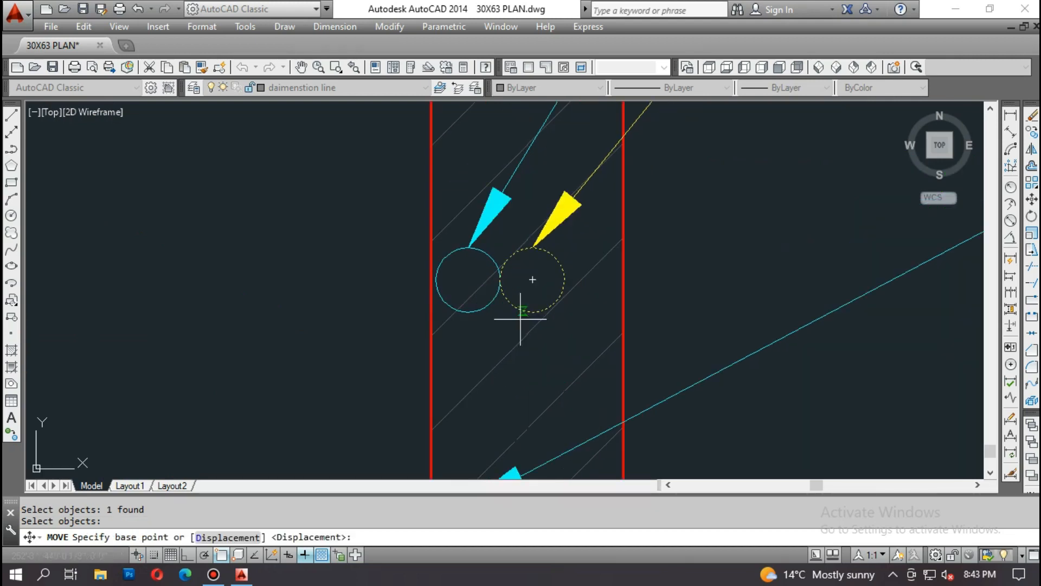
{"action": "left_click", "coordinate": [502, 279]}
{"action": "scroll", "coordinate": [439, 351], "scroll_direction": "up", "scroll_amount": 4}
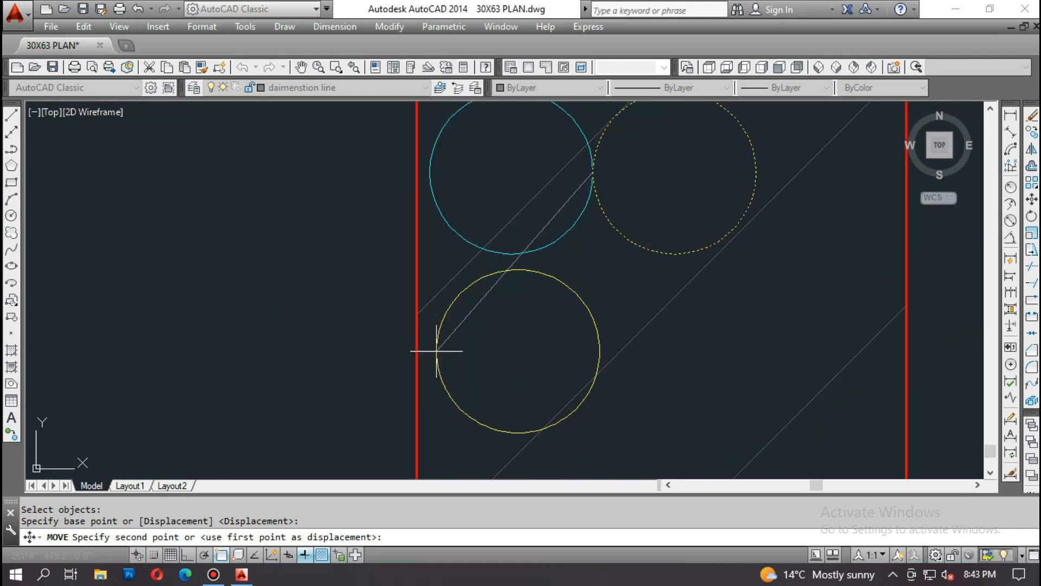
{"action": "left_click", "coordinate": [422, 353]}
{"action": "scroll", "coordinate": [467, 341], "scroll_direction": "down", "scroll_amount": 5}
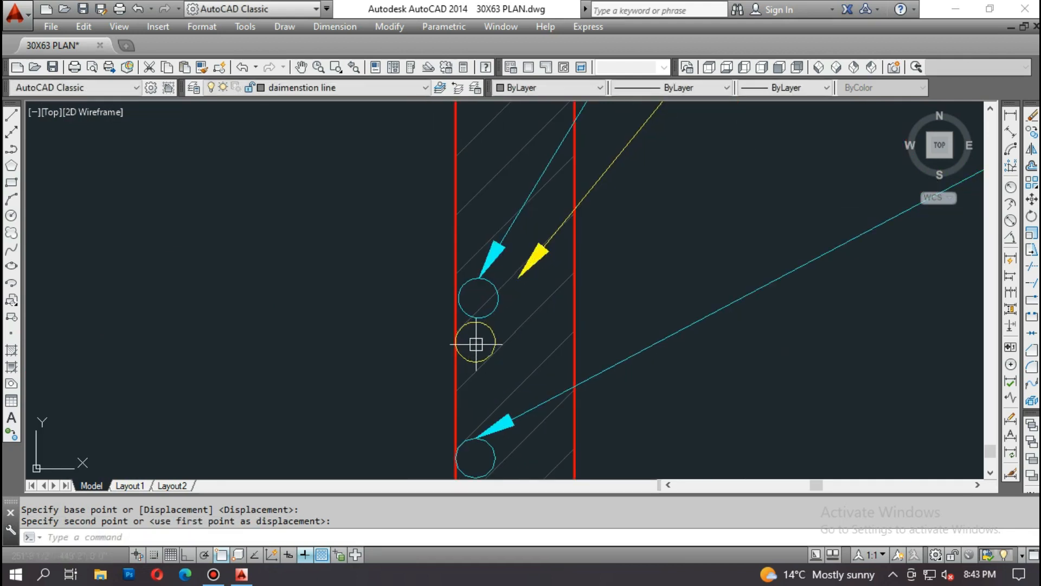
- Move the upper waste pipe circle so its lowest point touches the top of the soil pipe circle
{"action": "scroll", "coordinate": [472, 347], "scroll_direction": "up", "scroll_amount": 2}
{"action": "key", "text": "space"}
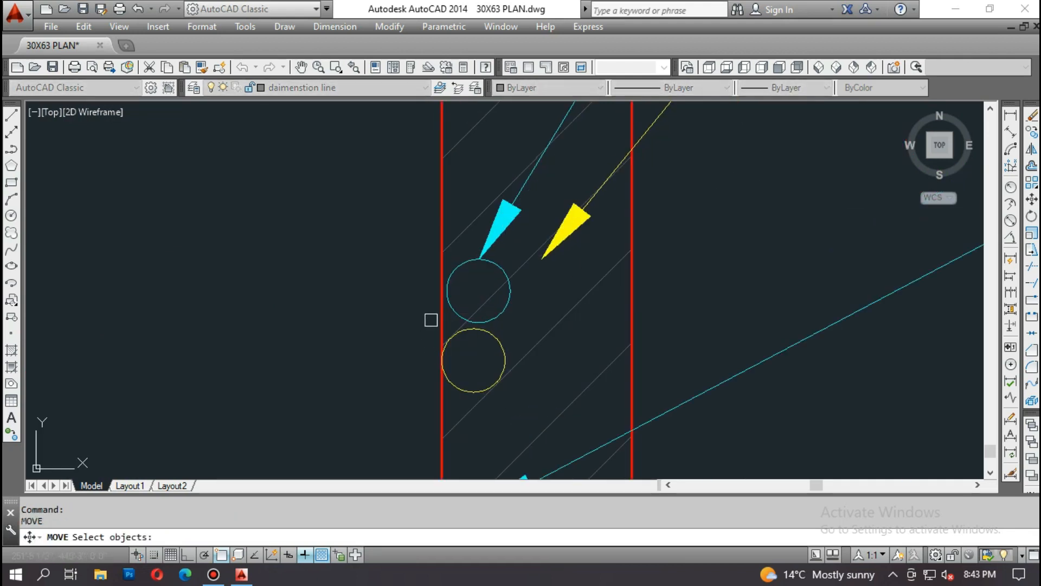
{"action": "scroll", "coordinate": [449, 303], "scroll_direction": "up", "scroll_amount": 2}
{"action": "left_click", "coordinate": [457, 304]}
{"action": "key", "text": "space"}
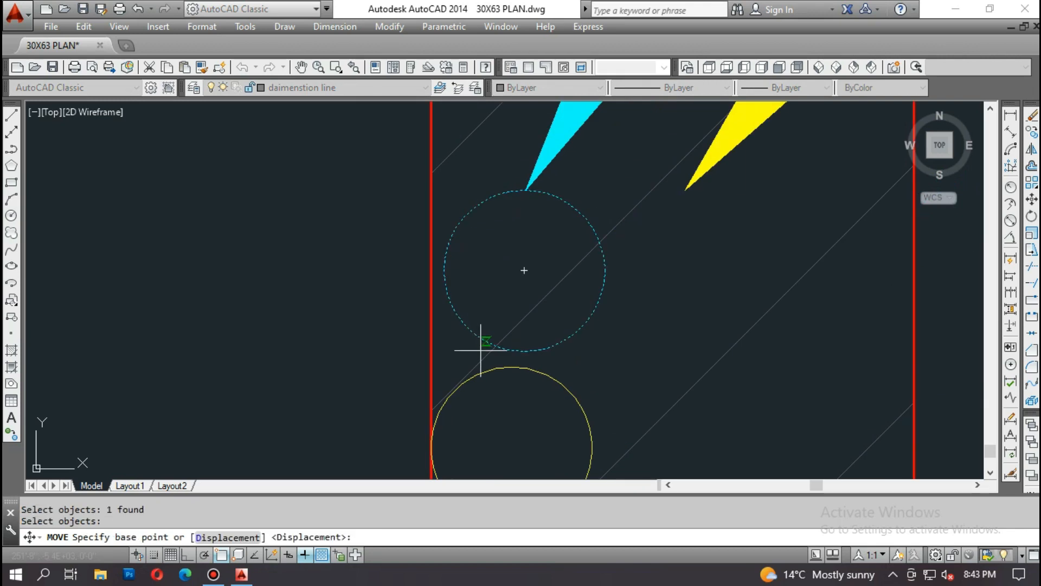
{"action": "left_click", "coordinate": [524, 351]}
{"action": "left_click", "coordinate": [512, 367]}
- Stretch the arrow ends of the soil and upper waste leaders onto the outward-facing side points of their pipe circles
{"action": "scroll", "coordinate": [324, 340], "scroll_direction": "down", "scroll_amount": 4}
{"action": "scroll", "coordinate": [434, 286], "scroll_direction": "down", "scroll_amount": 4}
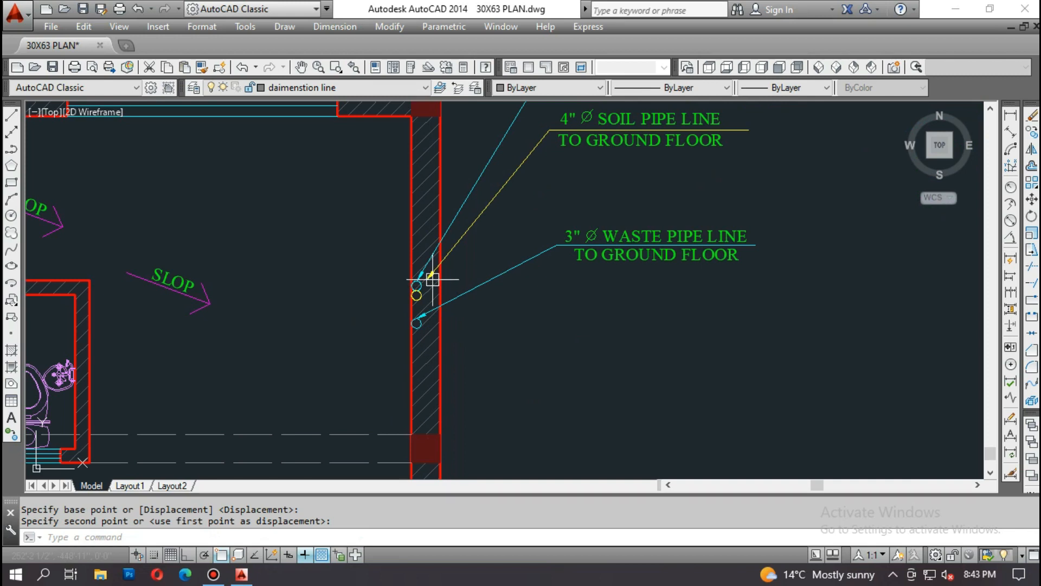
{"action": "left_click", "coordinate": [457, 240]}
{"action": "scroll", "coordinate": [425, 288], "scroll_direction": "up", "scroll_amount": 2}
{"action": "left_click", "coordinate": [429, 267]}
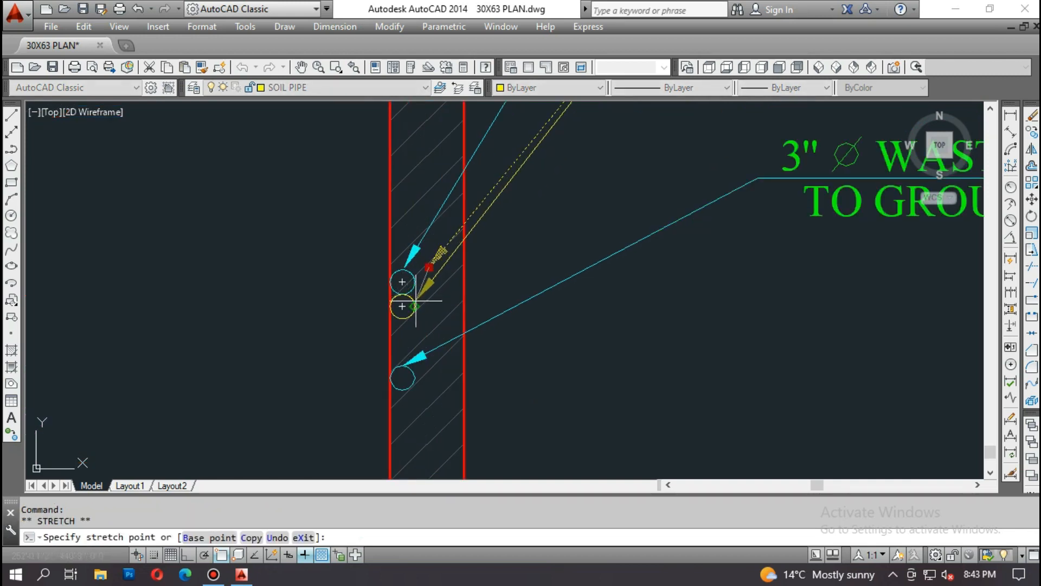
{"action": "left_click", "coordinate": [415, 307]}
{"action": "left_click", "coordinate": [412, 253]}
{"action": "left_click", "coordinate": [404, 267]}
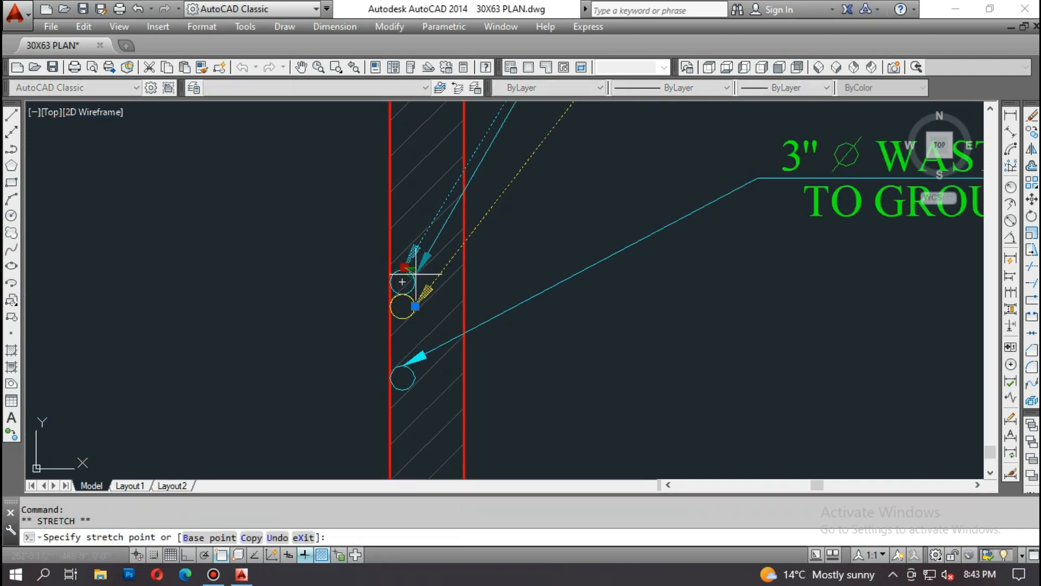
{"action": "scroll", "coordinate": [390, 280], "scroll_direction": "down", "scroll_amount": 5}
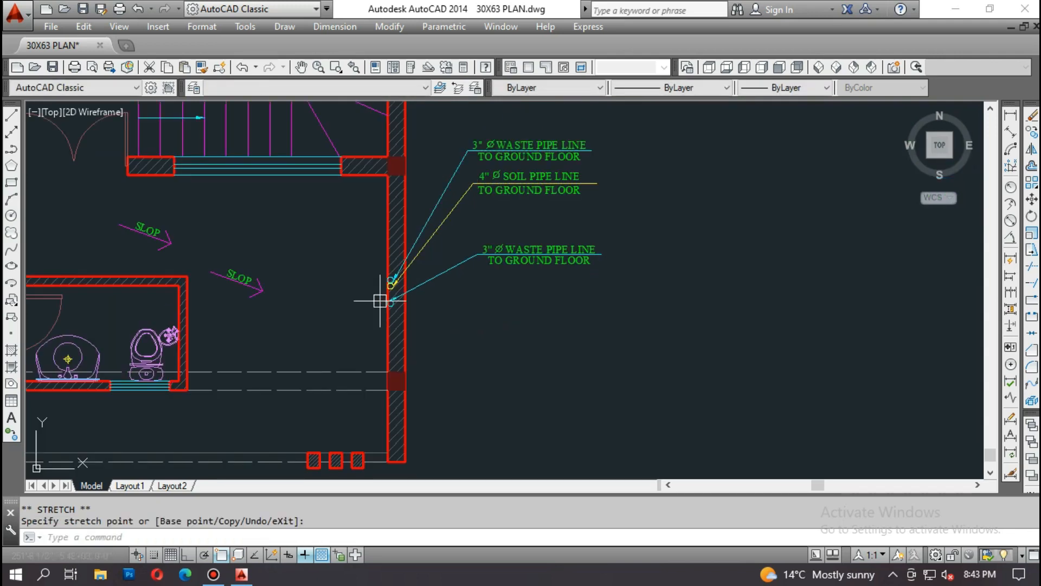
{"action": "key", "text": "Escape"}
- Examine the powder room fixtures in relation to the waste and soil pipes in the terrace's outer wall
{"action": "scroll", "coordinate": [430, 336], "scroll_direction": "up", "scroll_amount": 3}
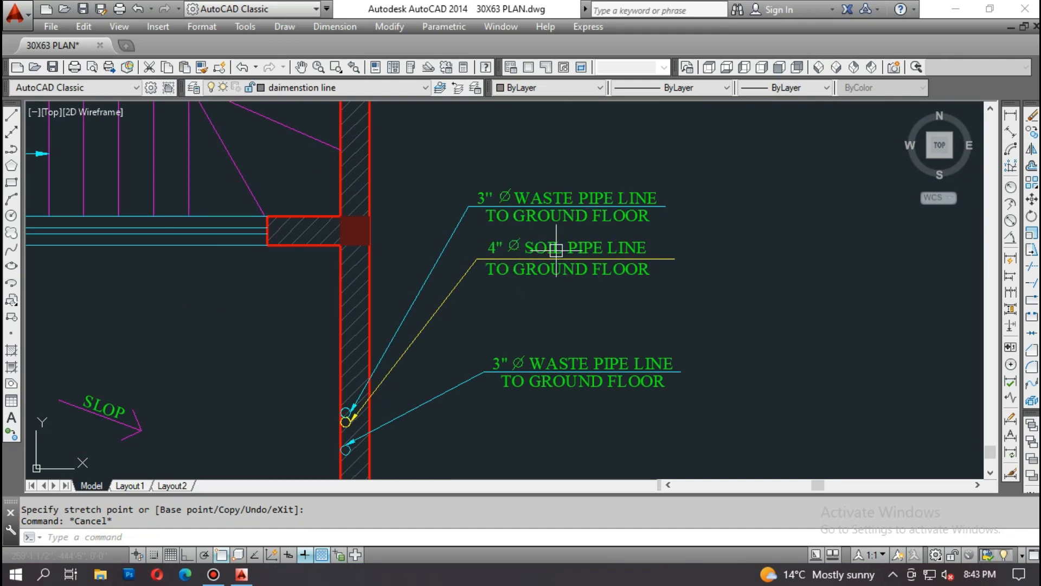
{"action": "scroll", "coordinate": [613, 251], "scroll_direction": "down", "scroll_amount": 4}
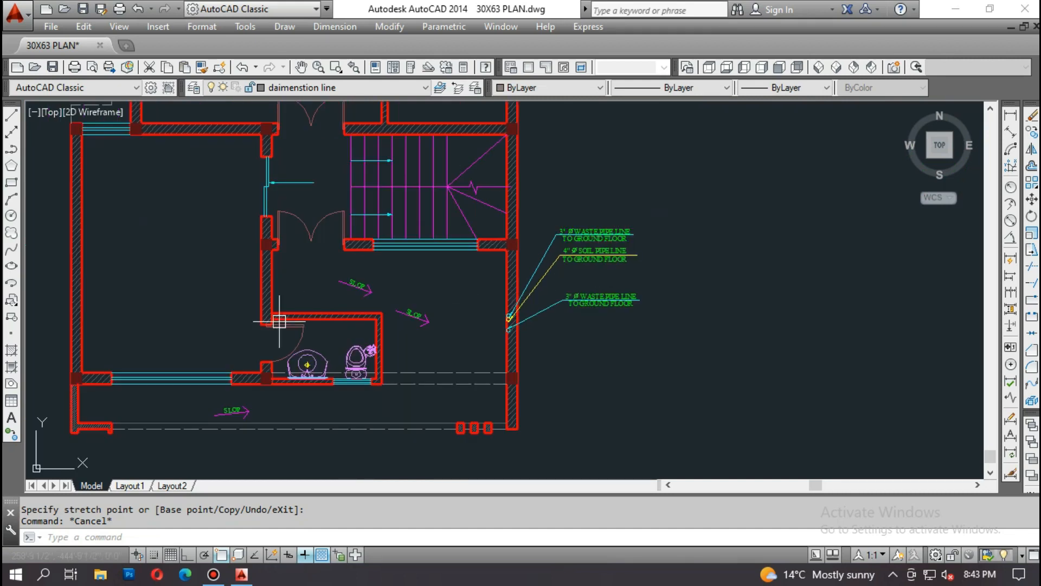
{"action": "middle_click_drag", "start_coordinate": [302, 318], "coordinate": [370, 307]}
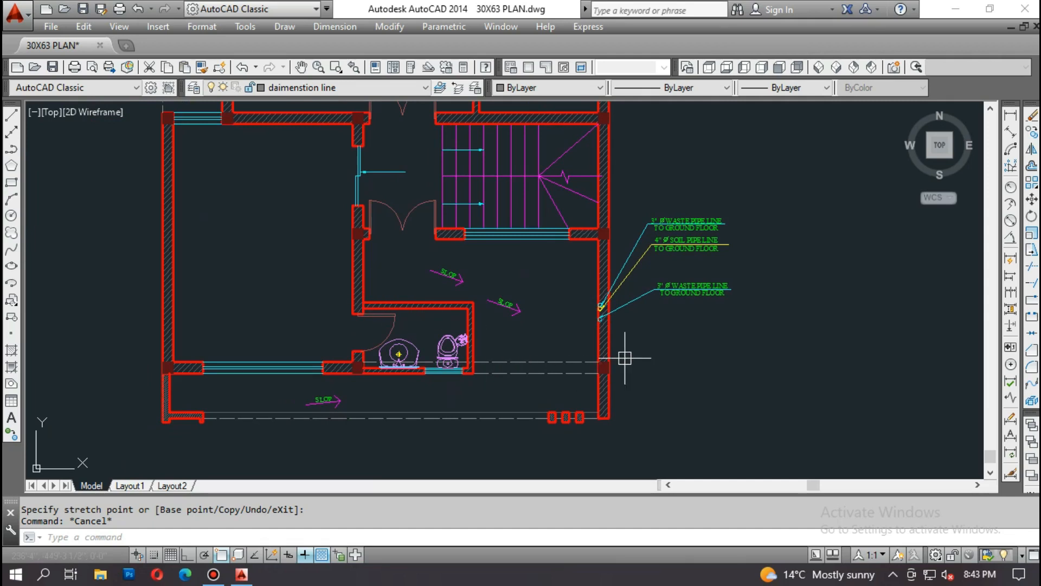
{"action": "scroll", "coordinate": [564, 347], "scroll_direction": "up", "scroll_amount": 2}
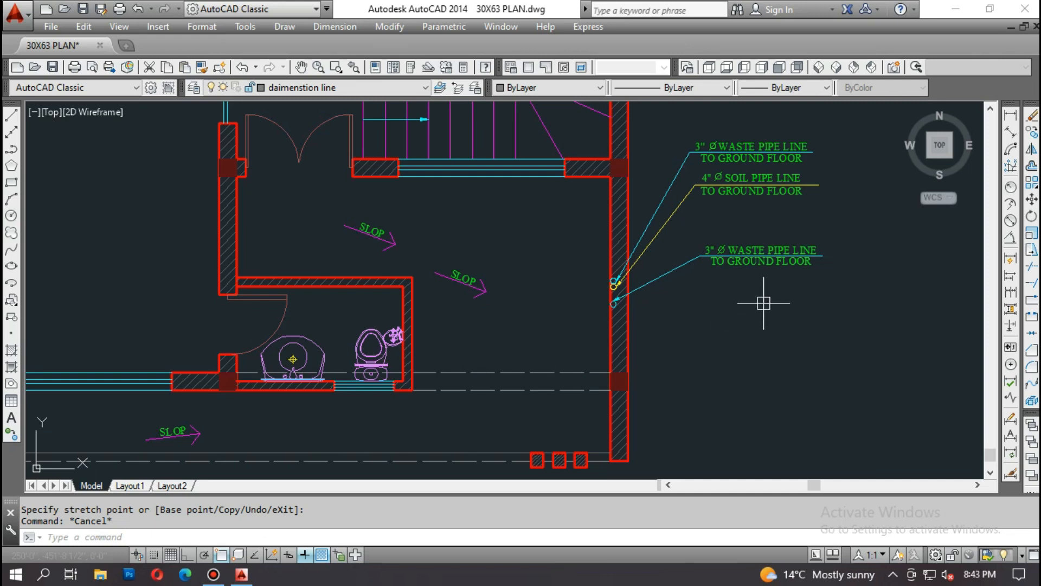
{"action": "scroll", "coordinate": [412, 324], "scroll_direction": "down", "scroll_amount": 2}
{"action": "scroll", "coordinate": [415, 327], "scroll_direction": "up", "scroll_amount": 3}
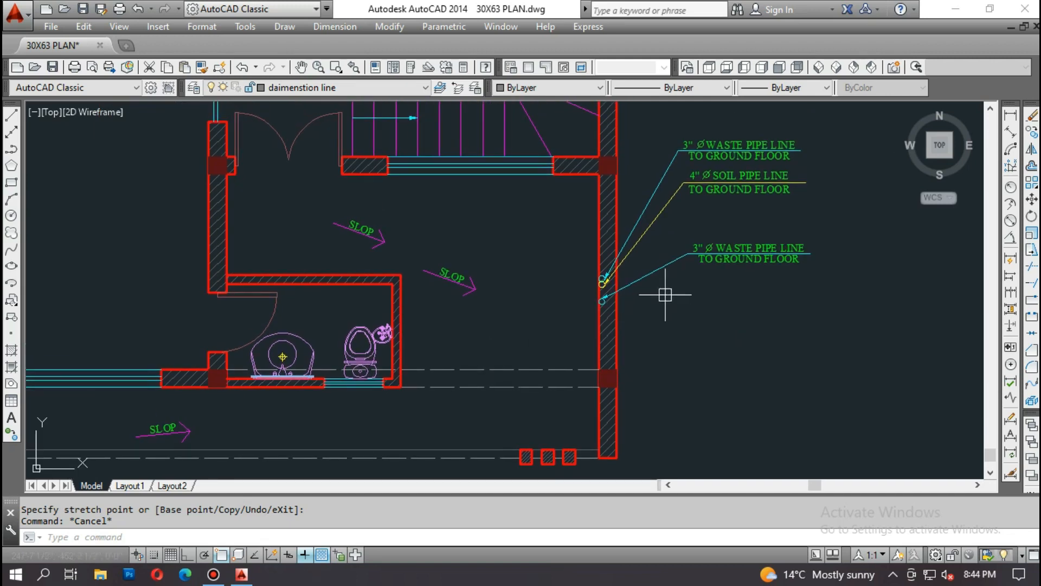
{"action": "middle_click_drag", "start_coordinate": [334, 336], "coordinate": [349, 329]}
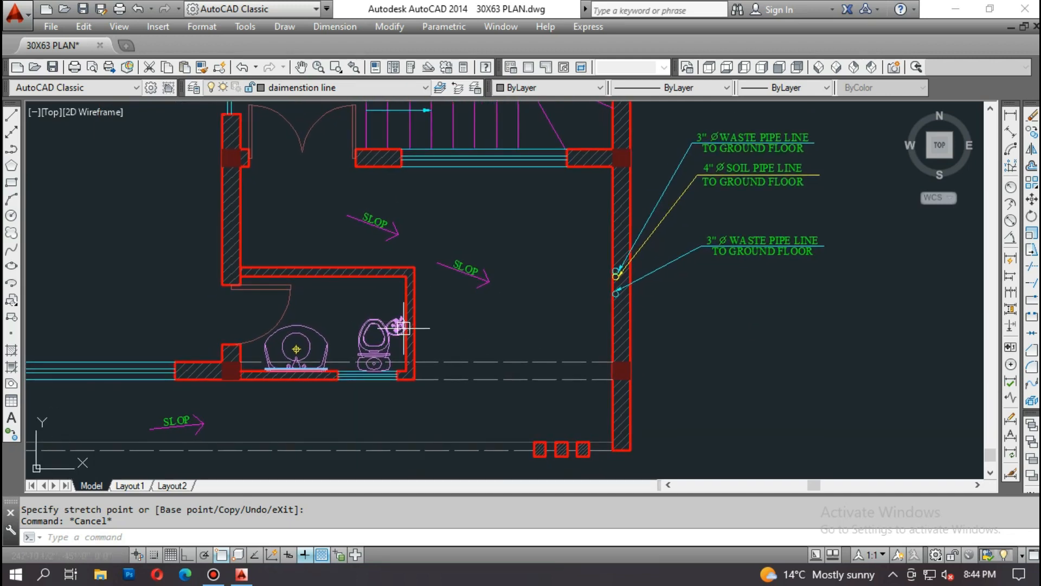
{"action": "type", "text": "co"}
{"action": "key", "text": "Return"}
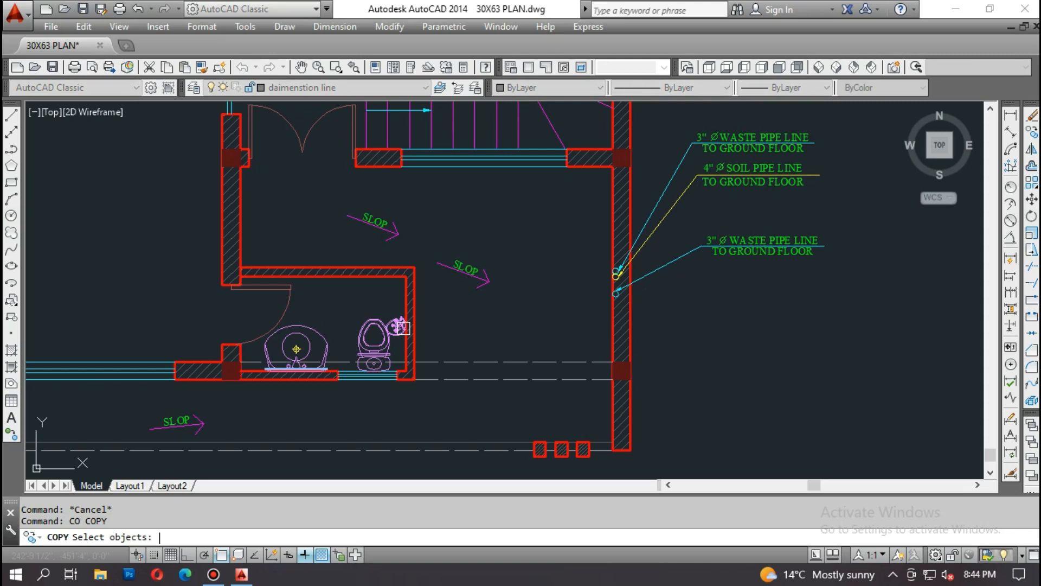
{"action": "scroll", "coordinate": [504, 397], "scroll_direction": "down", "scroll_amount": 6}
{"action": "scroll", "coordinate": [409, 177], "scroll_direction": "up", "scroll_amount": 10}
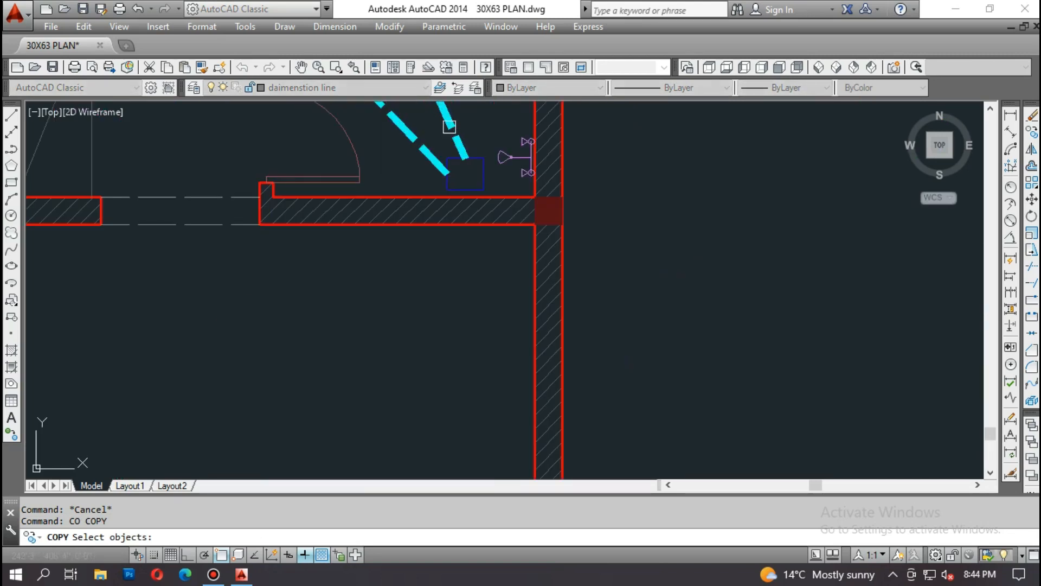
{"action": "left_click", "coordinate": [413, 115]}
{"action": "left_click", "coordinate": [497, 230]}
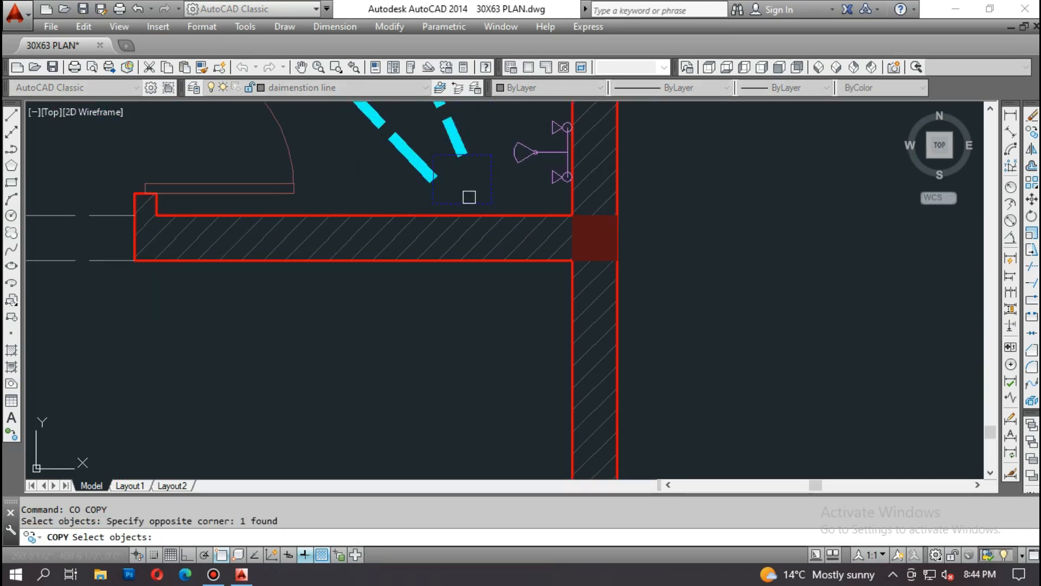
{"action": "key", "text": "Return"}
{"action": "left_click", "coordinate": [462, 179]}
{"action": "scroll", "coordinate": [462, 179], "scroll_direction": "down", "scroll_amount": 8}
{"action": "scroll", "coordinate": [419, 297], "scroll_direction": "up", "scroll_amount": 10}
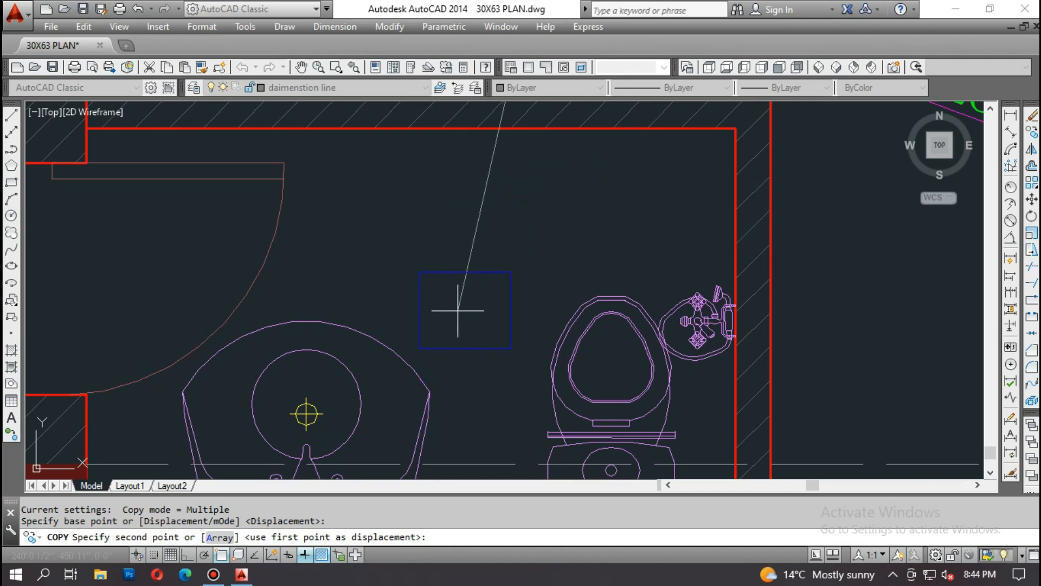
{"action": "scroll", "coordinate": [470, 308], "scroll_direction": "down", "scroll_amount": 10}
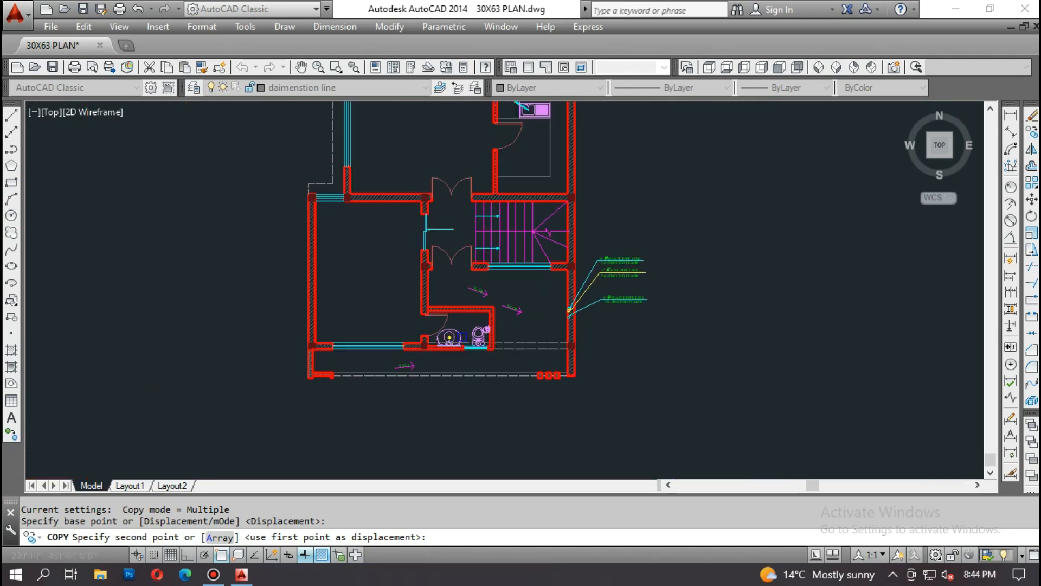
{"action": "scroll", "coordinate": [412, 343], "scroll_direction": "down", "scroll_amount": 3}
{"action": "scroll", "coordinate": [276, 343], "scroll_direction": "up", "scroll_amount": 6}
{"action": "scroll", "coordinate": [280, 332], "scroll_direction": "down", "scroll_amount": 5}
{"action": "scroll", "coordinate": [550, 371], "scroll_direction": "up", "scroll_amount": 8}
{"action": "key", "text": "Escape"}
- Draw a straight polyline from the powder room washbasin's drain to the upper waste pipe circle in the terrace's outer wall
{"action": "type", "text": "pl"}
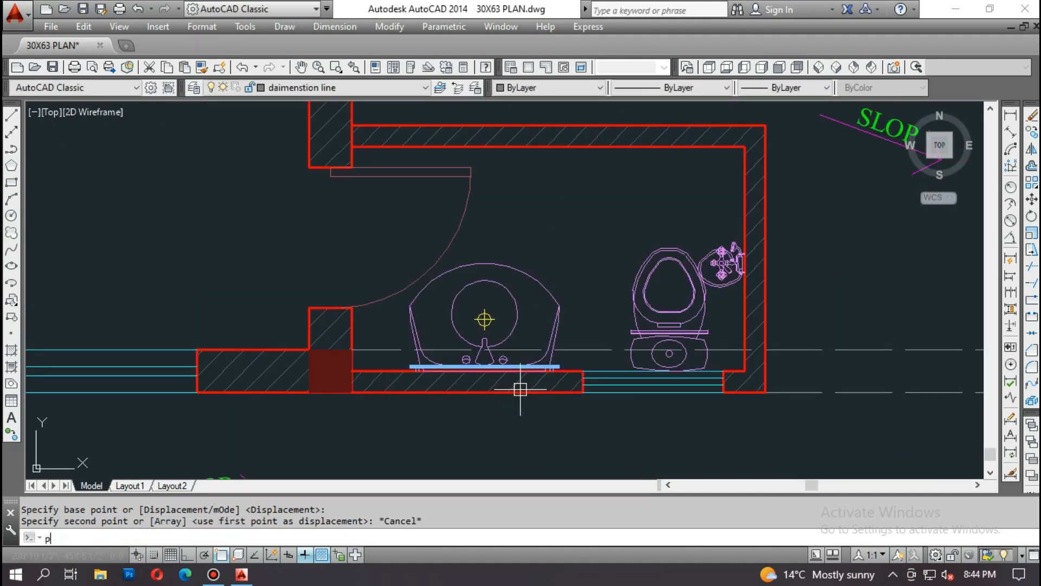
{"action": "key", "text": "Return"}
{"action": "scroll", "coordinate": [397, 282], "scroll_direction": "up", "scroll_amount": 4}
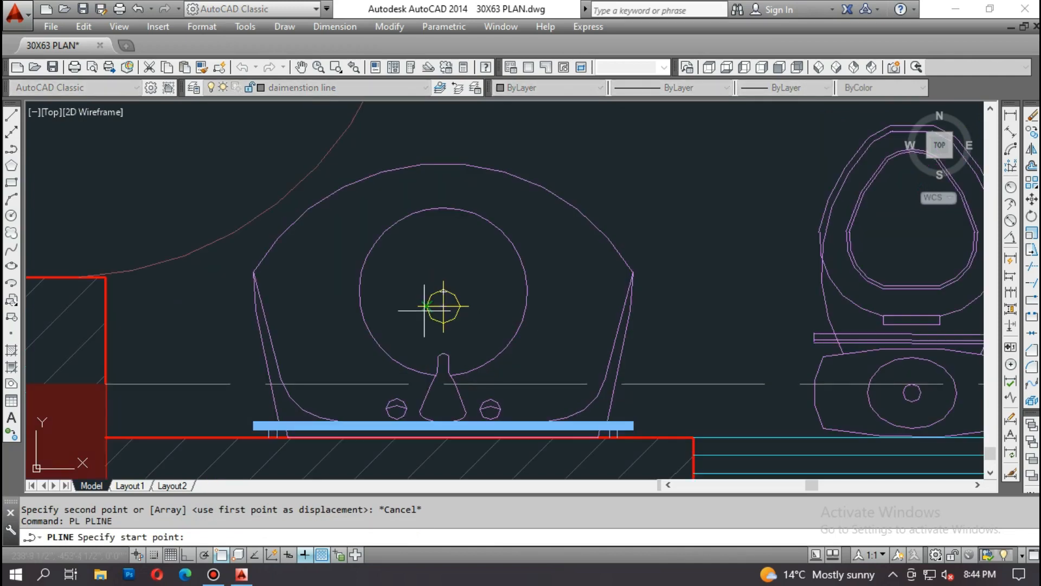
{"action": "left_click", "coordinate": [441, 302]}
{"action": "scroll", "coordinate": [442, 302], "scroll_direction": "down", "scroll_amount": 6}
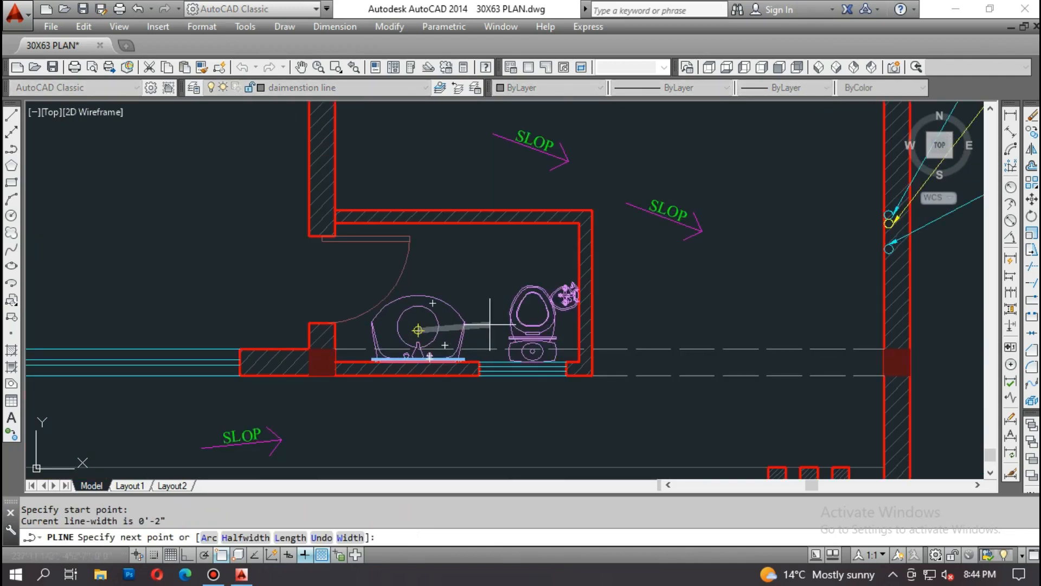
{"action": "scroll", "coordinate": [803, 260], "scroll_direction": "up", "scroll_amount": 4}
{"action": "scroll", "coordinate": [810, 258], "scroll_direction": "down", "scroll_amount": 5}
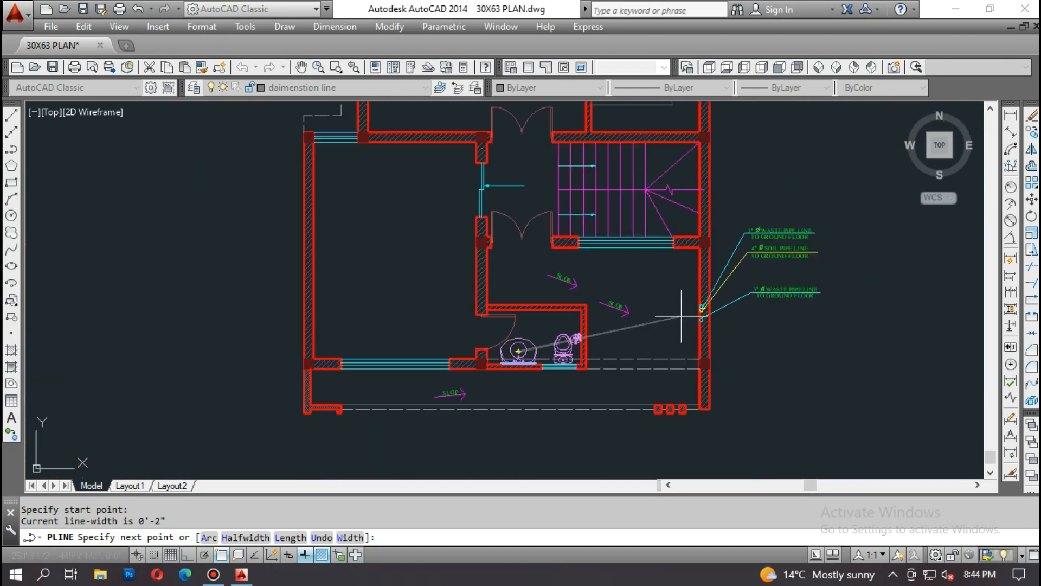
{"action": "scroll", "coordinate": [711, 304], "scroll_direction": "up", "scroll_amount": 5}
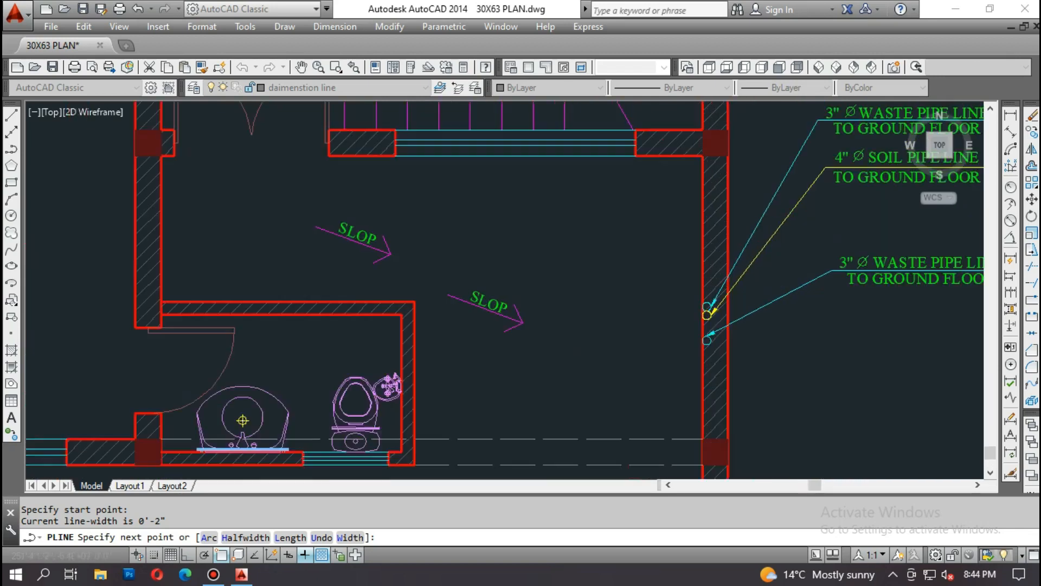
{"action": "left_click", "coordinate": [710, 307]}
{"action": "scroll", "coordinate": [688, 305], "scroll_direction": "down", "scroll_amount": 5}
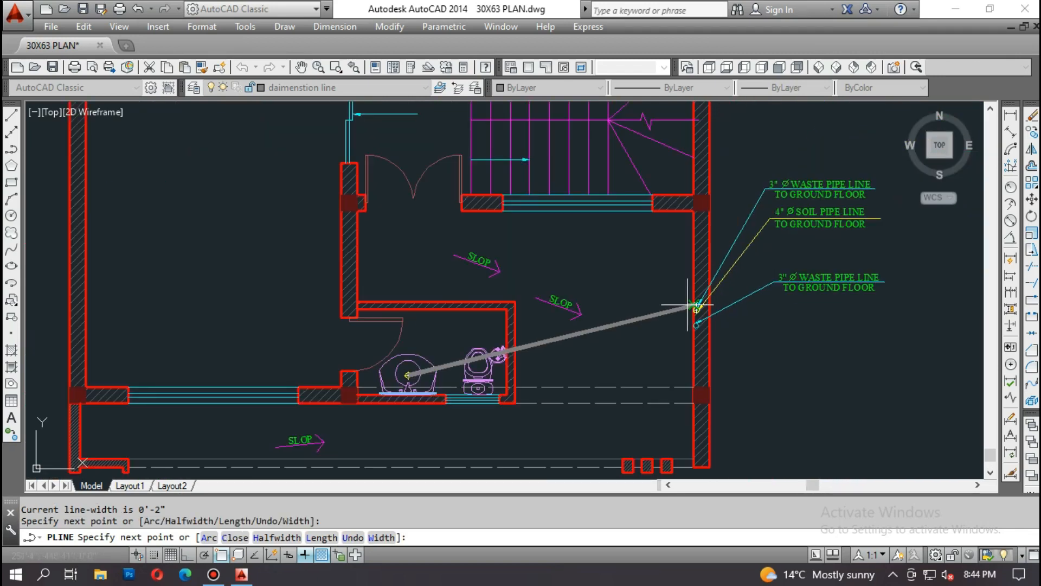
{"action": "key", "text": "Return"}
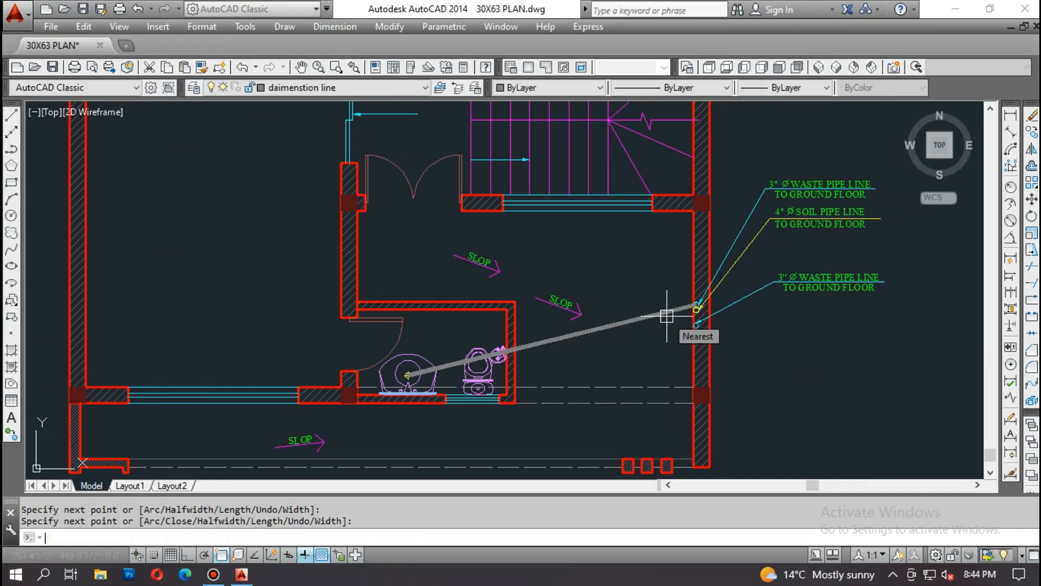
- Draw a straight polyline from the centre of the toilet's tank circle to the soil pipe circle in the terrace's outer wall
{"action": "key", "text": "Return"}
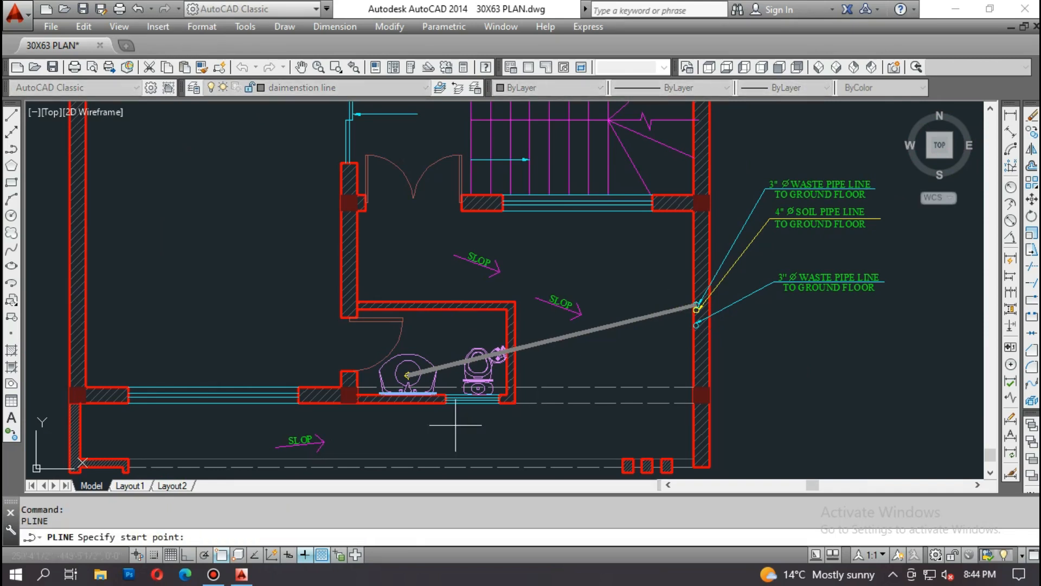
{"action": "scroll", "coordinate": [465, 401], "scroll_direction": "up", "scroll_amount": 5}
{"action": "scroll", "coordinate": [518, 362], "scroll_direction": "up", "scroll_amount": 2}
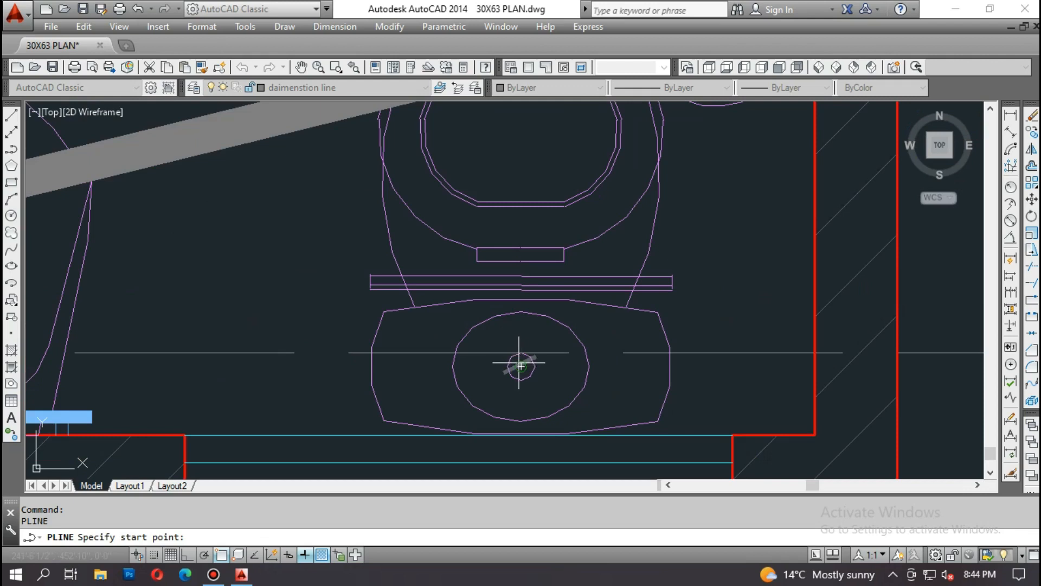
{"action": "left_click", "coordinate": [520, 364]}
{"action": "scroll", "coordinate": [415, 369], "scroll_direction": "down", "scroll_amount": 5}
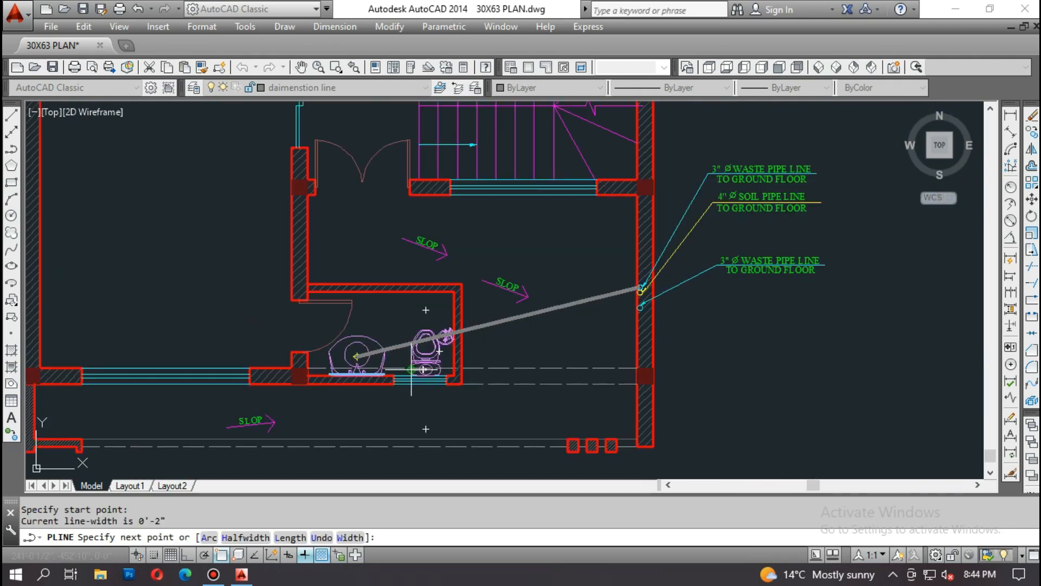
{"action": "scroll", "coordinate": [641, 288], "scroll_direction": "up", "scroll_amount": 4}
{"action": "left_click", "coordinate": [649, 282]}
{"action": "scroll", "coordinate": [651, 282], "scroll_direction": "down", "scroll_amount": 4}
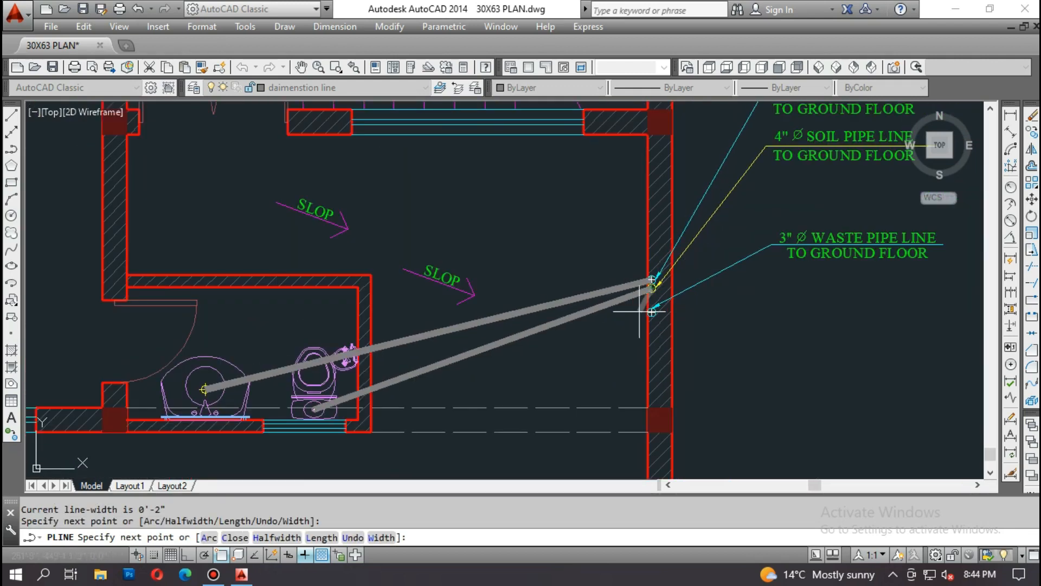
{"action": "key", "text": "Escape"}
{"action": "key", "text": "Escape"}
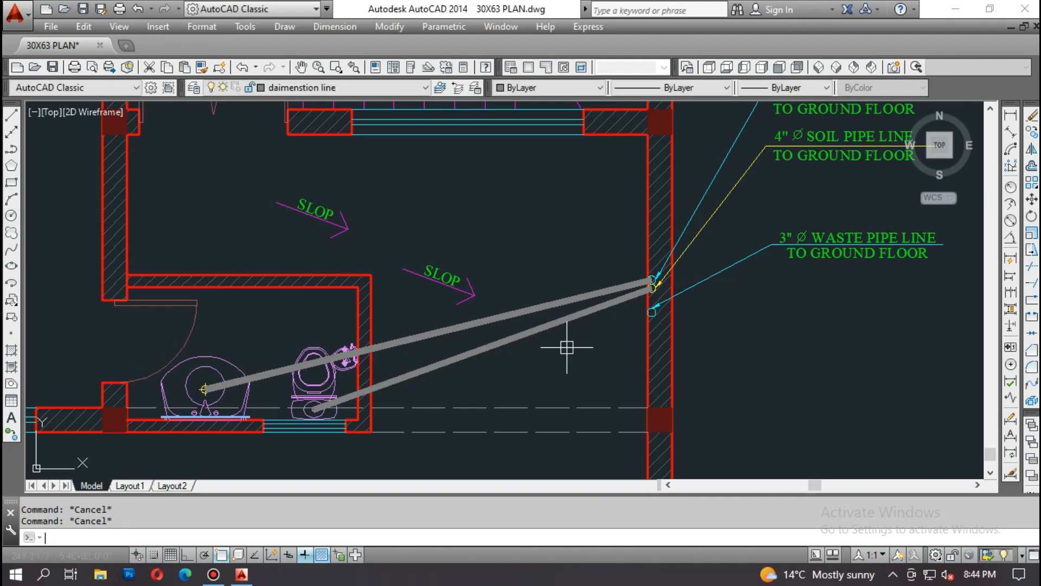
- Match the toilet's polyline to the properties of the yellow dashed soil line on the ground floor plan
{"action": "type", "text": "ma"}
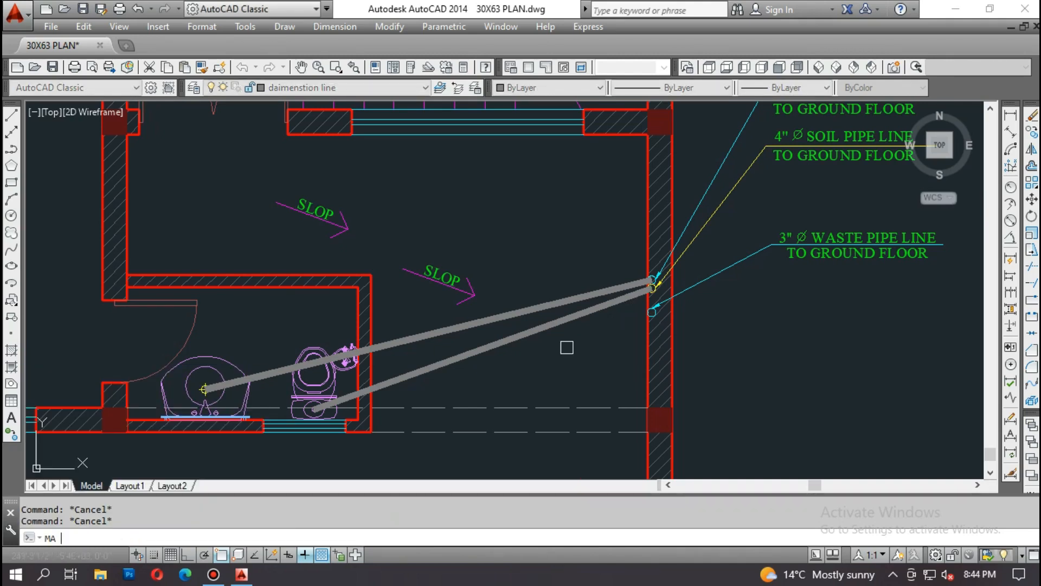
{"action": "key", "text": "Return"}
{"action": "scroll", "coordinate": [601, 339], "scroll_direction": "down", "scroll_amount": 4}
{"action": "middle_click_drag", "start_coordinate": [528, 250], "coordinate": [580, 361]}
{"action": "scroll", "coordinate": [116, 276], "scroll_direction": "up", "scroll_amount": 3}
{"action": "left_click", "coordinate": [231, 274]}
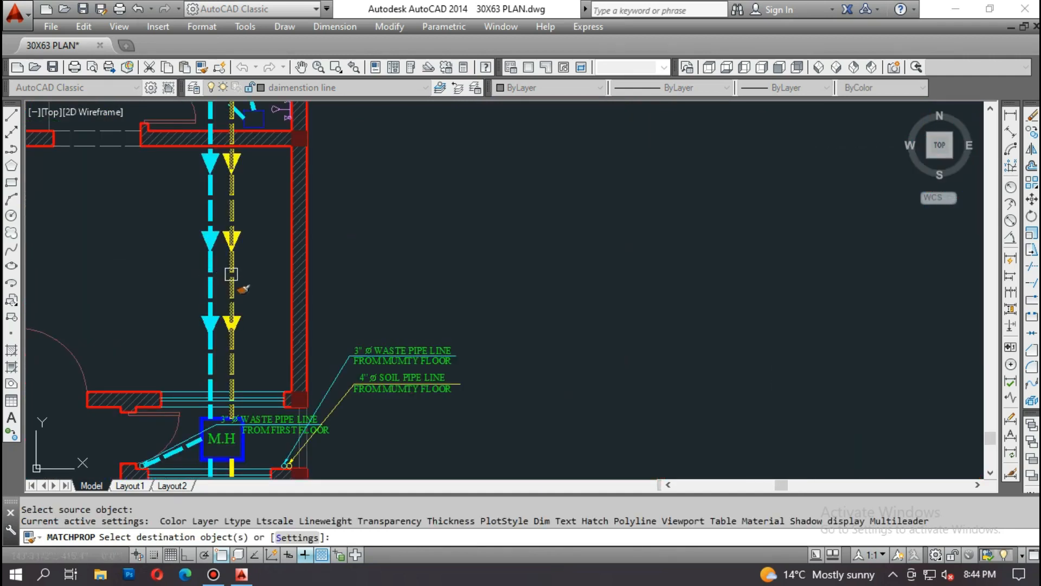
{"action": "scroll", "coordinate": [232, 254], "scroll_direction": "down", "scroll_amount": 6}
{"action": "scroll", "coordinate": [331, 280], "scroll_direction": "up", "scroll_amount": 1}
{"action": "scroll", "coordinate": [331, 282], "scroll_direction": "up", "scroll_amount": 5}
{"action": "scroll", "coordinate": [418, 344], "scroll_direction": "up", "scroll_amount": 4}
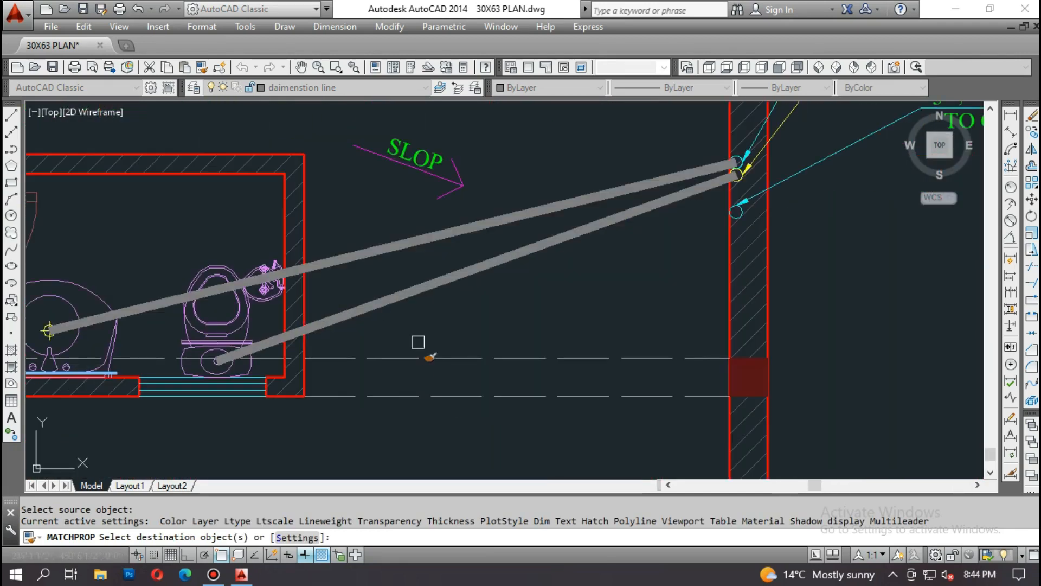
{"action": "left_click", "coordinate": [380, 297]}
{"action": "scroll", "coordinate": [578, 328], "scroll_direction": "down", "scroll_amount": 4}
{"action": "scroll", "coordinate": [591, 331], "scroll_direction": "down", "scroll_amount": 4}
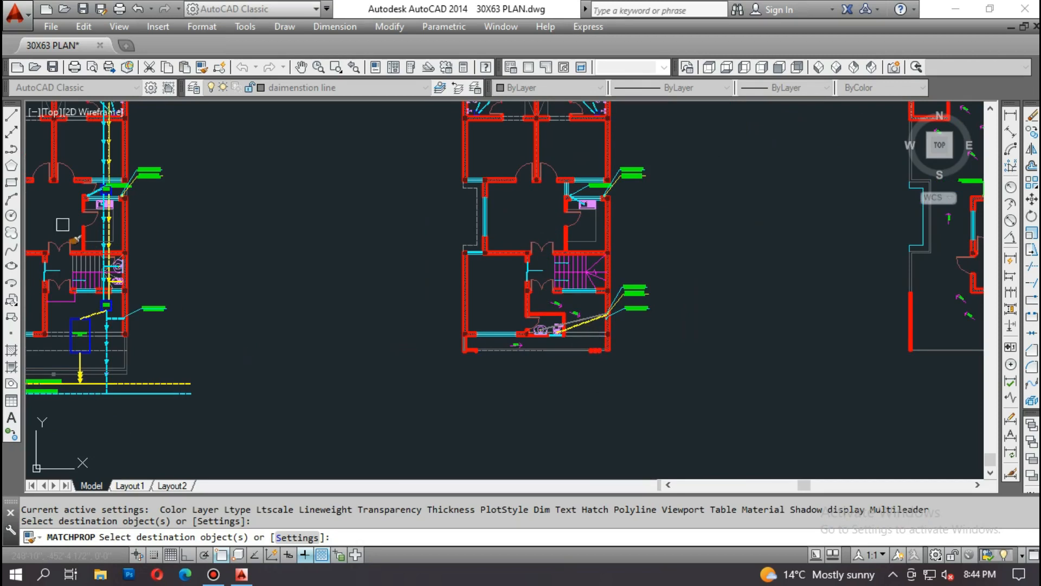
{"action": "scroll", "coordinate": [62, 224], "scroll_direction": "up", "scroll_amount": 5}
{"action": "key", "text": "Return"}
- Match the washbasin's polyline to the properties of the cyan dashed waste line on the ground floor plan
{"action": "key", "text": "Return"}
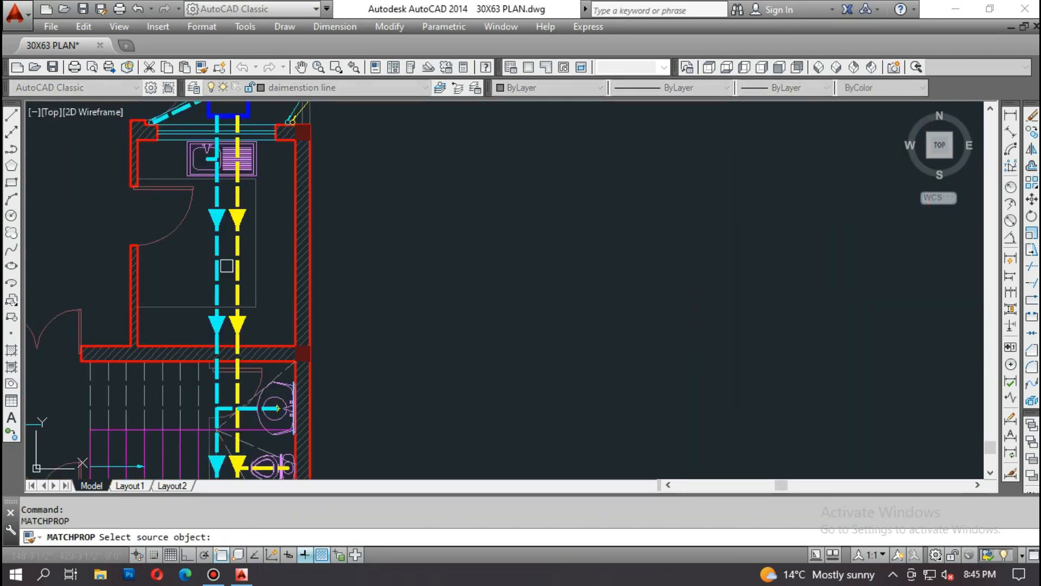
{"action": "left_click", "coordinate": [216, 264]}
{"action": "scroll", "coordinate": [211, 264], "scroll_direction": "down", "scroll_amount": 3}
{"action": "scroll", "coordinate": [499, 358], "scroll_direction": "up", "scroll_amount": 6}
{"action": "left_click", "coordinate": [499, 357]}
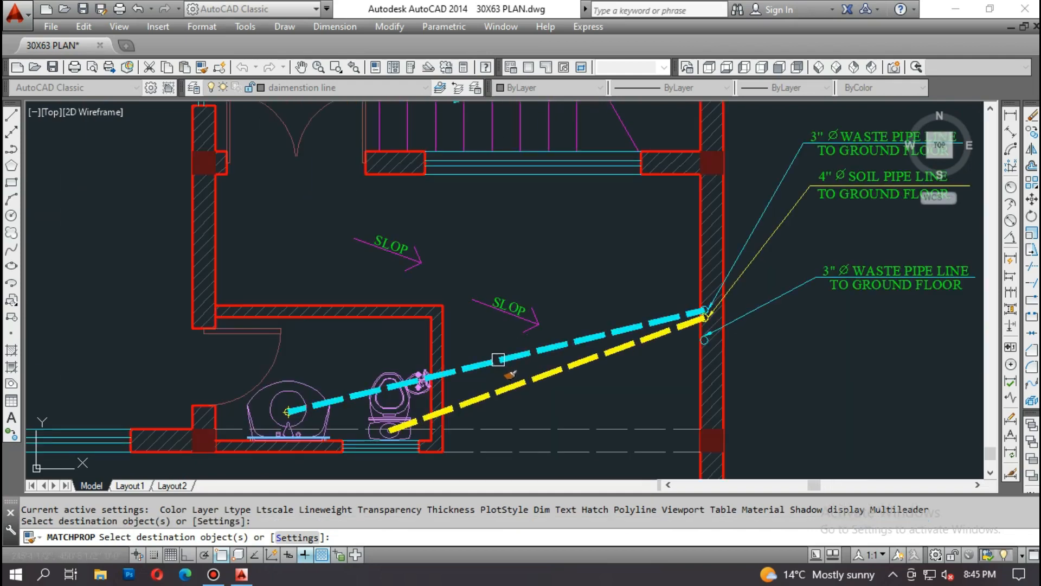
{"action": "scroll", "coordinate": [485, 378], "scroll_direction": "down", "scroll_amount": 3}
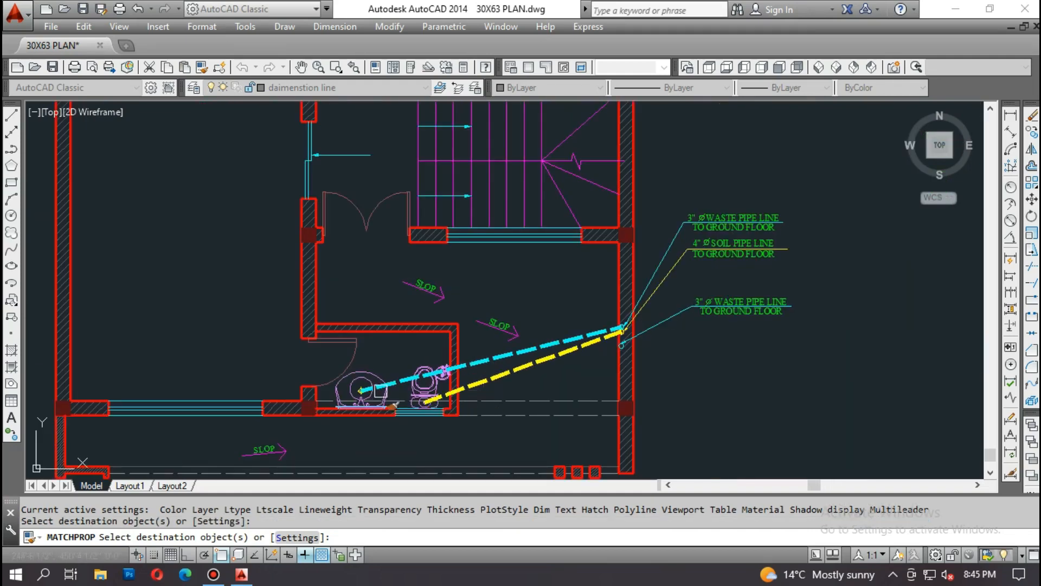
{"action": "scroll", "coordinate": [628, 334], "scroll_direction": "up", "scroll_amount": 2}
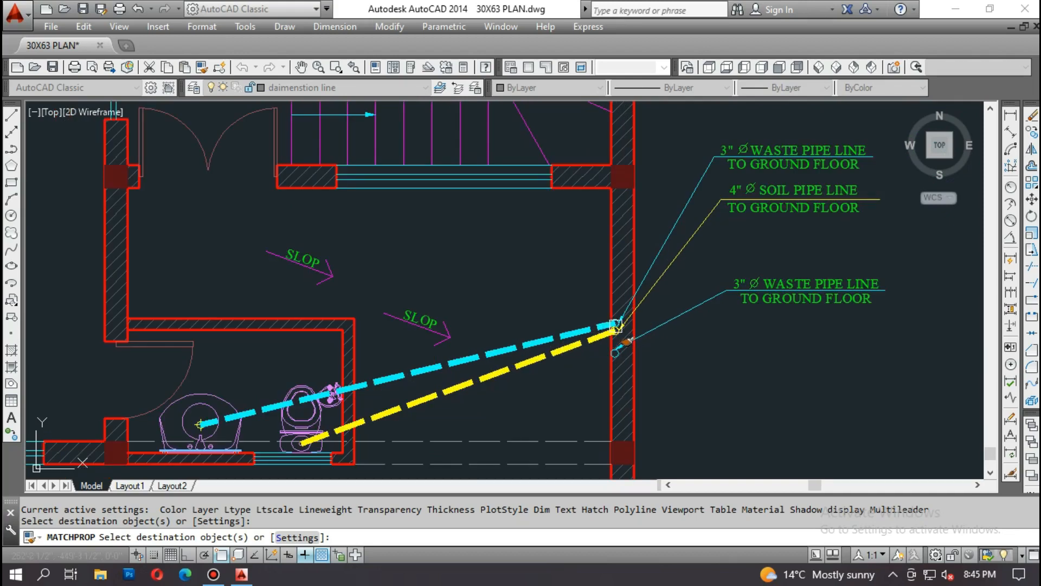
{"action": "scroll", "coordinate": [628, 341], "scroll_direction": "down", "scroll_amount": 2}
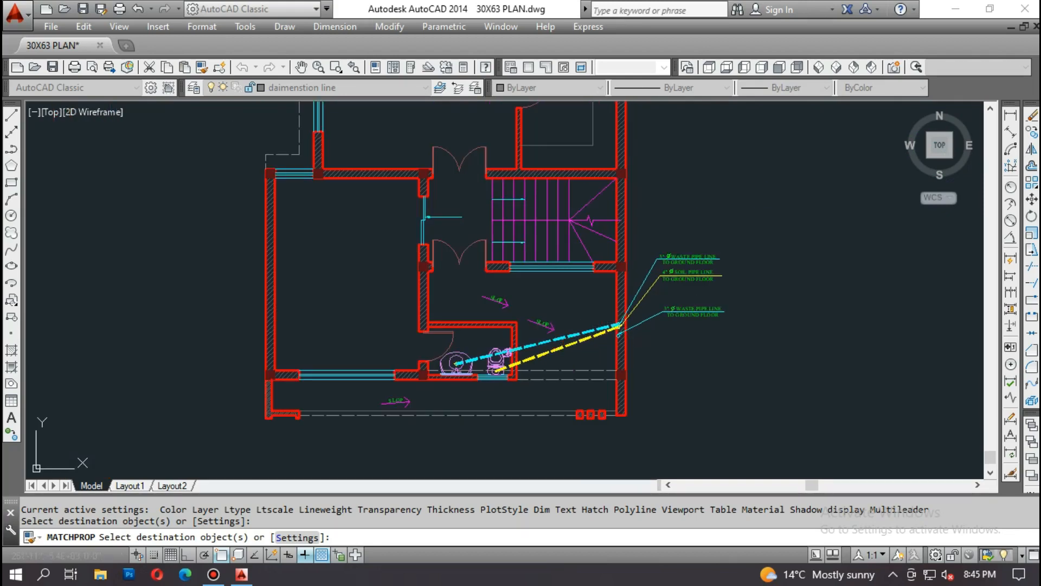
{"action": "key", "text": "Escape"}
- Copy the upper waste and soil pipe circles with their leaders and notes to the ground floor's outer wall, aligned by the column's inner corner
{"action": "type", "text": "co"}
{"action": "key", "text": "Return"}
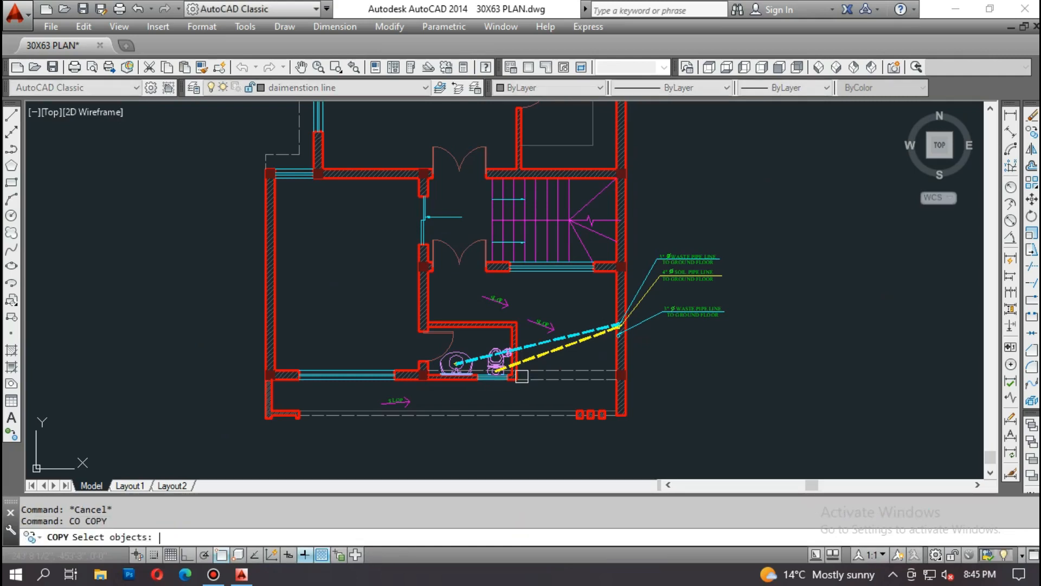
{"action": "scroll", "coordinate": [704, 274], "scroll_direction": "up", "scroll_amount": 4}
{"action": "left_click", "coordinate": [780, 320]}
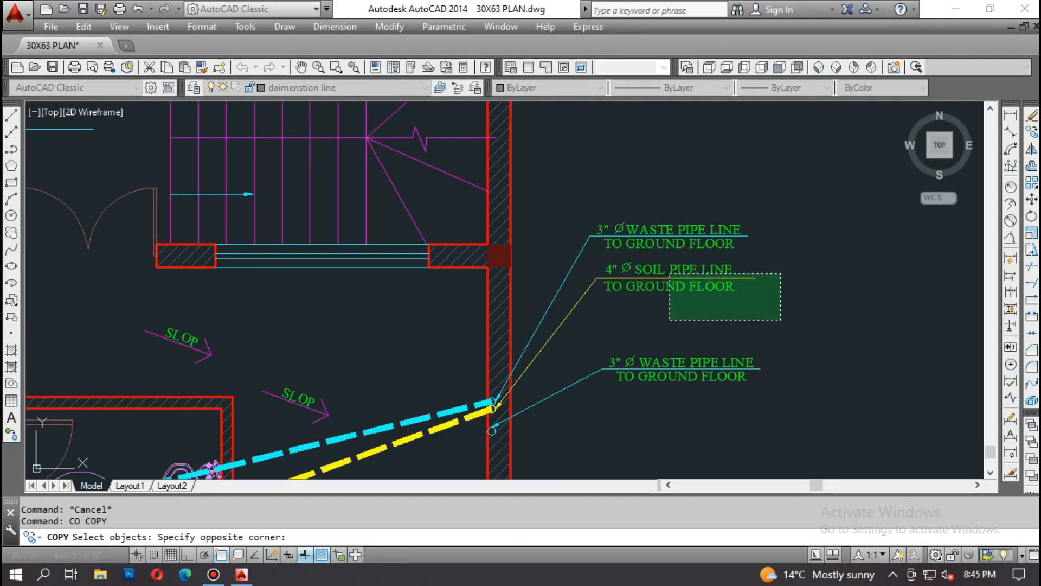
{"action": "left_click", "coordinate": [574, 206]}
{"action": "scroll", "coordinate": [500, 412], "scroll_direction": "up", "scroll_amount": 2}
{"action": "left_click", "coordinate": [397, 309]}
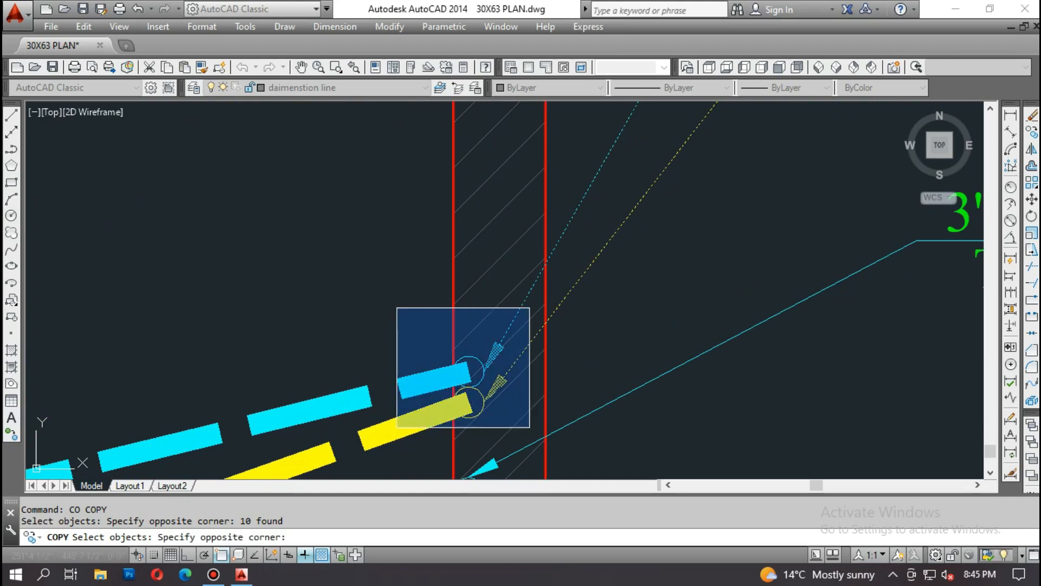
{"action": "left_click", "coordinate": [530, 425]}
{"action": "scroll", "coordinate": [521, 346], "scroll_direction": "down", "scroll_amount": 5}
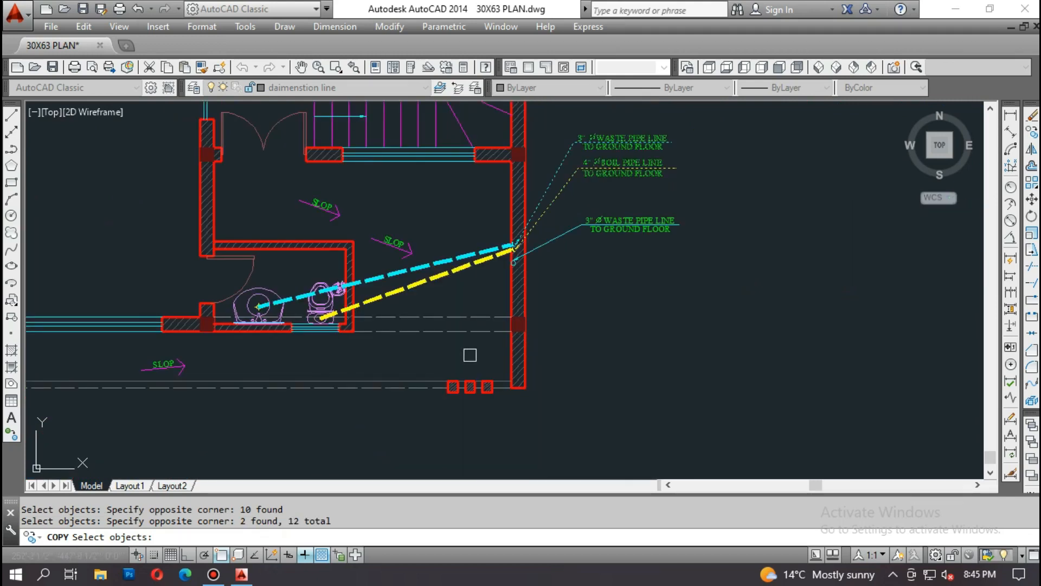
{"action": "key", "text": "Return"}
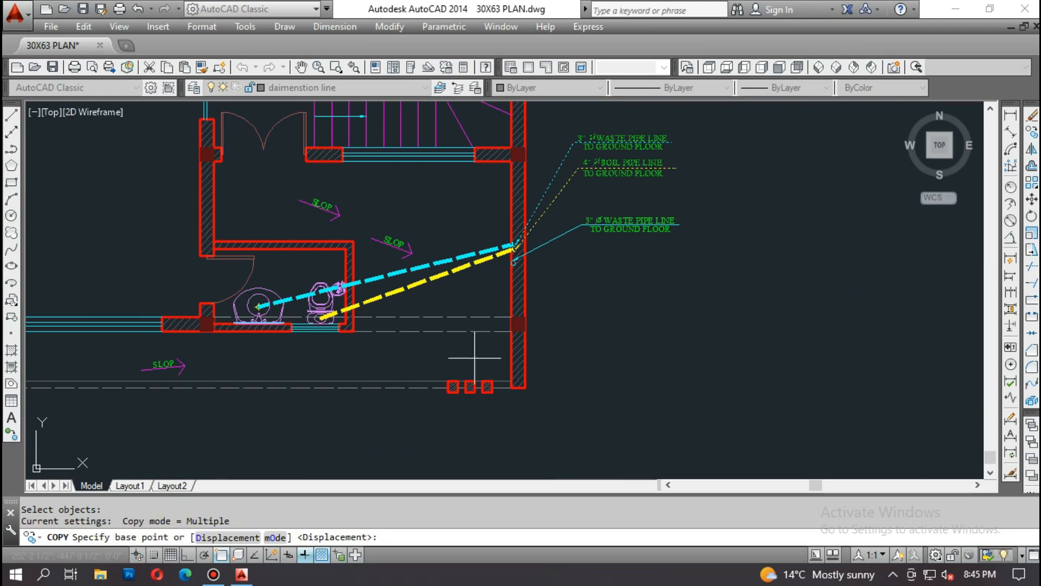
{"action": "scroll", "coordinate": [489, 176], "scroll_direction": "up", "scroll_amount": 4}
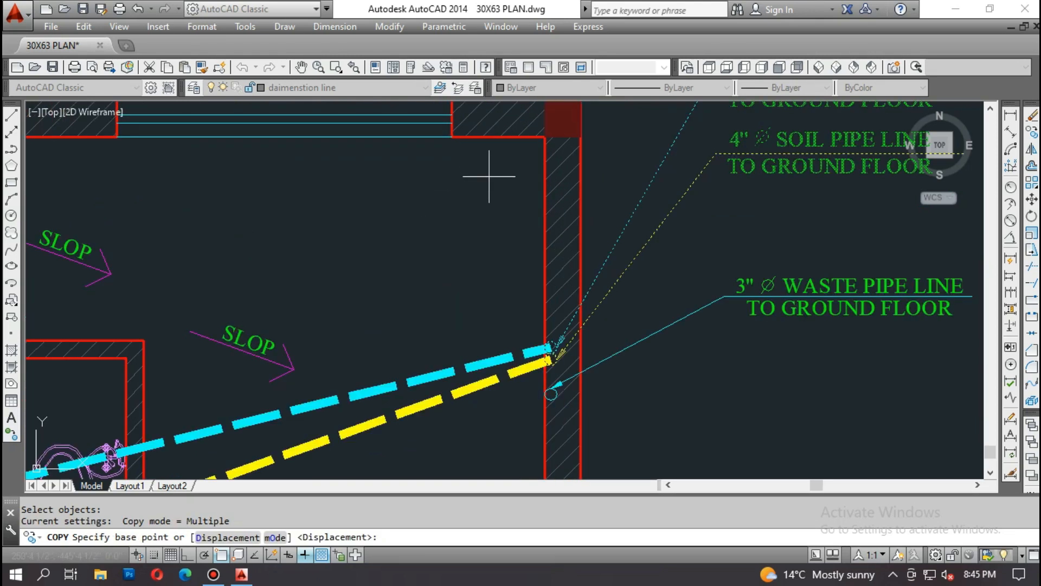
{"action": "left_click", "coordinate": [545, 137]}
{"action": "scroll", "coordinate": [623, 149], "scroll_direction": "down", "scroll_amount": 5}
{"action": "scroll", "coordinate": [472, 174], "scroll_direction": "up", "scroll_amount": 5}
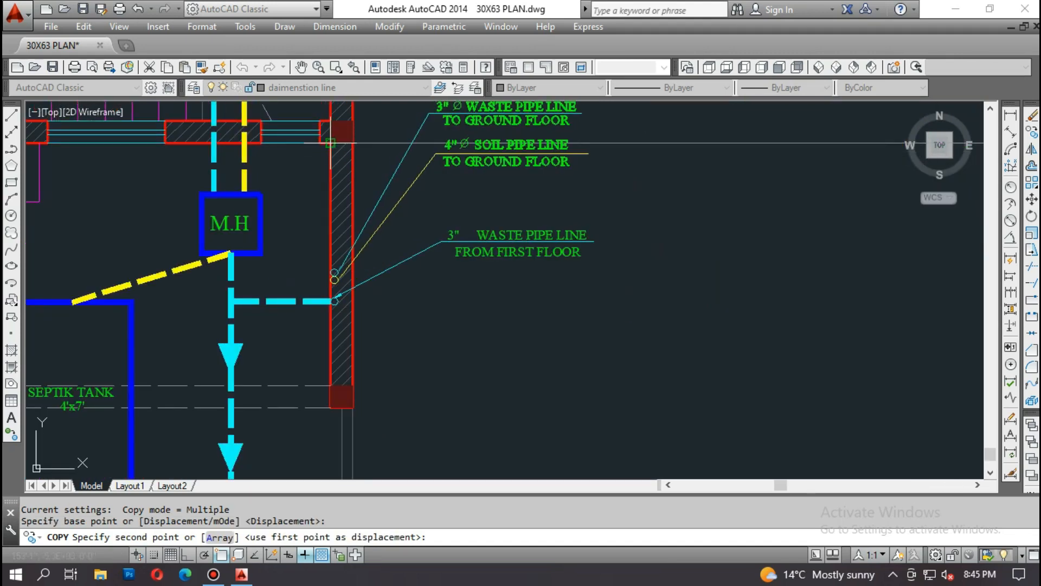
{"action": "left_click", "coordinate": [331, 143]}
{"action": "middle_click_drag", "start_coordinate": [330, 143], "coordinate": [470, 189]}
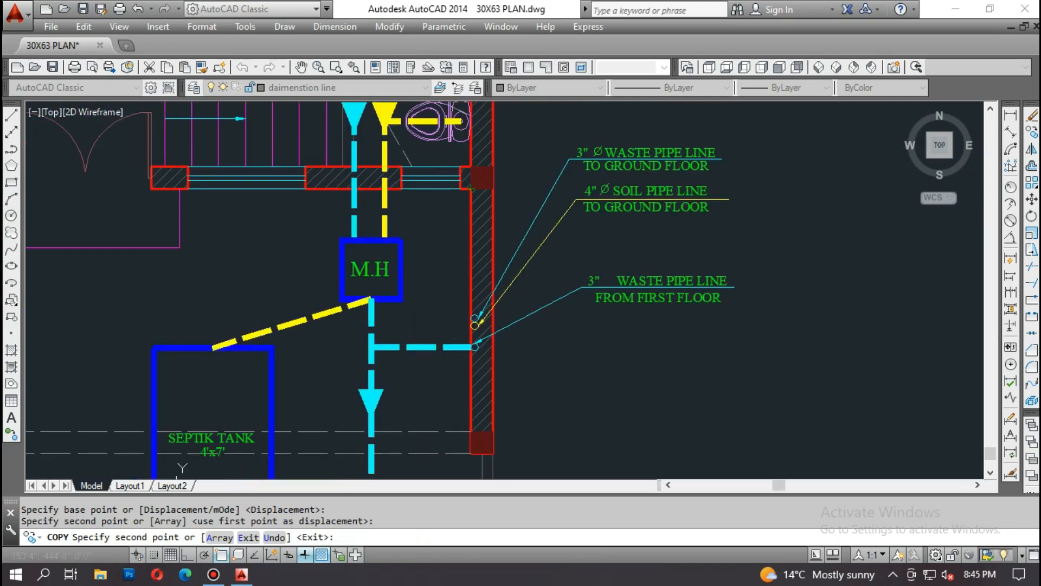
{"action": "key", "text": "Escape"}
{"action": "key", "text": "Escape"}
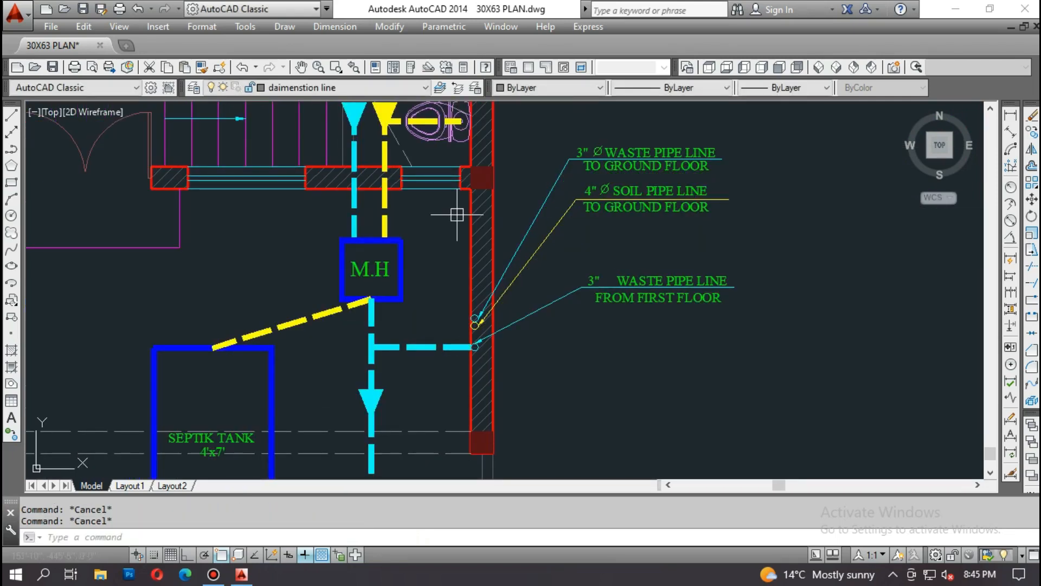
- Delete the two "TO GROUND FLOOR" notes under the upper waste and soil pipe labels on the ground floor plan
{"action": "left_click", "coordinate": [629, 200]}
{"action": "left_click", "coordinate": [632, 166]}
{"action": "key", "text": "Delete"}
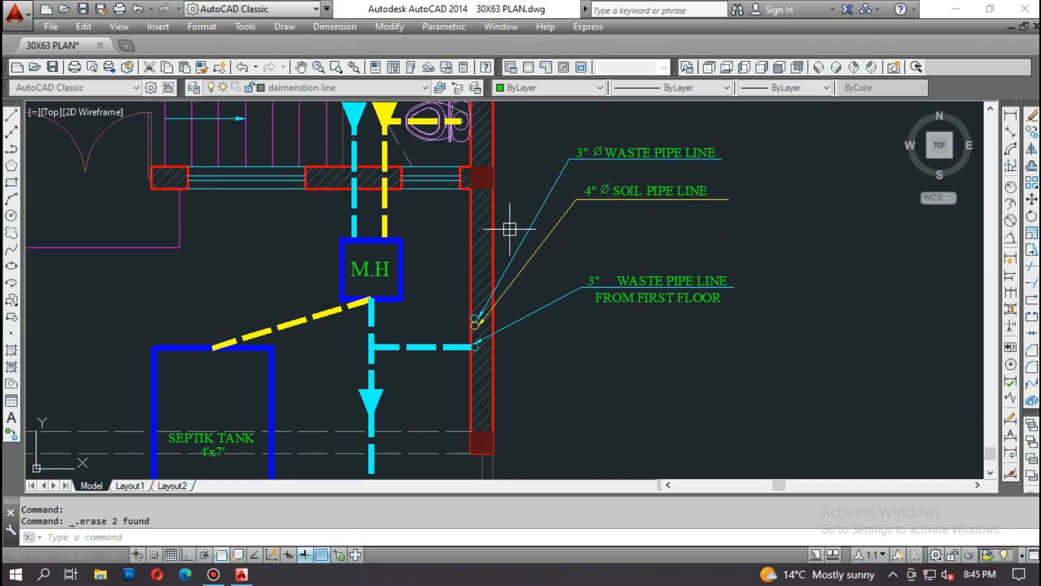
- Copy the "FROM FIRST FLOOR" note of the lowest label beneath the 4" soil pipe label and the upper 3" waste pipe label
{"action": "type", "text": "co"}
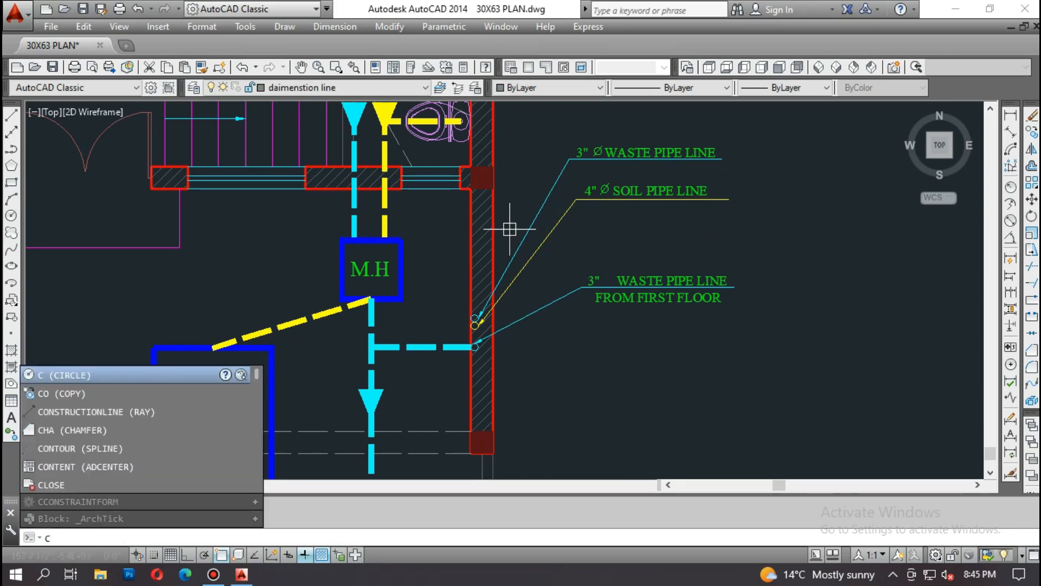
{"action": "key", "text": "Return"}
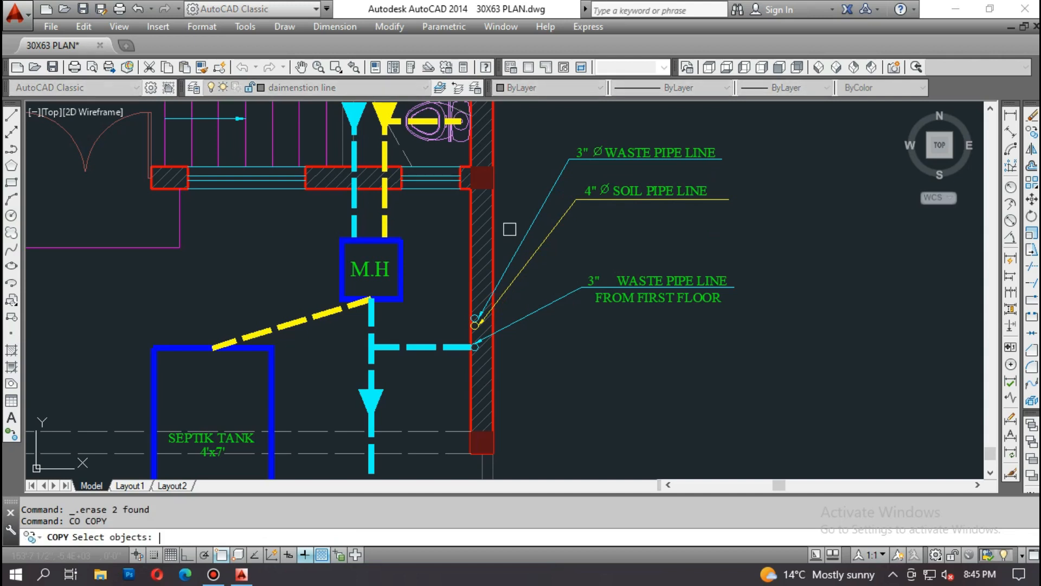
{"action": "scroll", "coordinate": [706, 328], "scroll_direction": "up", "scroll_amount": 3}
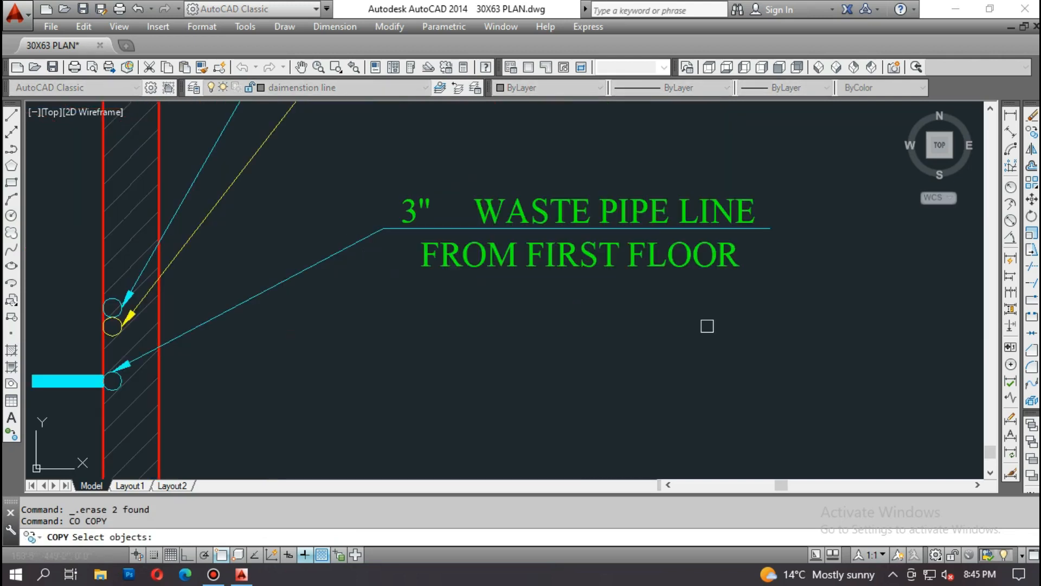
{"action": "scroll", "coordinate": [560, 336], "scroll_direction": "down", "scroll_amount": 3}
{"action": "scroll", "coordinate": [554, 217], "scroll_direction": "up", "scroll_amount": 2}
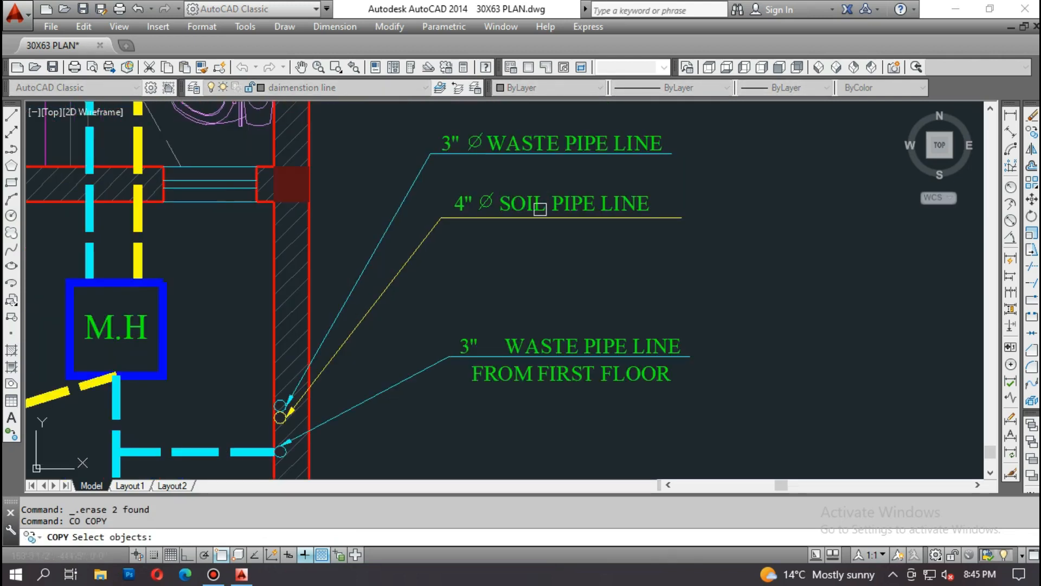
{"action": "middle_click_drag", "start_coordinate": [513, 282], "coordinate": [513, 227]}
{"action": "left_click", "coordinate": [548, 318]}
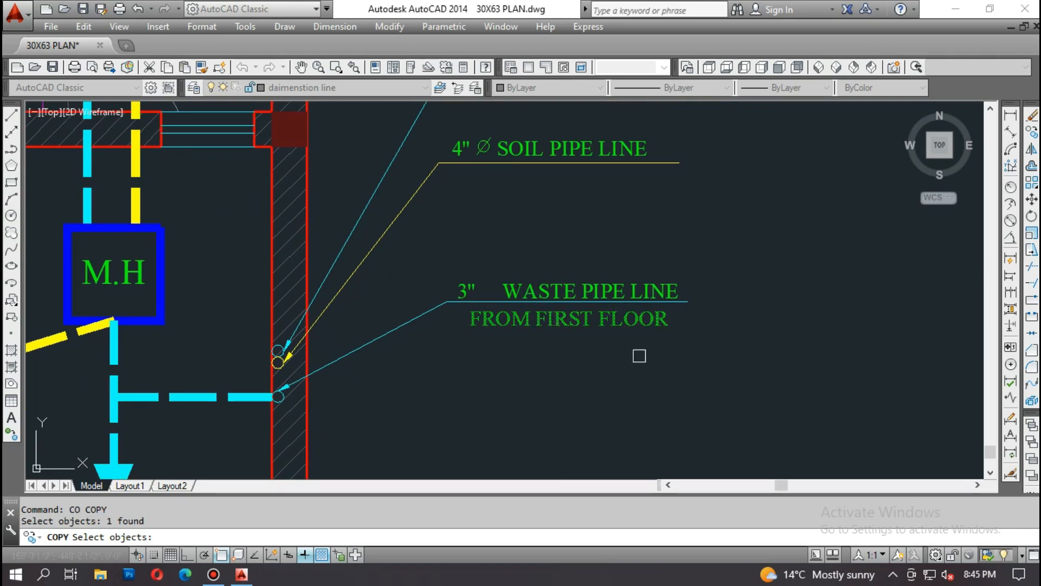
{"action": "key", "text": "Return"}
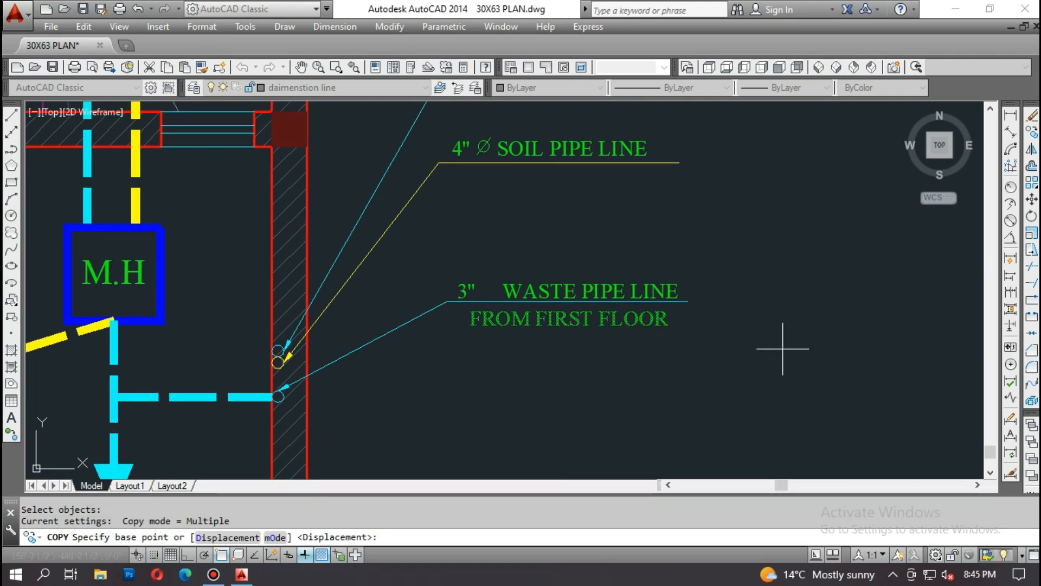
{"action": "left_click", "coordinate": [743, 412]}
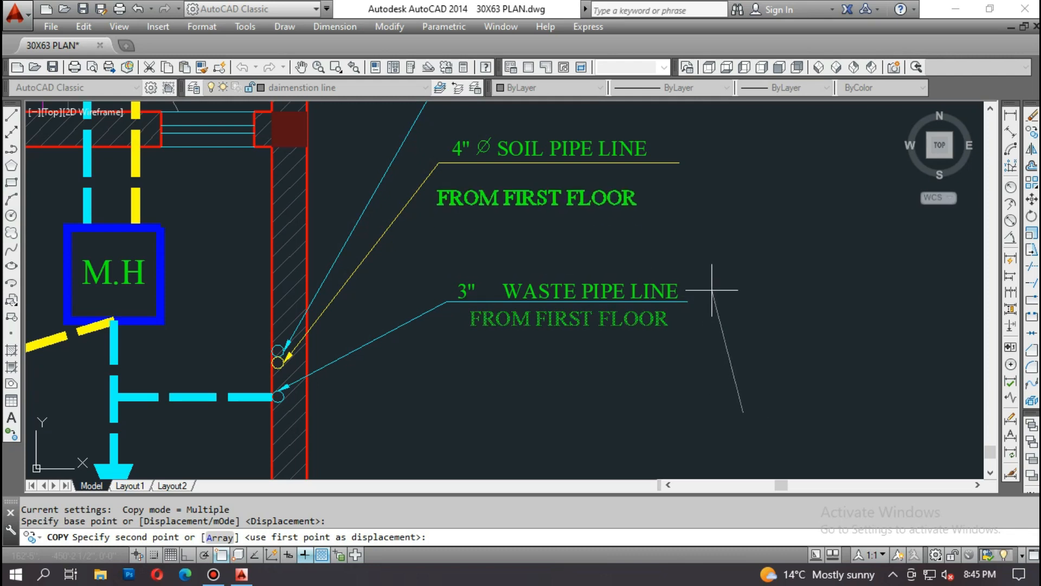
{"action": "left_click", "coordinate": [726, 272]}
{"action": "mouse_move", "coordinate": [727, 272]}
{"action": "middle_mouse_down"}
{"action": "mouse_move", "coordinate": [727, 349]}
{"action": "mouse_move", "coordinate": [712, 353]}
{"action": "middle_mouse_up"}
{"action": "left_click", "coordinate": [684, 344]}
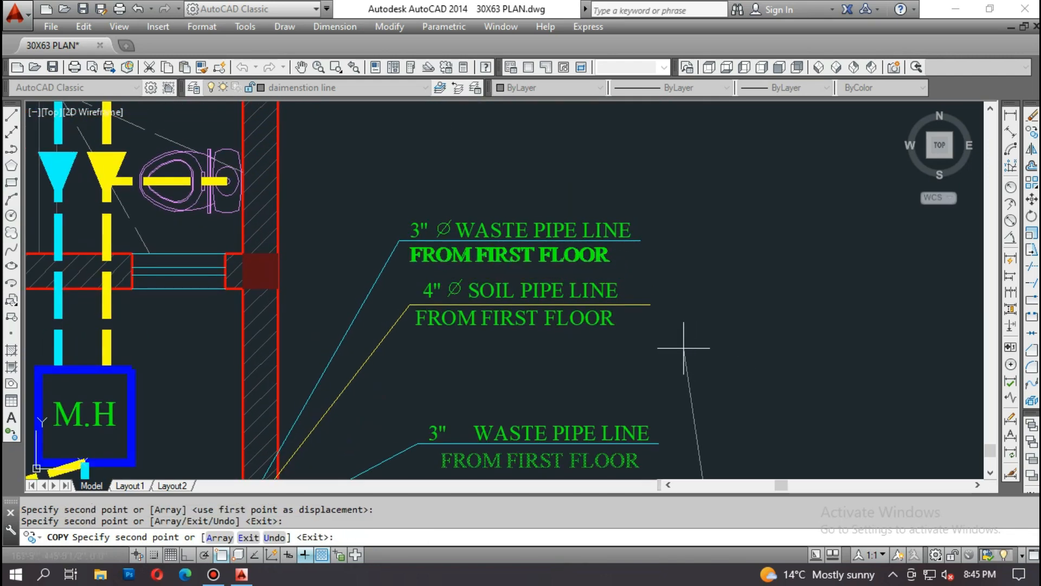
{"action": "scroll", "coordinate": [683, 348], "scroll_direction": "down", "scroll_amount": 2}
{"action": "scroll", "coordinate": [721, 341], "scroll_direction": "down", "scroll_amount": 2}
{"action": "key", "text": "Escape"}
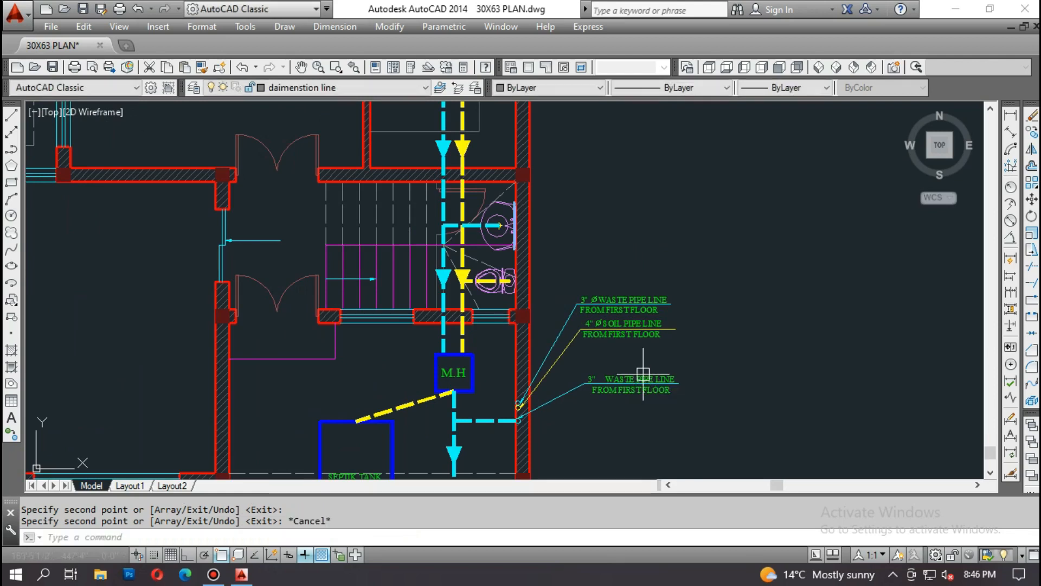
- Draw a straight polyline from the upper waste pipe circle in the outer wall to the midpoint of the manhole's right side
{"action": "scroll", "coordinate": [643, 375], "scroll_direction": "up", "scroll_amount": 4}
{"action": "middle_click_drag", "start_coordinate": [685, 421], "coordinate": [609, 318]}
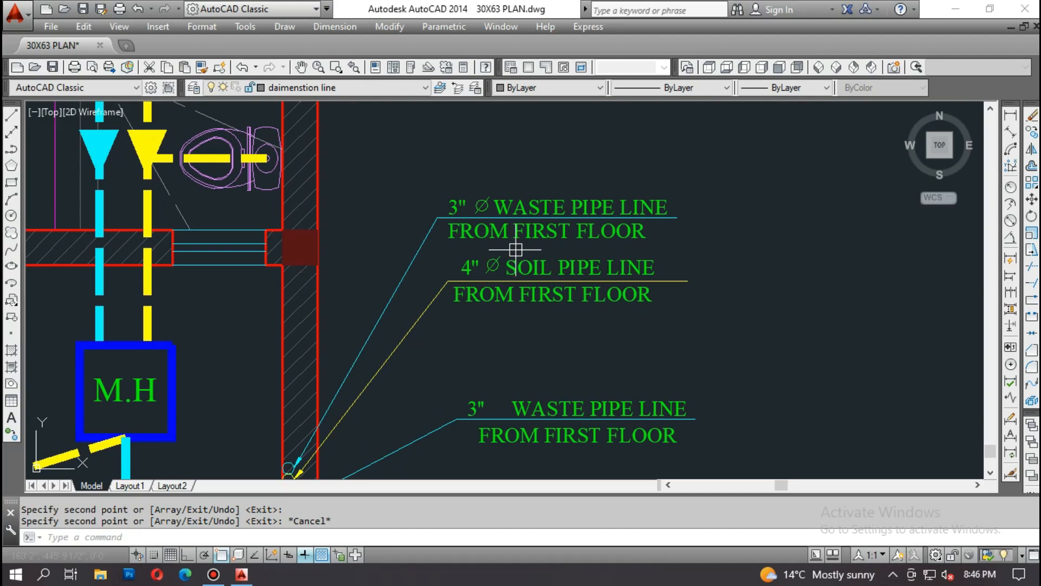
{"action": "scroll", "coordinate": [538, 250], "scroll_direction": "down", "scroll_amount": 3}
{"action": "scroll", "coordinate": [548, 284], "scroll_direction": "up", "scroll_amount": 3}
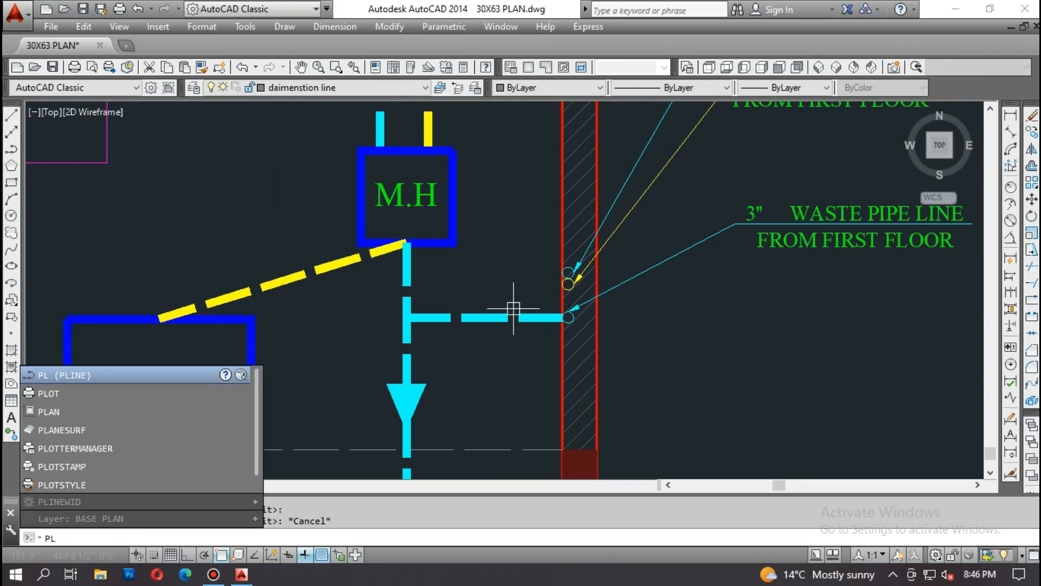
{"action": "key", "text": "Return"}
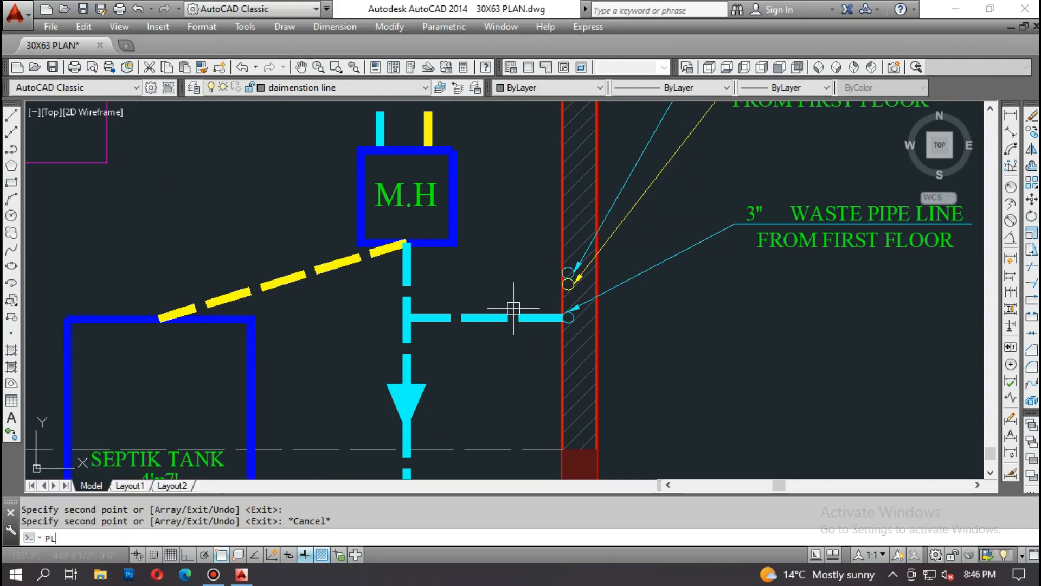
{"action": "scroll", "coordinate": [528, 284], "scroll_direction": "up", "scroll_amount": 2}
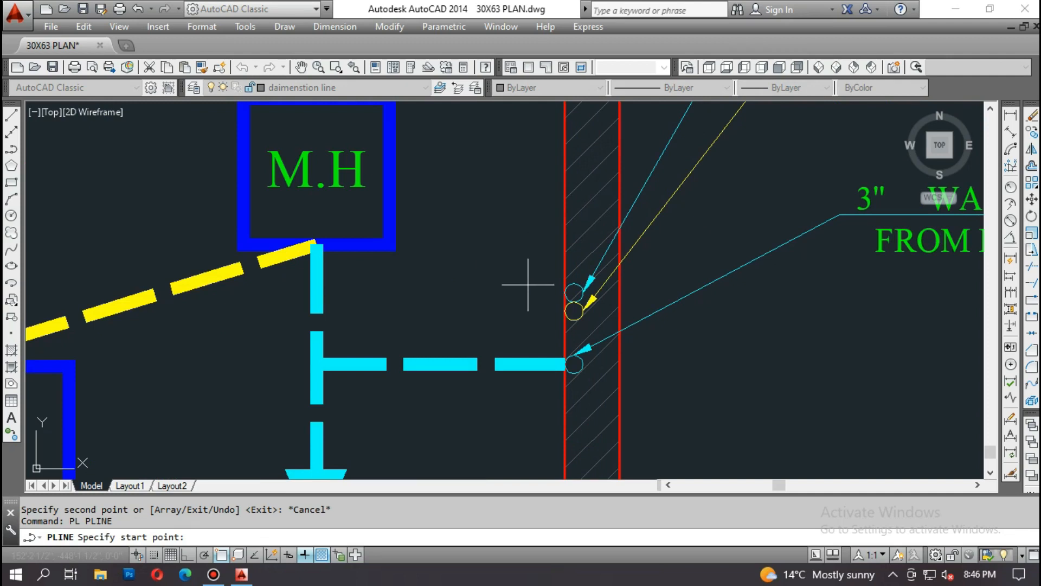
{"action": "left_click", "coordinate": [573, 292]}
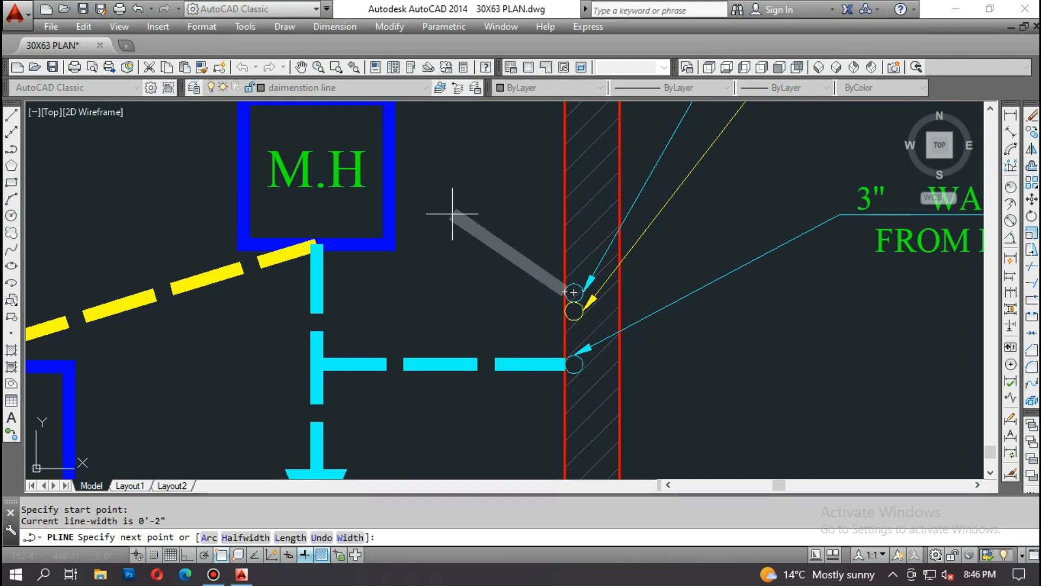
{"action": "left_click", "coordinate": [393, 173]}
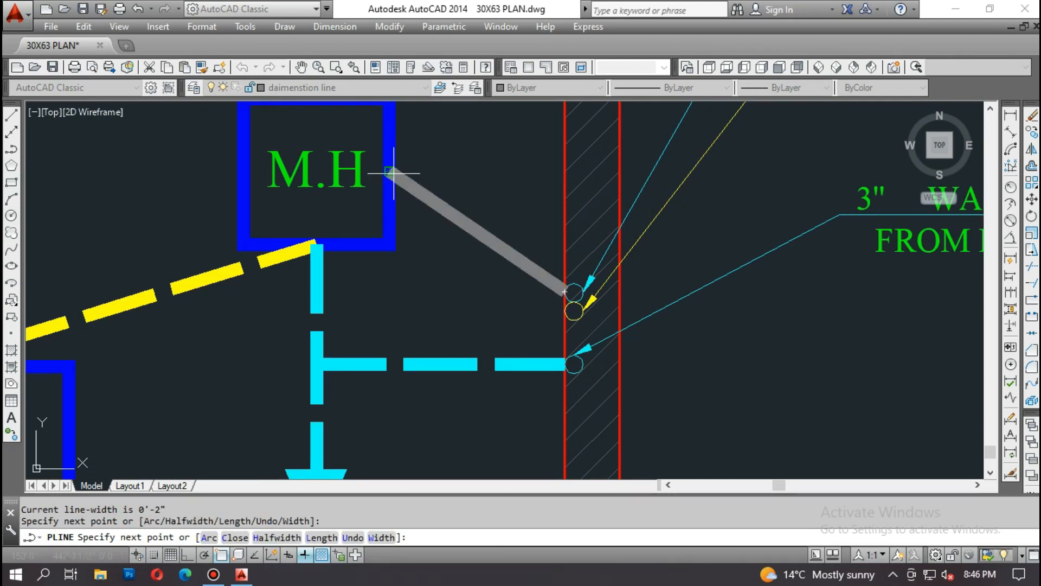
{"action": "scroll", "coordinate": [393, 172], "scroll_direction": "down", "scroll_amount": 2}
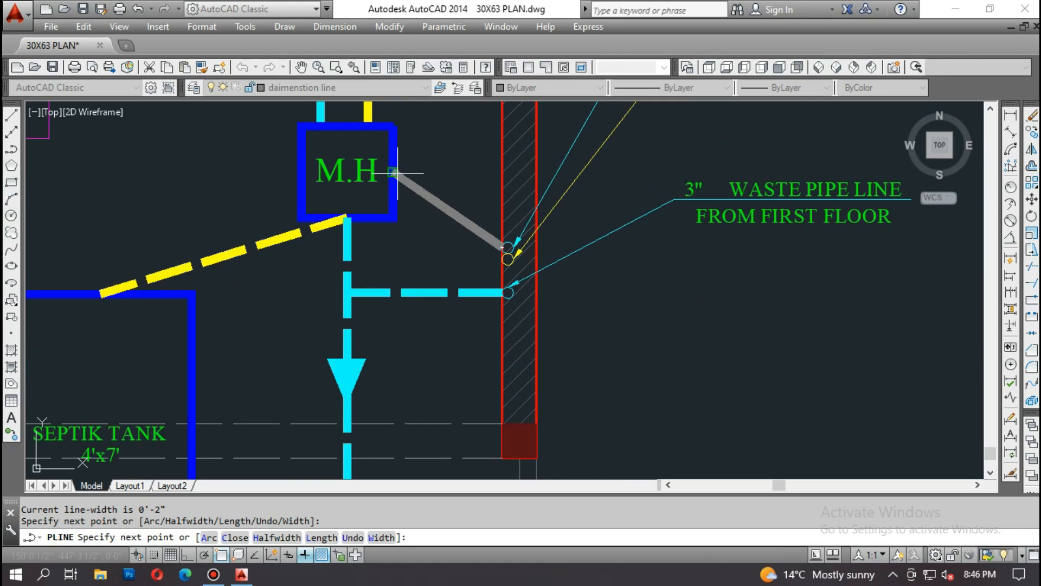
{"action": "scroll", "coordinate": [525, 210], "scroll_direction": "down", "scroll_amount": 4}
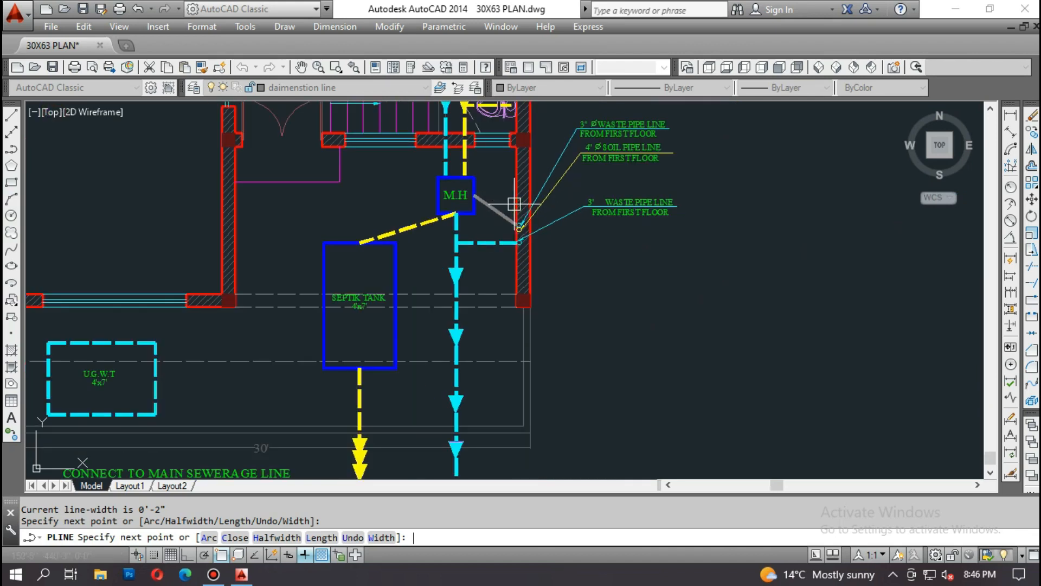
{"action": "key", "text": "Return"}
- Draw a second straight polyline from the soil pipe circle to the manhole's right side, just below the waste polyline
{"action": "key", "text": "Return"}
{"action": "scroll", "coordinate": [495, 229], "scroll_direction": "up", "scroll_amount": 2}
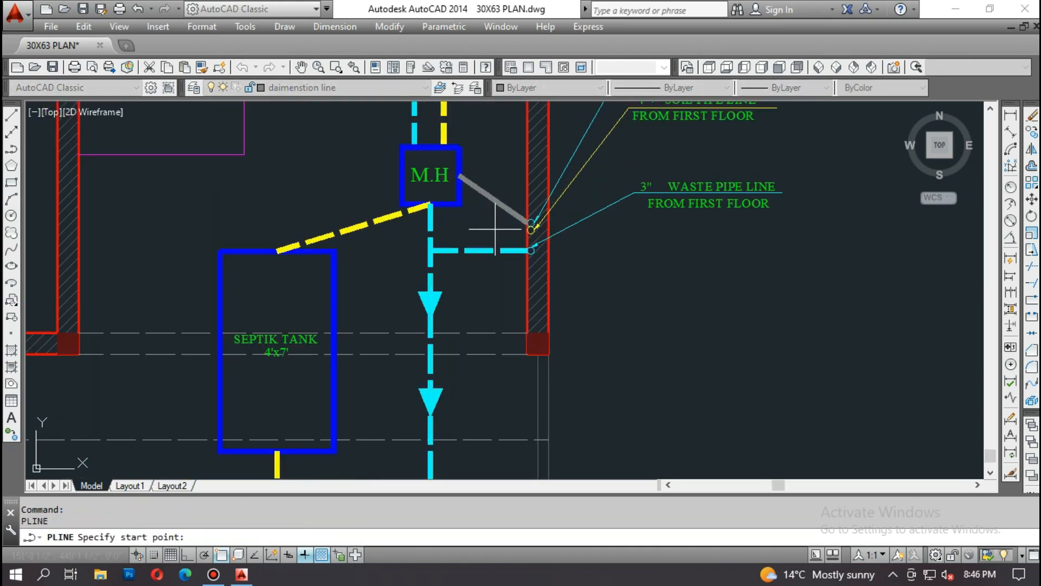
{"action": "scroll", "coordinate": [516, 228], "scroll_direction": "up", "scroll_amount": 2}
{"action": "left_click", "coordinate": [536, 223]}
{"action": "scroll", "coordinate": [535, 239], "scroll_direction": "down", "scroll_amount": 4}
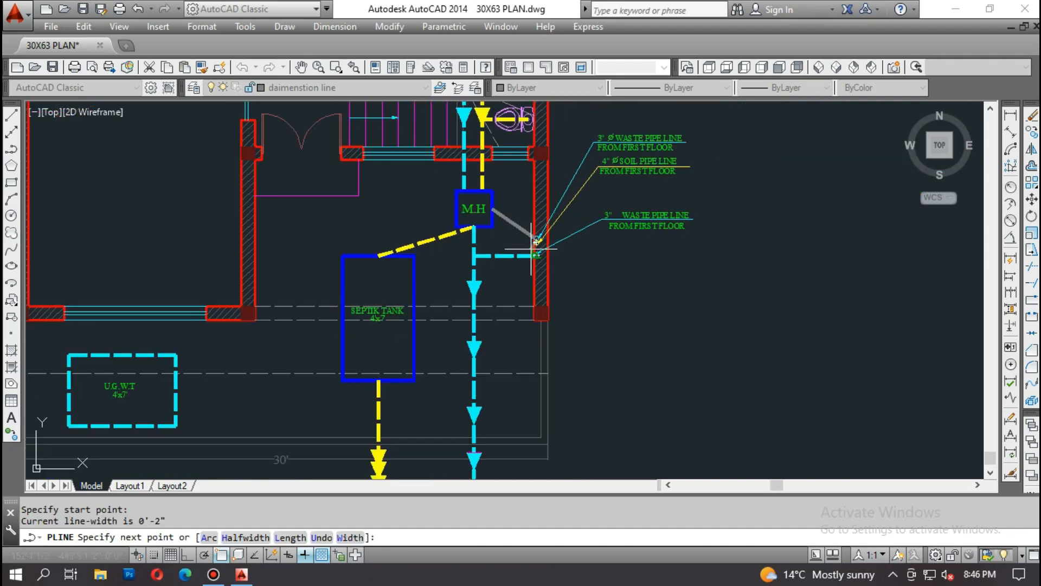
{"action": "scroll", "coordinate": [529, 255], "scroll_direction": "up", "scroll_amount": 2}
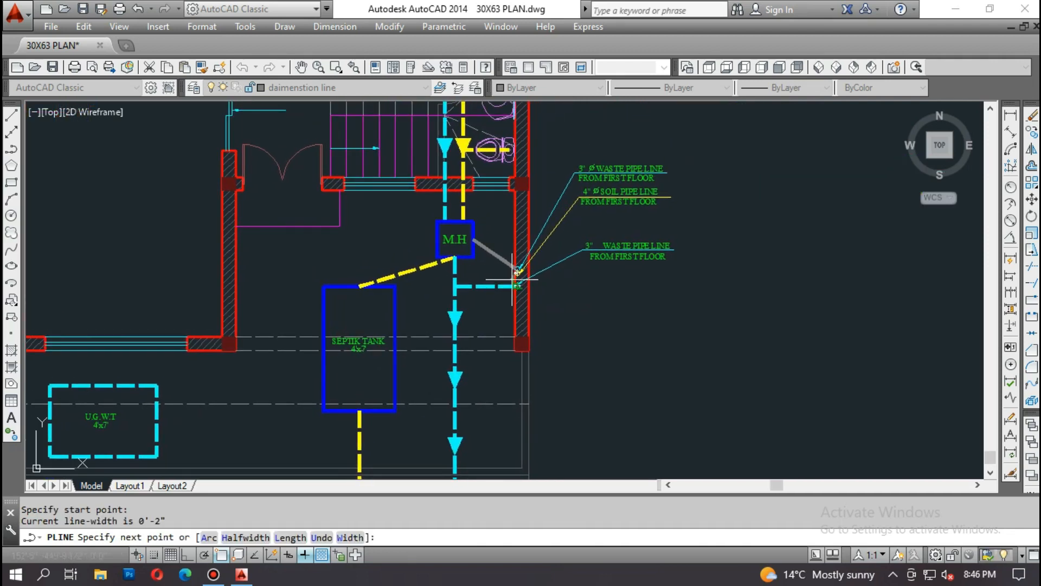
{"action": "scroll", "coordinate": [512, 281], "scroll_direction": "up", "scroll_amount": 1}
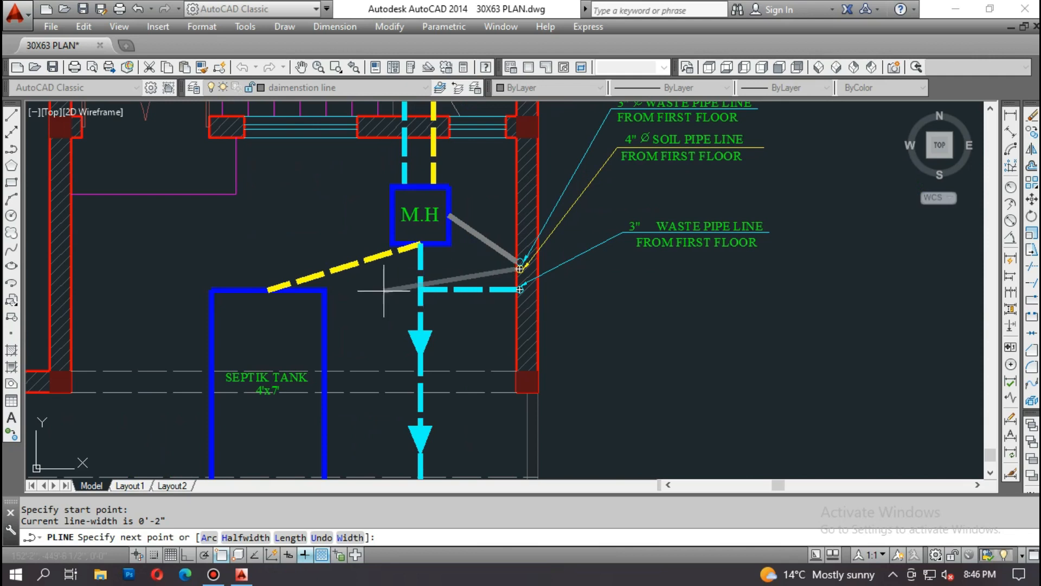
{"action": "left_click", "coordinate": [449, 232]}
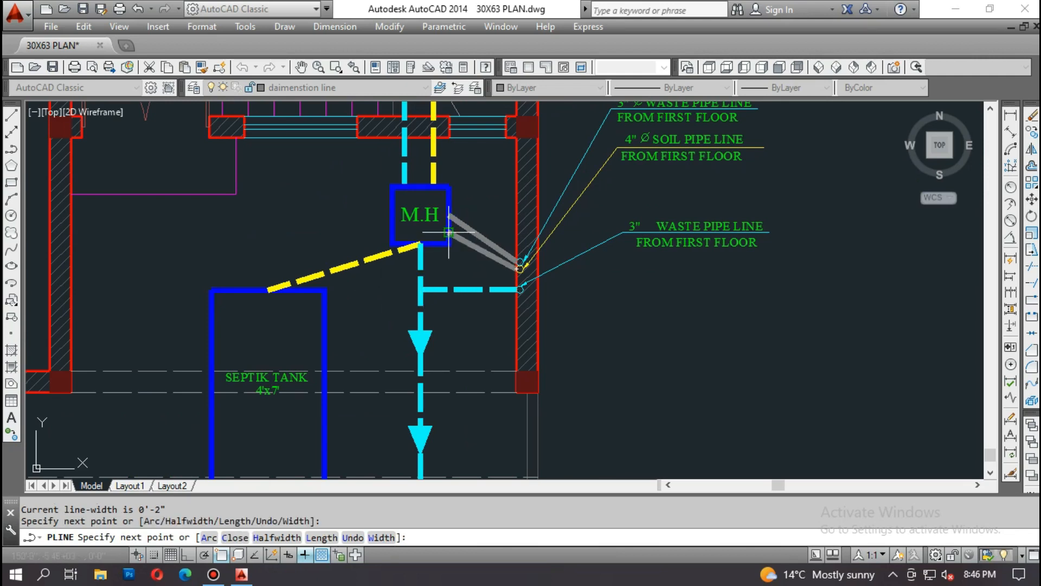
{"action": "scroll", "coordinate": [449, 233], "scroll_direction": "down", "scroll_amount": 2}
{"action": "key", "text": "Escape"}
{"action": "key", "text": "Escape"}
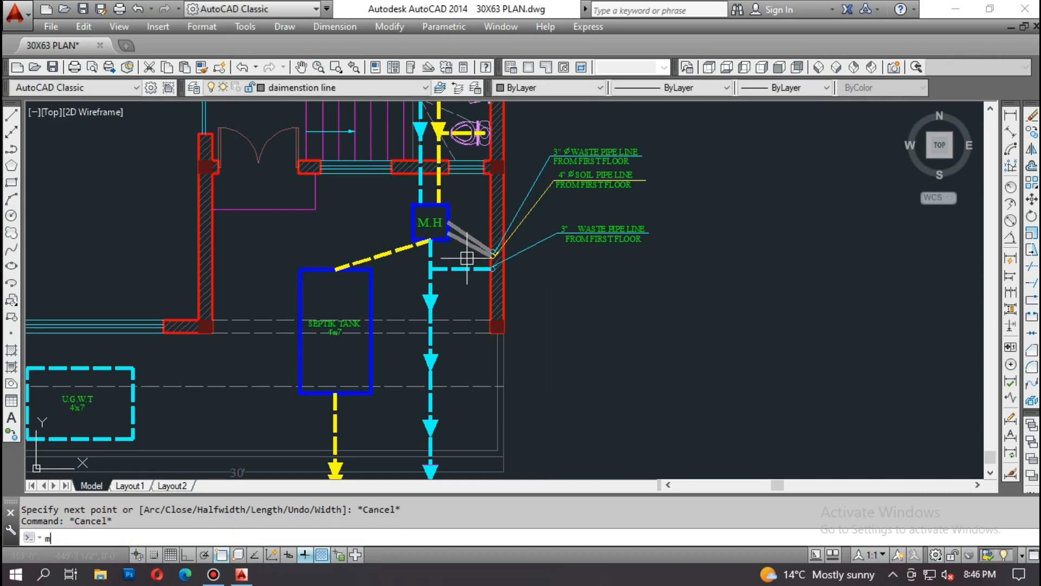
- Match the new soil polyline to the properties of the yellow dashed line between the manhole and the septic tank
{"action": "type", "text": "MA"}
{"action": "key", "text": "Return"}
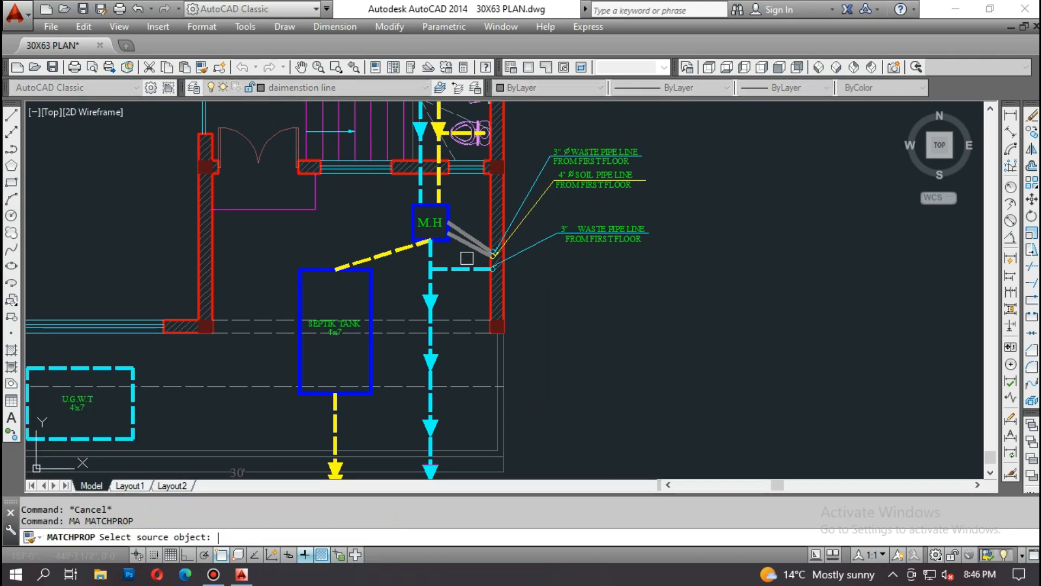
{"action": "left_click", "coordinate": [368, 250]}
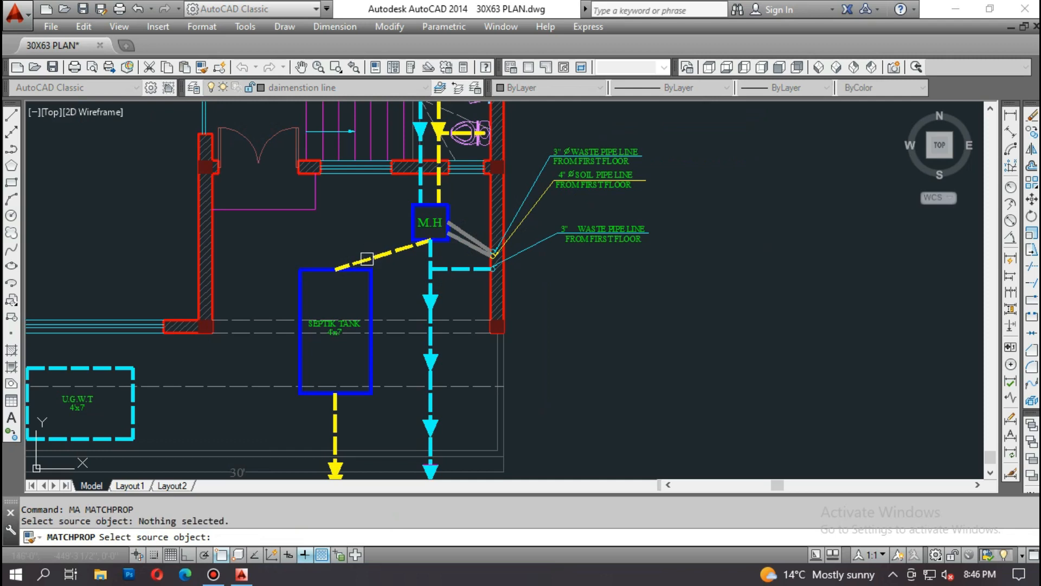
{"action": "left_click", "coordinate": [367, 259]}
{"action": "scroll", "coordinate": [460, 245], "scroll_direction": "up", "scroll_amount": 4}
{"action": "key", "text": "Return"}
- Match the new waste polyline to the properties of the cyan dashed line running down from the manhole
{"action": "key", "text": "Return"}
{"action": "left_click", "coordinate": [387, 283]}
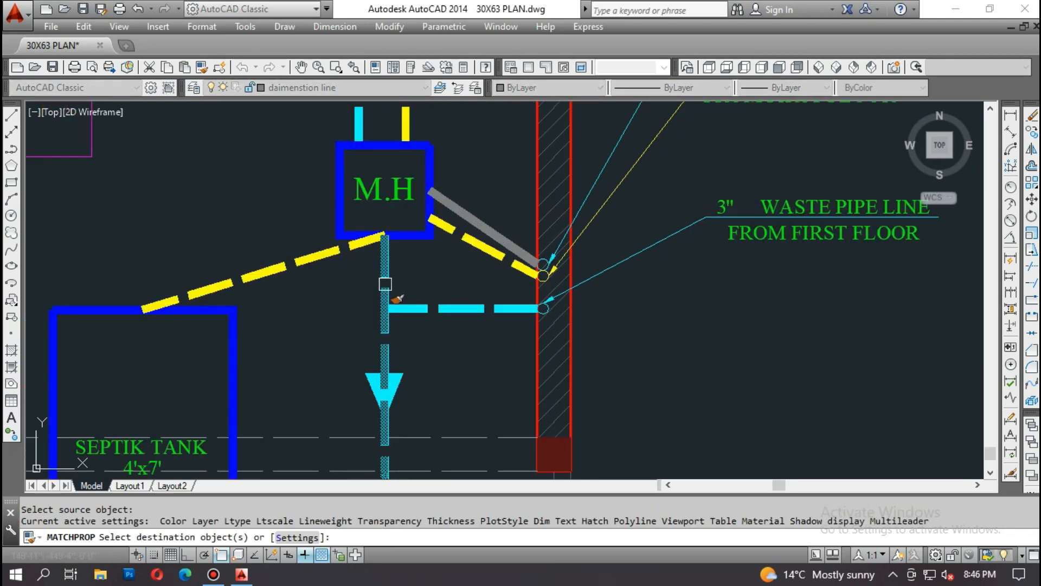
{"action": "left_click", "coordinate": [462, 214]}
{"action": "scroll", "coordinate": [444, 304], "scroll_direction": "down", "scroll_amount": 4}
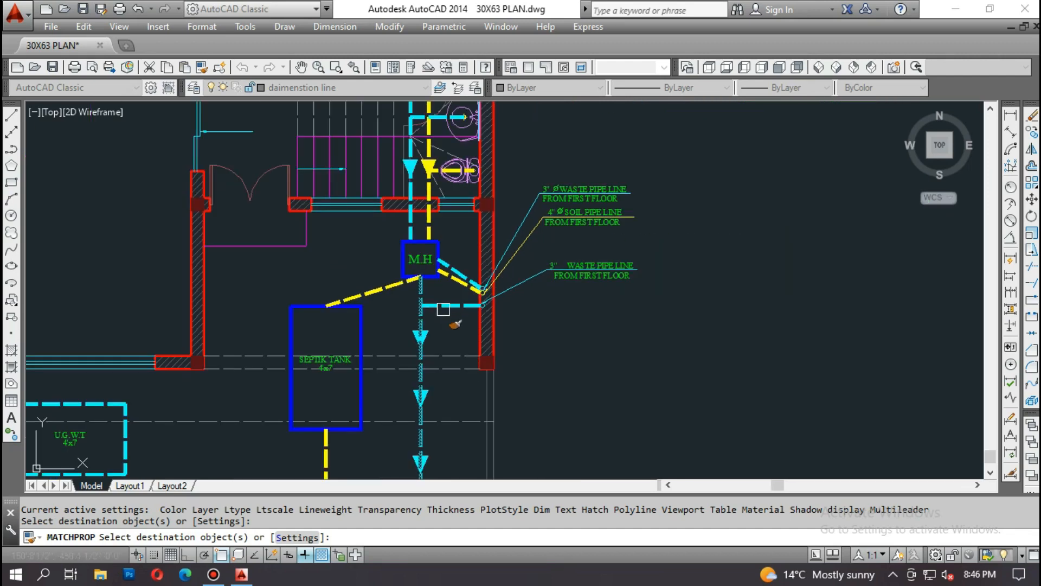
{"action": "key", "text": "Escape"}
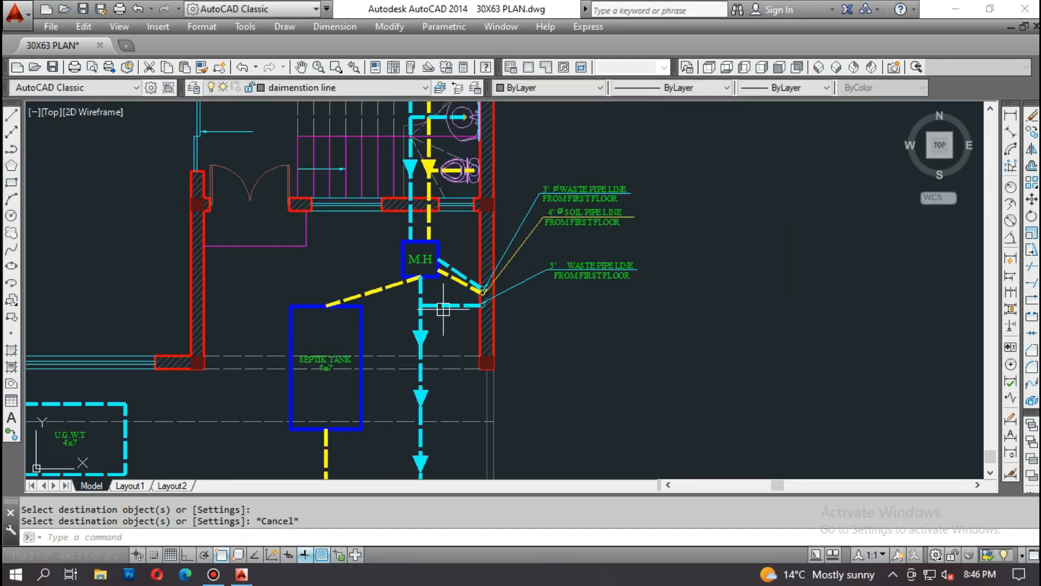
- Examine the pipe runs from the outer wall circles through the manhole and septic tank to the main sewerage and water lines
{"action": "scroll", "coordinate": [444, 309], "scroll_direction": "up", "scroll_amount": 4}
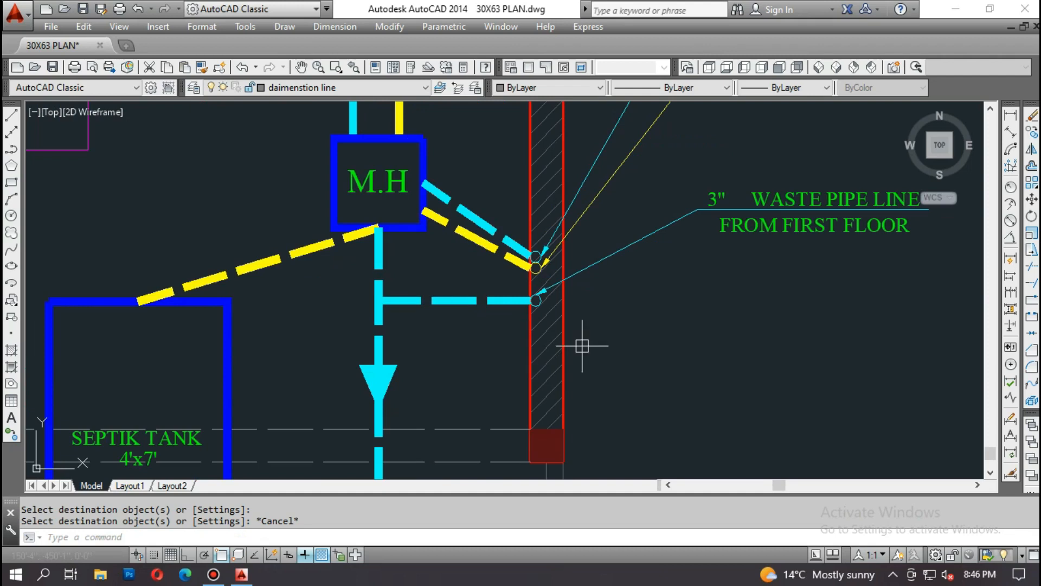
{"action": "scroll", "coordinate": [399, 198], "scroll_direction": "down", "scroll_amount": 4}
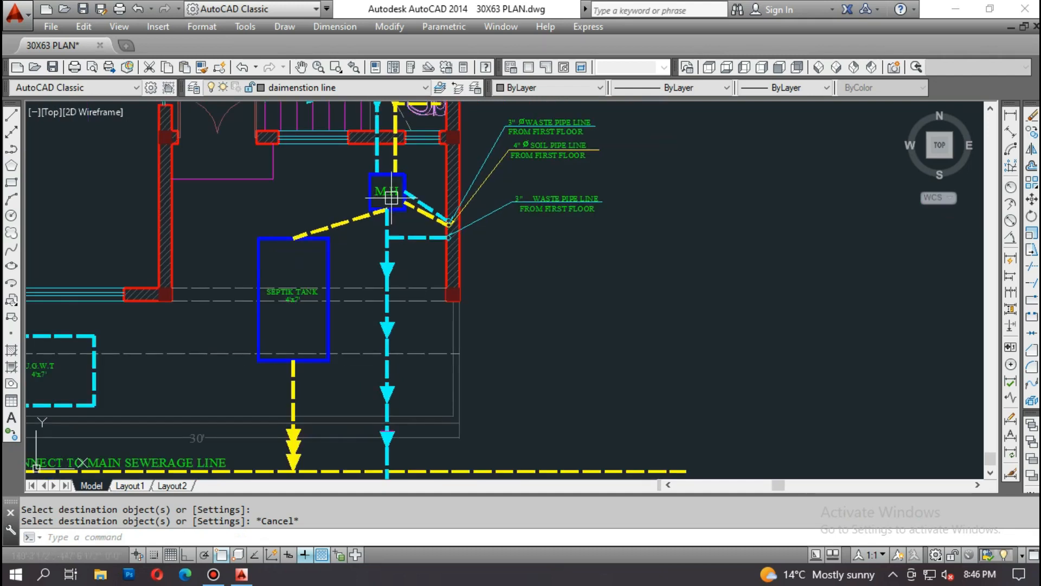
{"action": "scroll", "coordinate": [424, 218], "scroll_direction": "up", "scroll_amount": 2}
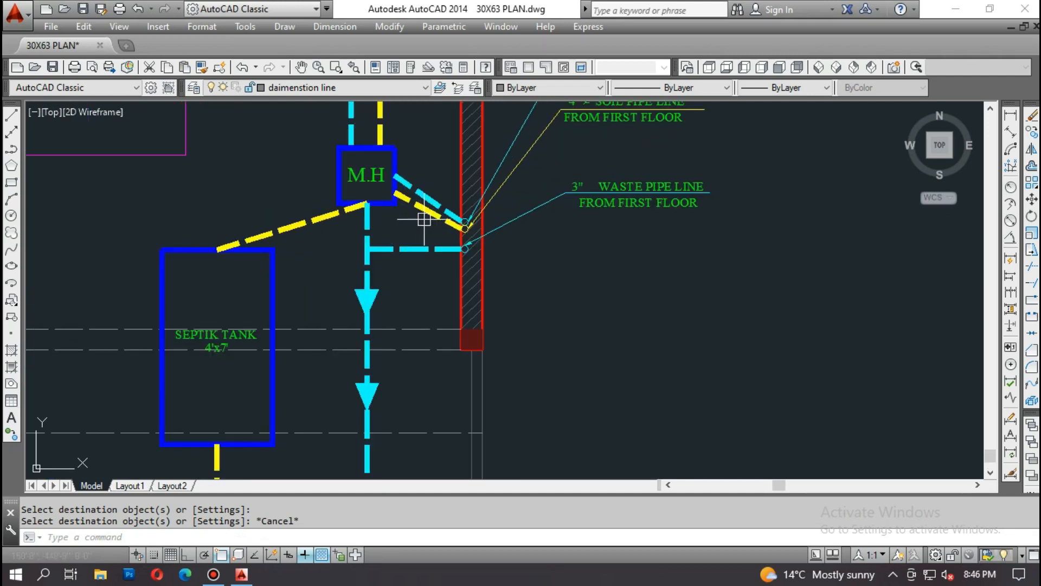
{"action": "scroll", "coordinate": [420, 220], "scroll_direction": "down", "scroll_amount": 3}
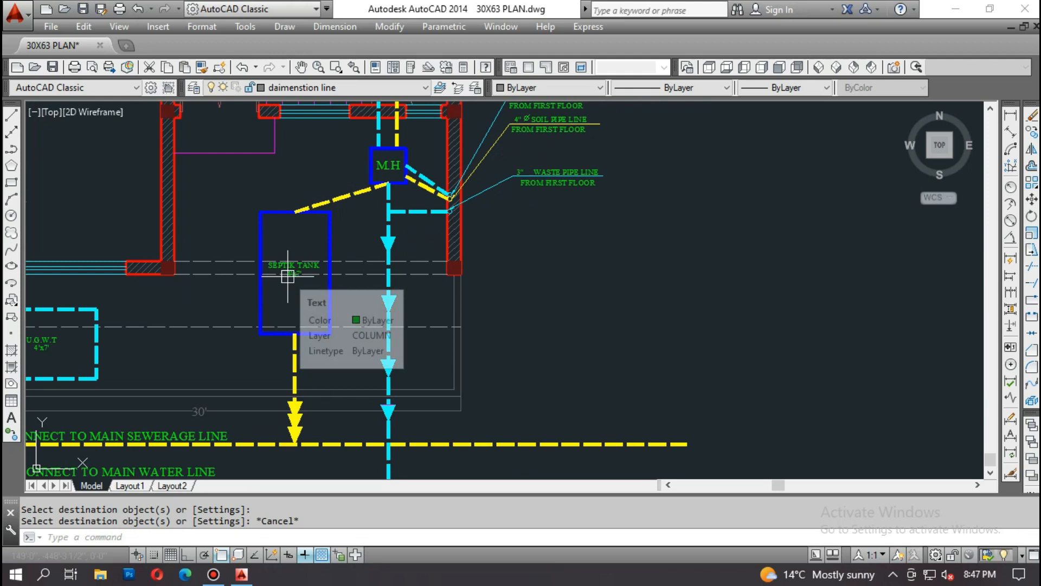
{"action": "middle_click_drag", "start_coordinate": [277, 444], "coordinate": [376, 402]}
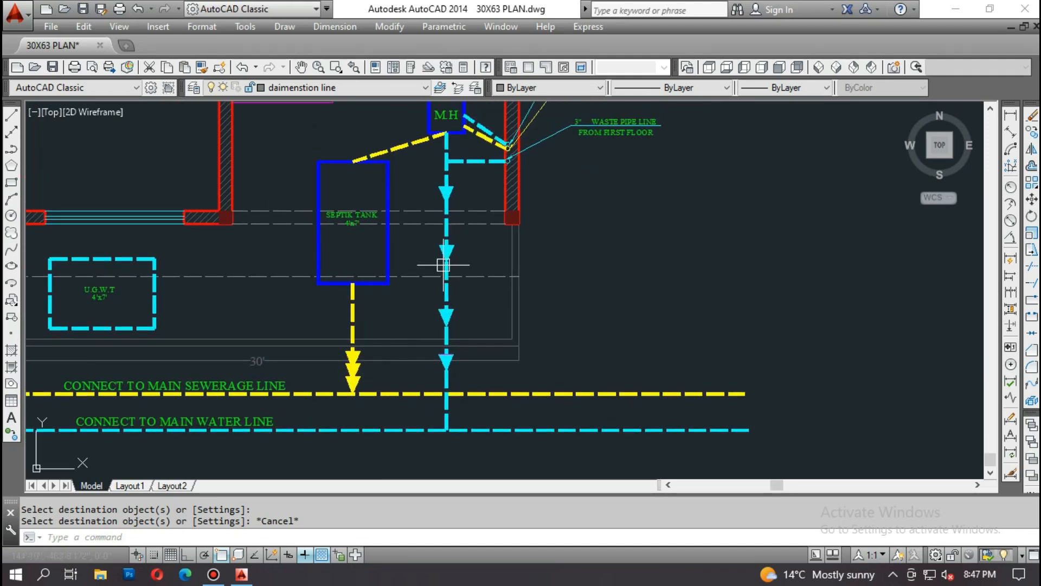
{"action": "middle_click_drag", "start_coordinate": [443, 168], "coordinate": [446, 258]}
{"action": "scroll", "coordinate": [488, 212], "scroll_direction": "up", "scroll_amount": 2}
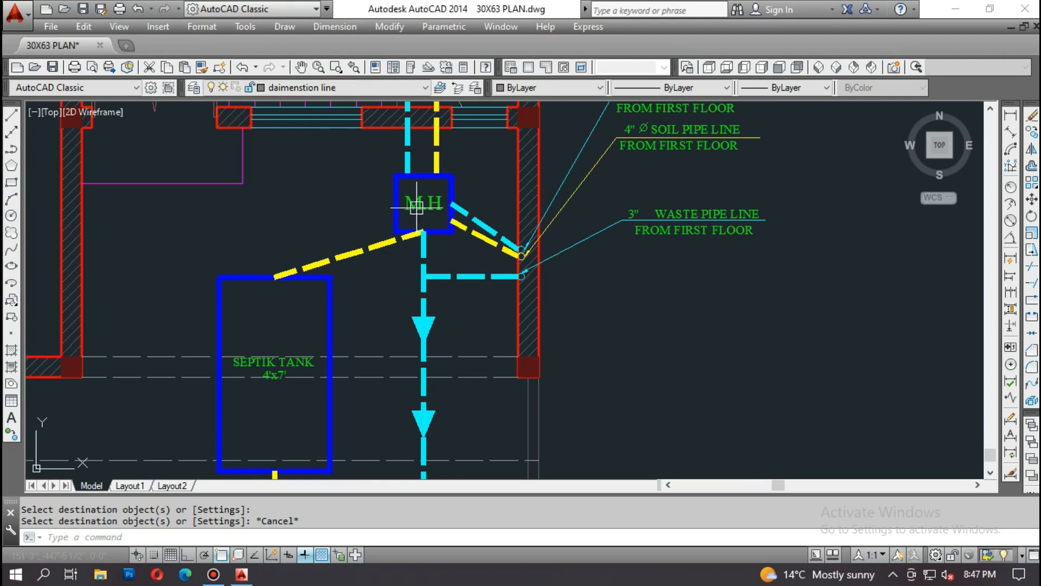
- Examine the waste and soil pipe runs on the ground floor and first floor plumbing plans
{"action": "scroll", "coordinate": [422, 202], "scroll_direction": "down", "scroll_amount": 4}
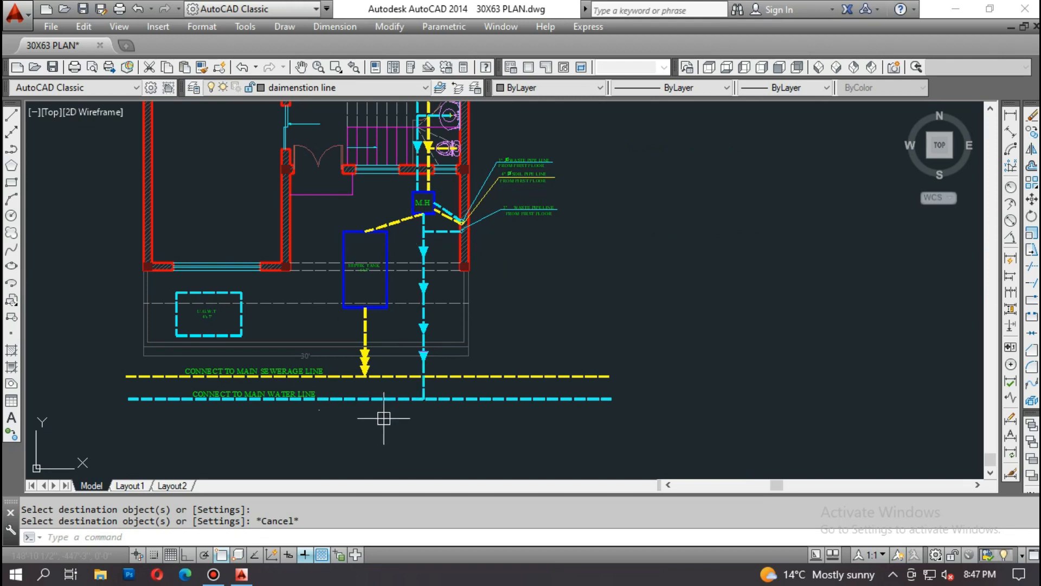
{"action": "middle_click_drag", "start_coordinate": [464, 274], "coordinate": [467, 367]}
{"action": "middle_click_drag", "start_coordinate": [485, 295], "coordinate": [488, 350]}
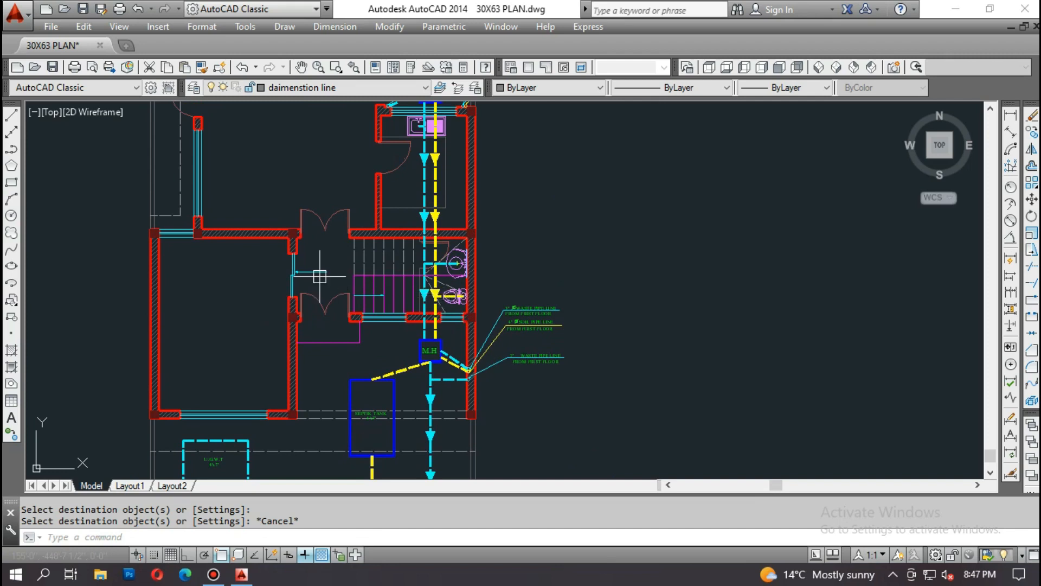
{"action": "scroll", "coordinate": [314, 281], "scroll_direction": "down", "scroll_amount": 2}
{"action": "middle_click_drag", "start_coordinate": [727, 335], "coordinate": [527, 309]}
{"action": "middle_click_drag", "start_coordinate": [595, 313], "coordinate": [464, 329]}
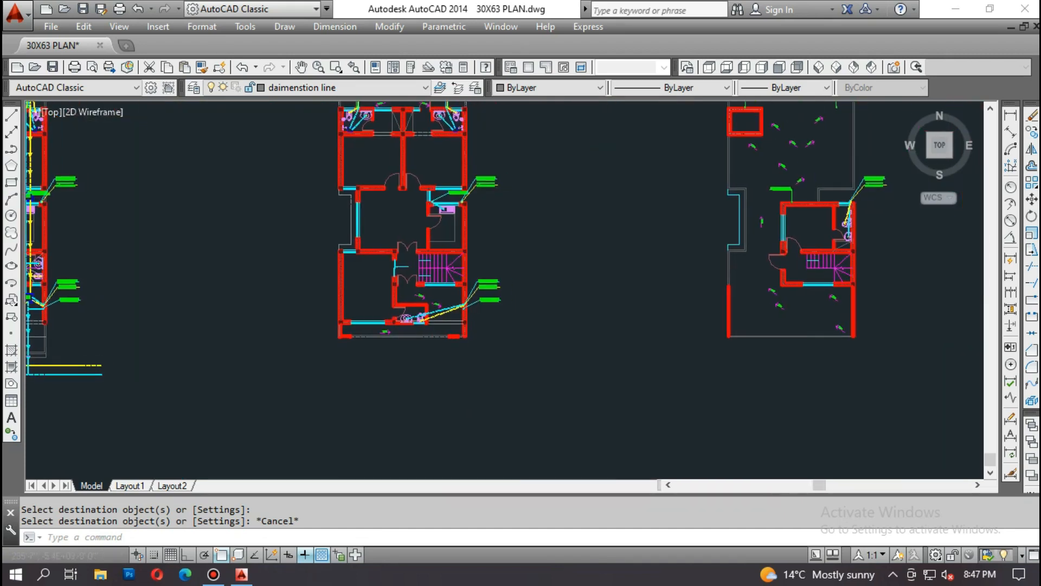
{"action": "scroll", "coordinate": [420, 319], "scroll_direction": "up", "scroll_amount": 7}
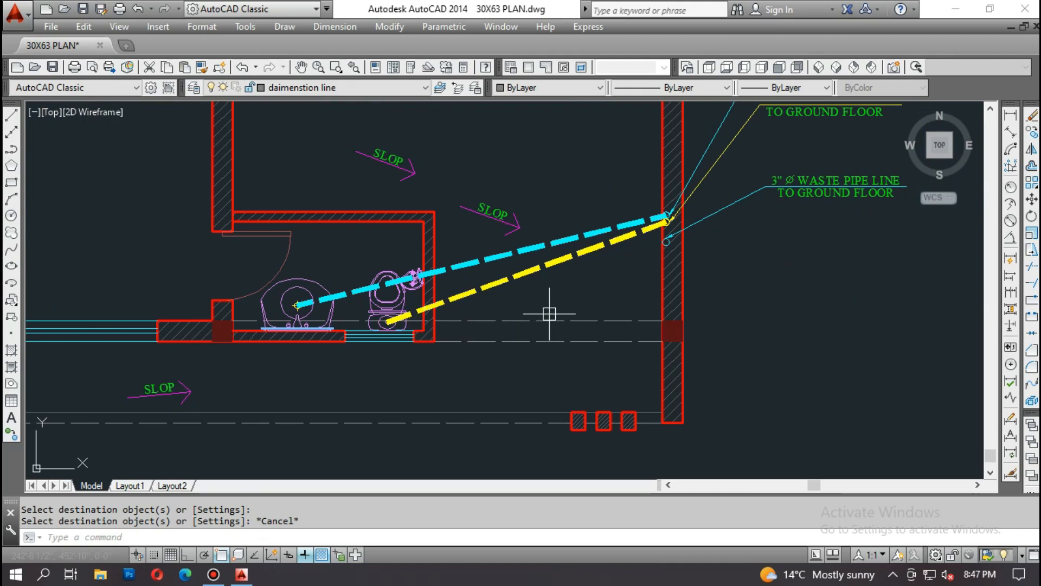
{"action": "scroll", "coordinate": [562, 314], "scroll_direction": "down", "scroll_amount": 4}
{"action": "scroll", "coordinate": [565, 315], "scroll_direction": "up", "scroll_amount": 3}
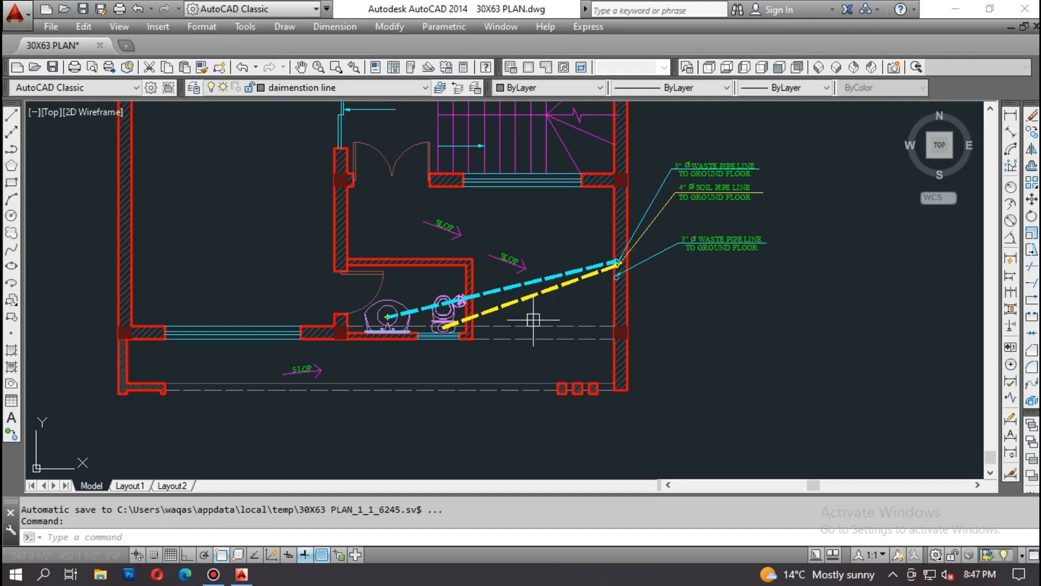
{"action": "scroll", "coordinate": [418, 320], "scroll_direction": "down", "scroll_amount": 5}
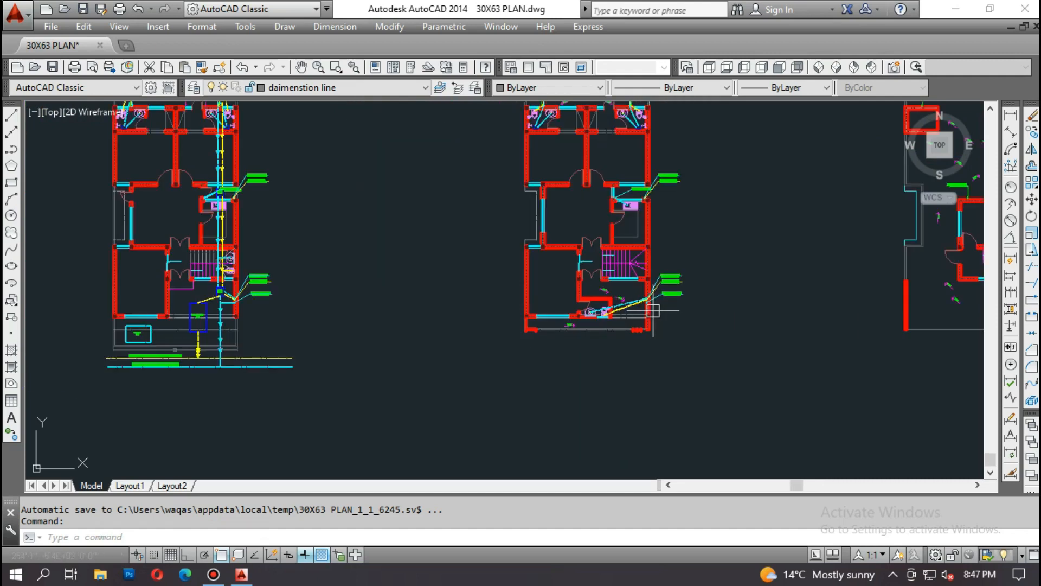
{"action": "scroll", "coordinate": [330, 273], "scroll_direction": "up", "scroll_amount": 4}
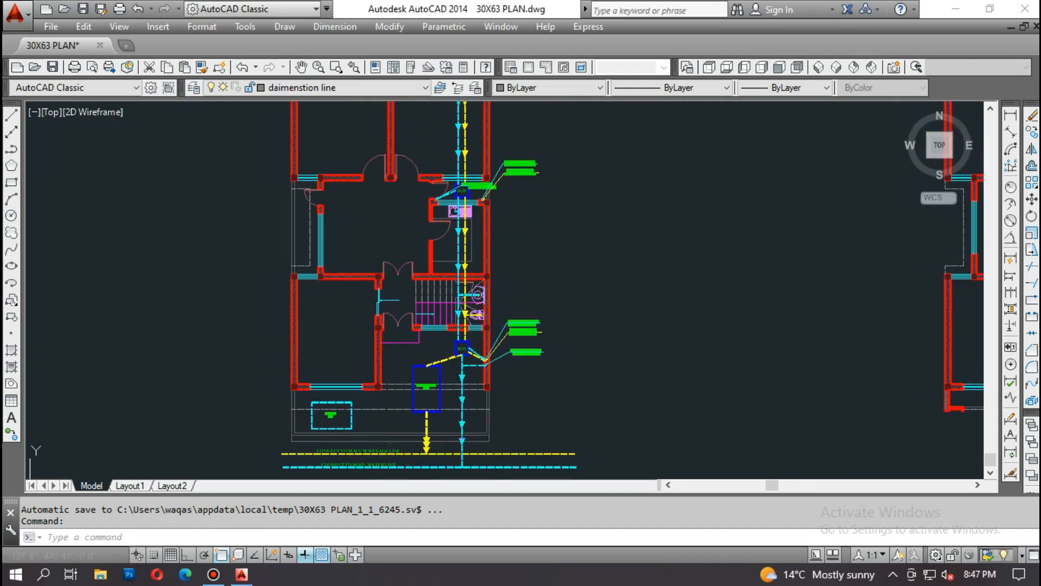
- Examine the electrical plans, including the light and fan layout around the first floor powder room and terrace
{"action": "scroll", "coordinate": [418, 298], "scroll_direction": "down", "scroll_amount": 8}
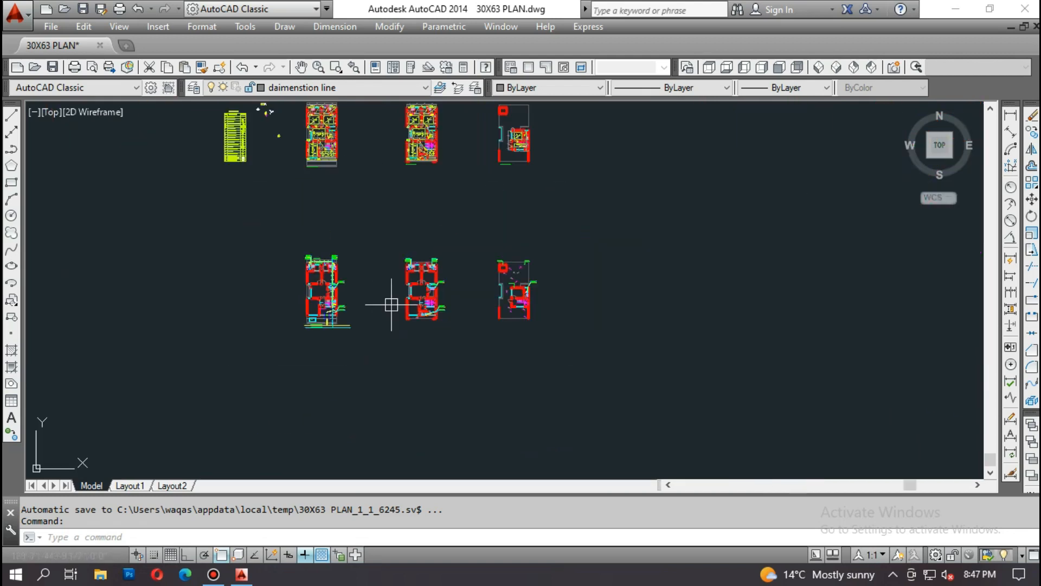
{"action": "scroll", "coordinate": [326, 176], "scroll_direction": "up", "scroll_amount": 8}
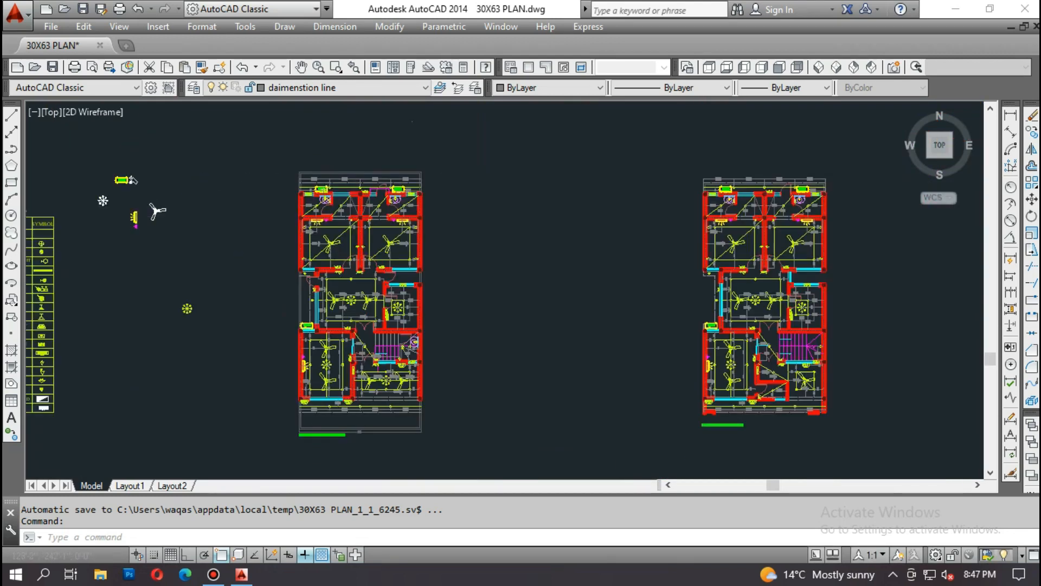
{"action": "middle_click_drag", "start_coordinate": [437, 435], "coordinate": [288, 240]}
{"action": "middle_click_drag", "start_coordinate": [937, 323], "coordinate": [493, 302]}
{"action": "scroll", "coordinate": [495, 298], "scroll_direction": "up", "scroll_amount": 2}
{"action": "scroll", "coordinate": [492, 298], "scroll_direction": "up", "scroll_amount": 4}
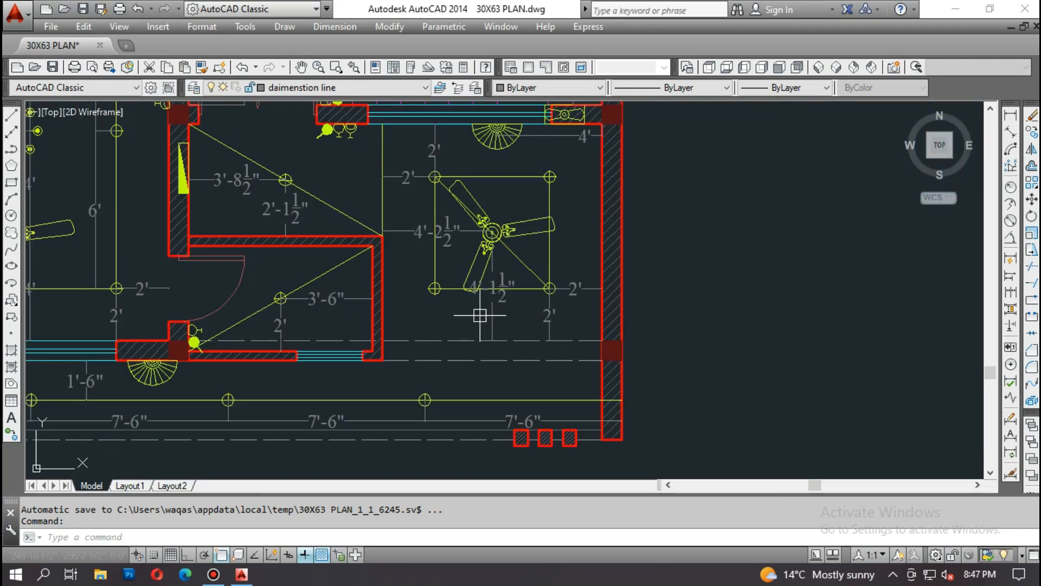
{"action": "scroll", "coordinate": [542, 271], "scroll_direction": "down", "scroll_amount": 5}
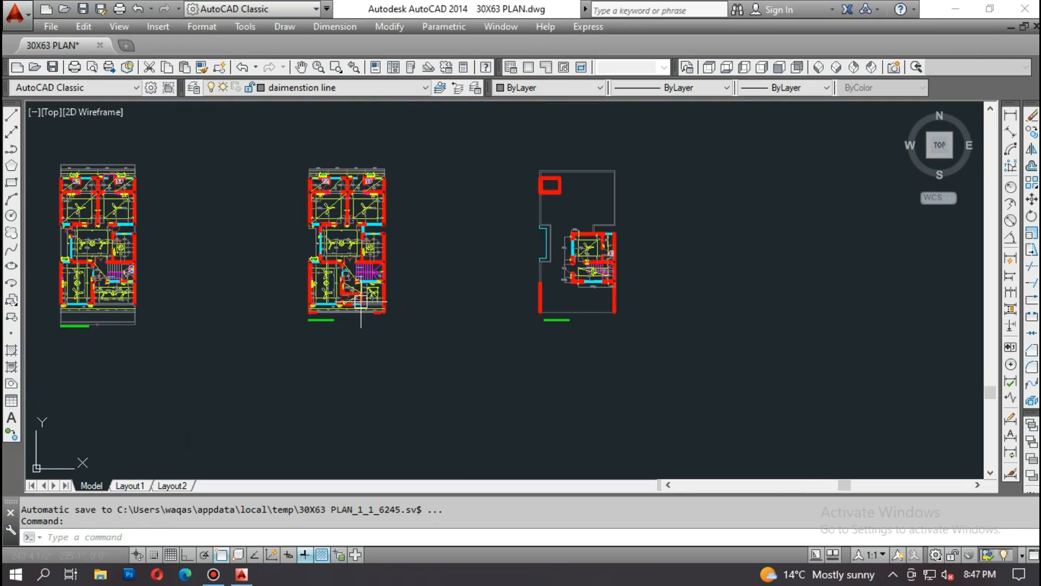
{"action": "scroll", "coordinate": [590, 266], "scroll_direction": "up", "scroll_amount": 1}
- Examine the dimensioned first floor working plan and the furnished first floor plan
{"action": "scroll", "coordinate": [590, 267], "scroll_direction": "down", "scroll_amount": 4}
{"action": "middle_click_drag", "start_coordinate": [463, 399], "coordinate": [477, 130]}
{"action": "middle_click_drag", "start_coordinate": [408, 413], "coordinate": [435, 286]}
{"action": "scroll", "coordinate": [414, 358], "scroll_direction": "up", "scroll_amount": 4}
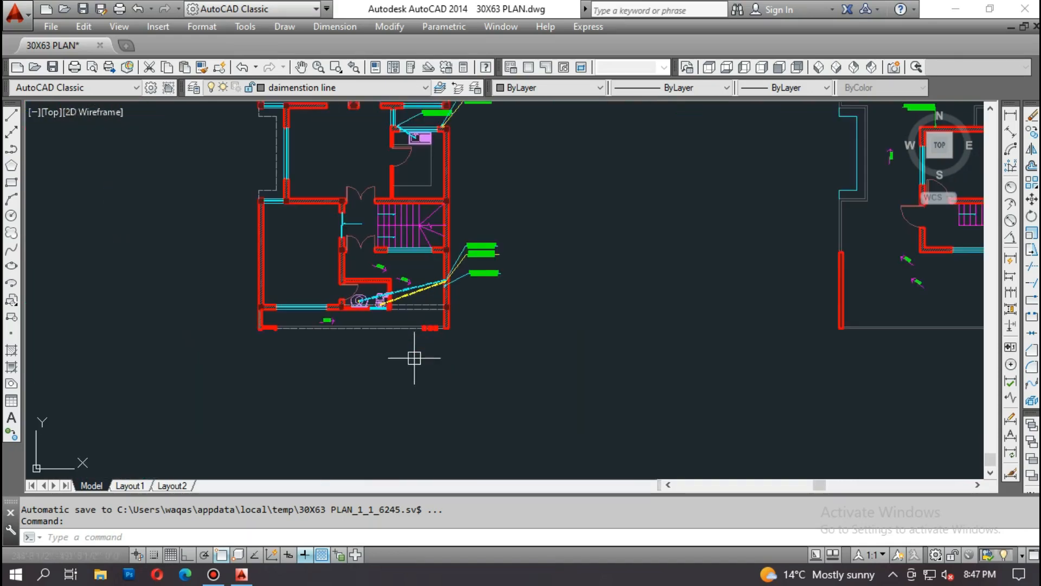
{"action": "scroll", "coordinate": [425, 239], "scroll_direction": "down", "scroll_amount": 4}
{"action": "middle_click_drag", "start_coordinate": [425, 239], "coordinate": [434, 342]}
{"action": "scroll", "coordinate": [414, 275], "scroll_direction": "up", "scroll_amount": 4}
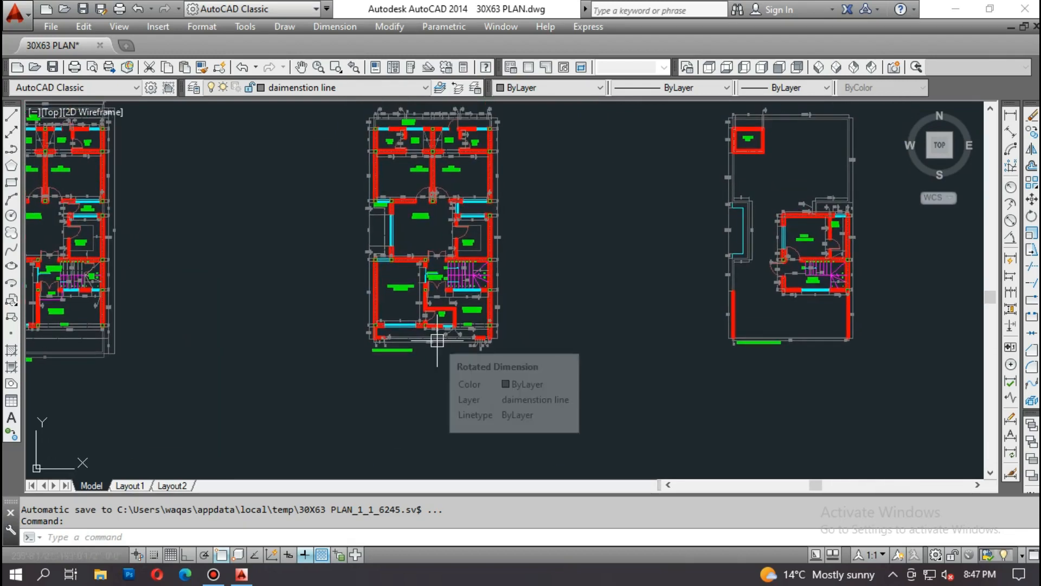
{"action": "scroll", "coordinate": [434, 342], "scroll_direction": "up", "scroll_amount": 5}
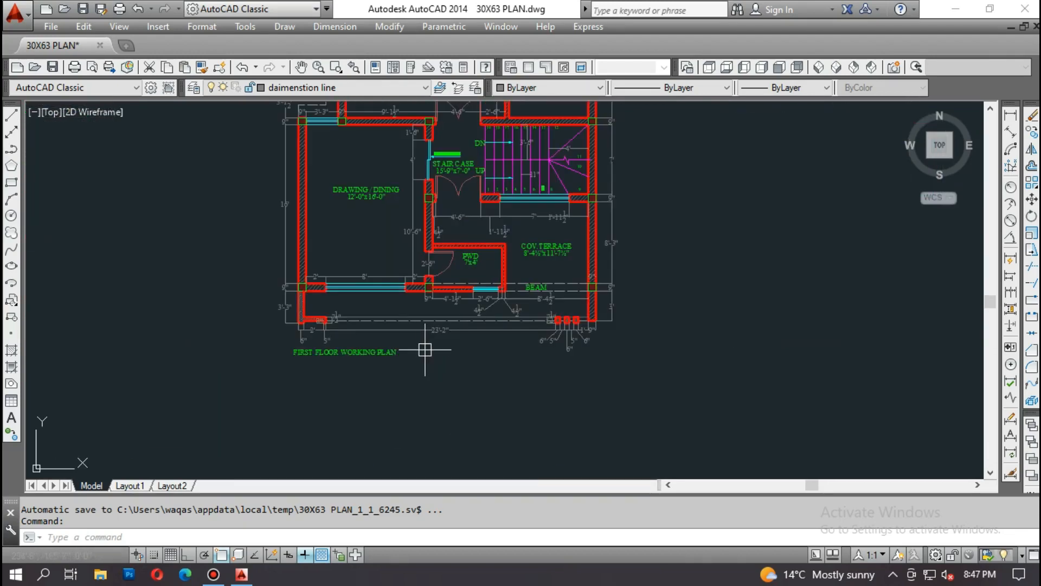
{"action": "scroll", "coordinate": [430, 351], "scroll_direction": "up", "scroll_amount": 5}
{"action": "scroll", "coordinate": [458, 358], "scroll_direction": "down", "scroll_amount": 9}
{"action": "scroll", "coordinate": [458, 358], "scroll_direction": "down", "scroll_amount": 3}
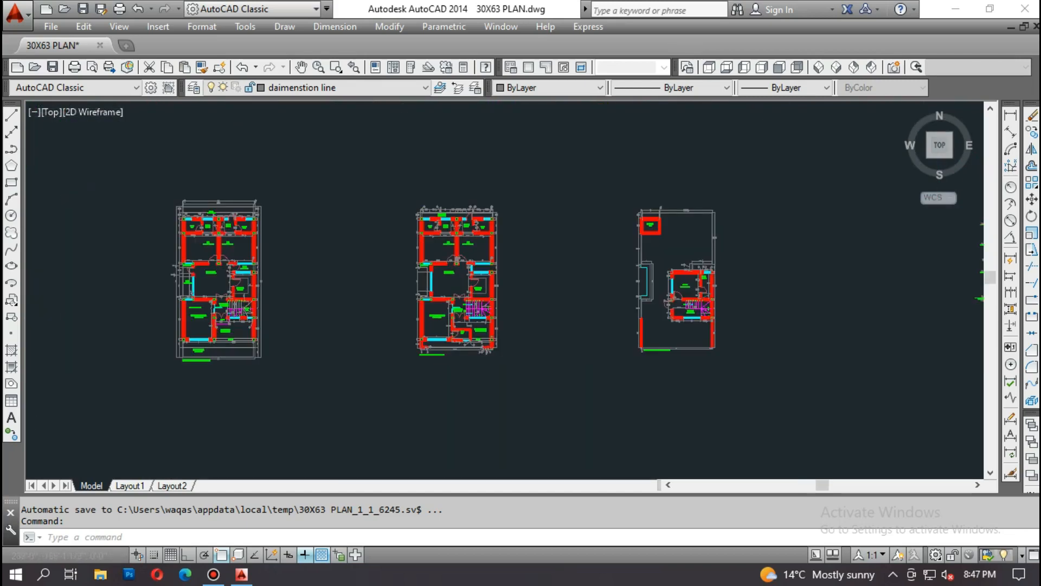
{"action": "scroll", "coordinate": [468, 336], "scroll_direction": "down", "scroll_amount": 2}
{"action": "scroll", "coordinate": [461, 211], "scroll_direction": "up", "scroll_amount": 6}
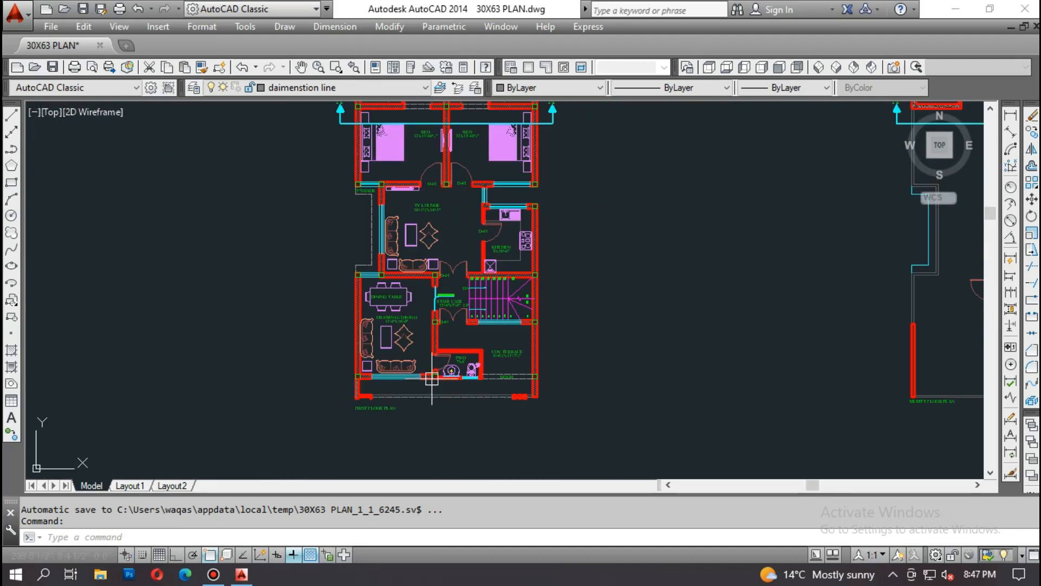
- Examine the center line plan, the foundation plan and the layout plan
{"action": "scroll", "coordinate": [433, 363], "scroll_direction": "down", "scroll_amount": 7}
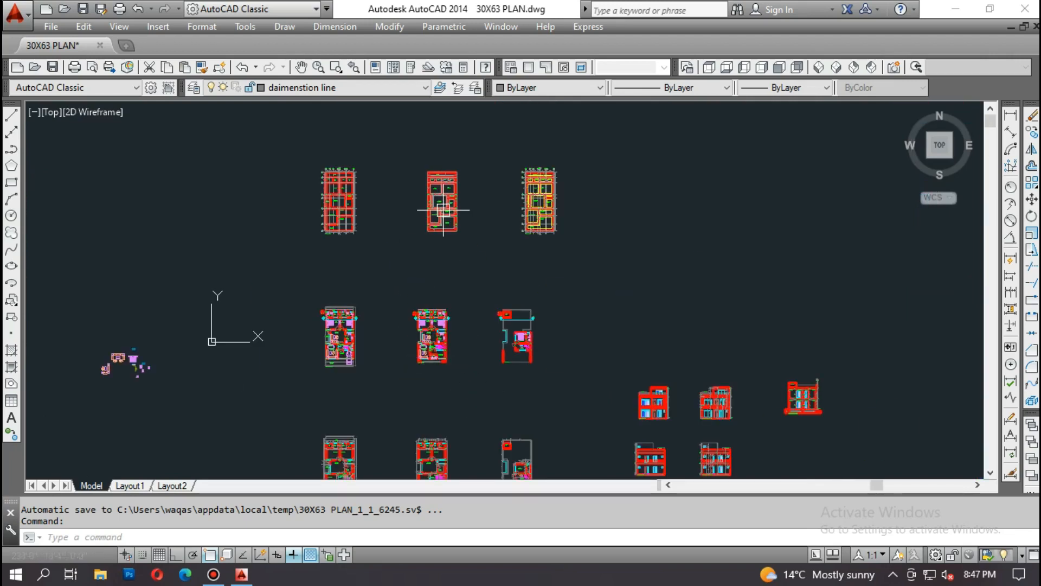
{"action": "scroll", "coordinate": [443, 210], "scroll_direction": "up", "scroll_amount": 3}
{"action": "scroll", "coordinate": [175, 264], "scroll_direction": "up", "scroll_amount": 5}
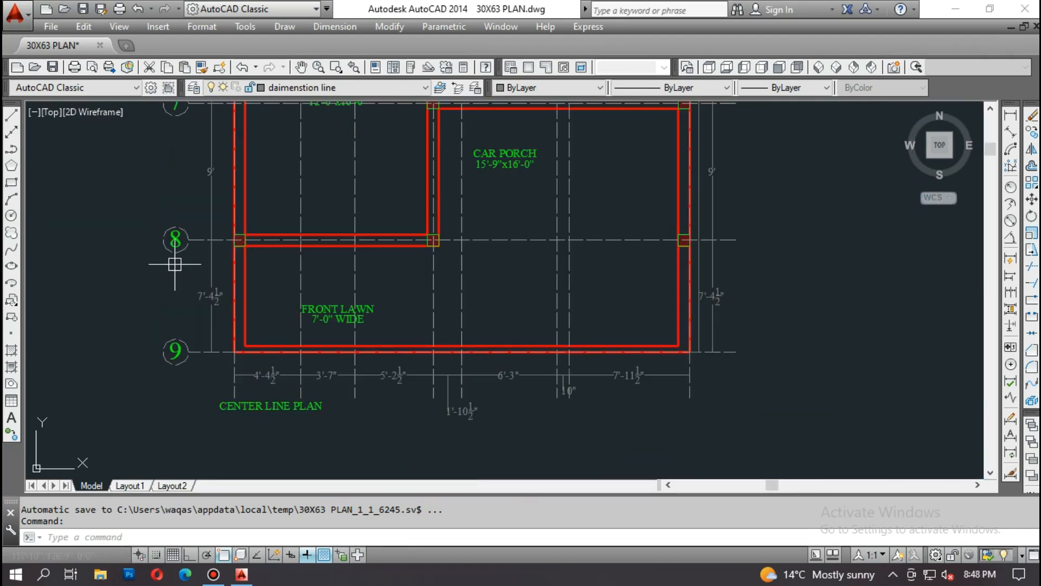
{"action": "scroll", "coordinate": [562, 314], "scroll_direction": "down", "scroll_amount": 5}
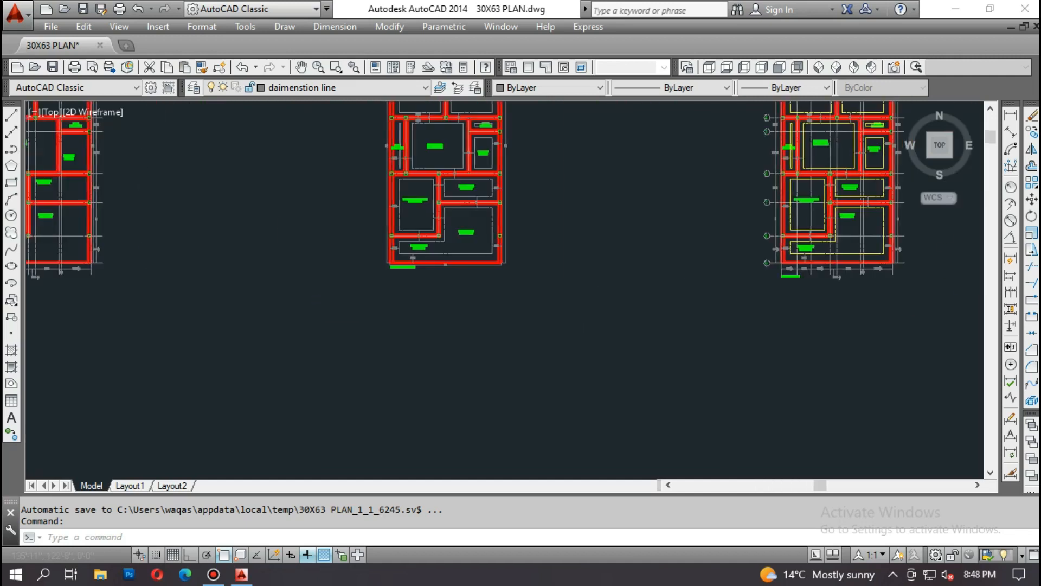
{"action": "scroll", "coordinate": [443, 201], "scroll_direction": "up", "scroll_amount": 6}
{"action": "scroll", "coordinate": [441, 198], "scroll_direction": "down", "scroll_amount": 2}
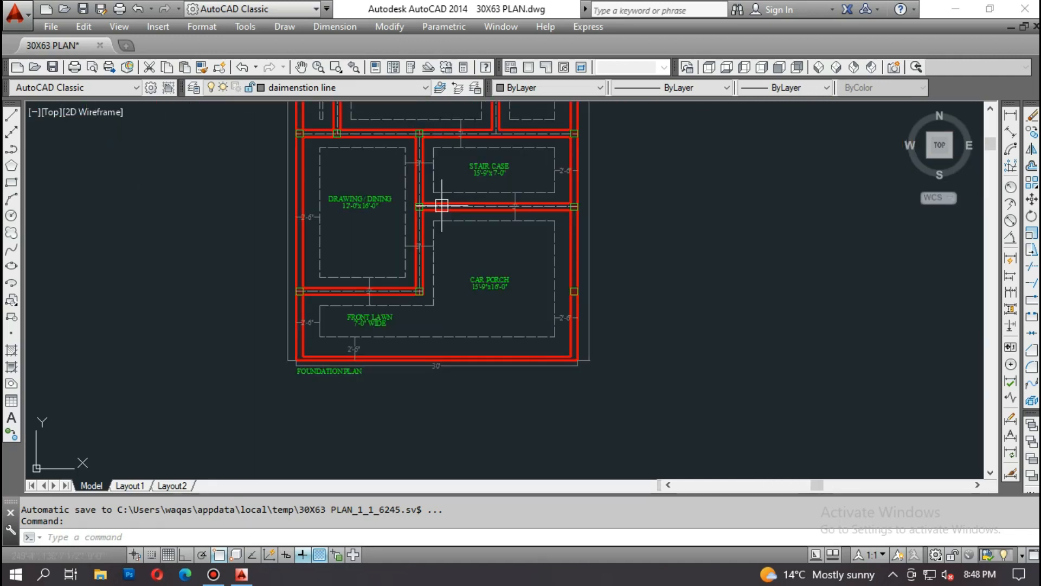
{"action": "scroll", "coordinate": [332, 260], "scroll_direction": "down", "scroll_amount": 4}
{"action": "scroll", "coordinate": [596, 299], "scroll_direction": "up", "scroll_amount": 4}
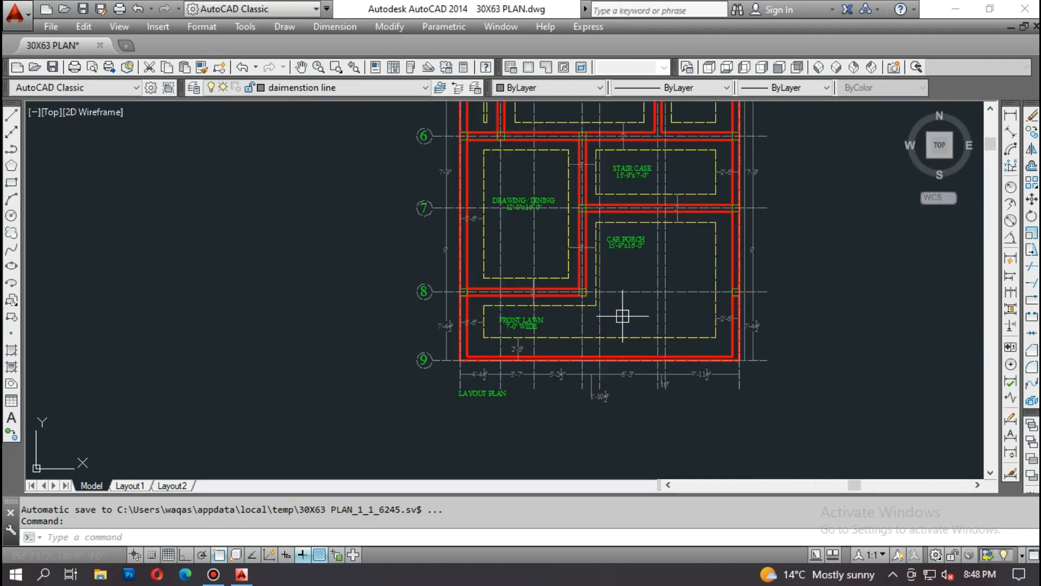
- Examine the front elevation and the dimensioned front elevation working drawing from ground level to the roof
{"action": "scroll", "coordinate": [346, 167], "scroll_direction": "down", "scroll_amount": 6}
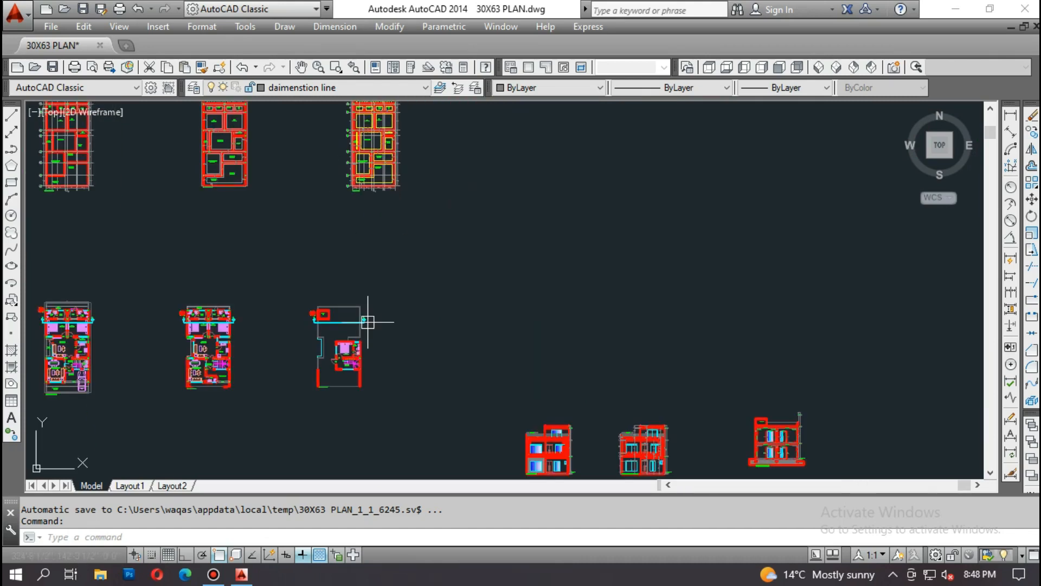
{"action": "scroll", "coordinate": [482, 237], "scroll_direction": "up", "scroll_amount": 6}
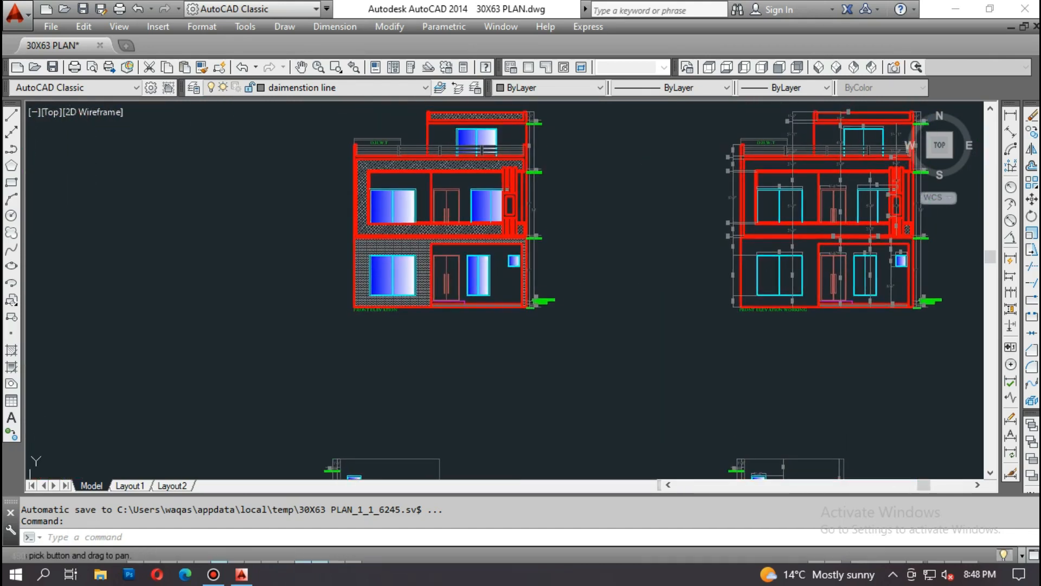
{"action": "scroll", "coordinate": [448, 295], "scroll_direction": "up", "scroll_amount": 2}
{"action": "middle_click_drag", "start_coordinate": [447, 297], "coordinate": [446, 314]}
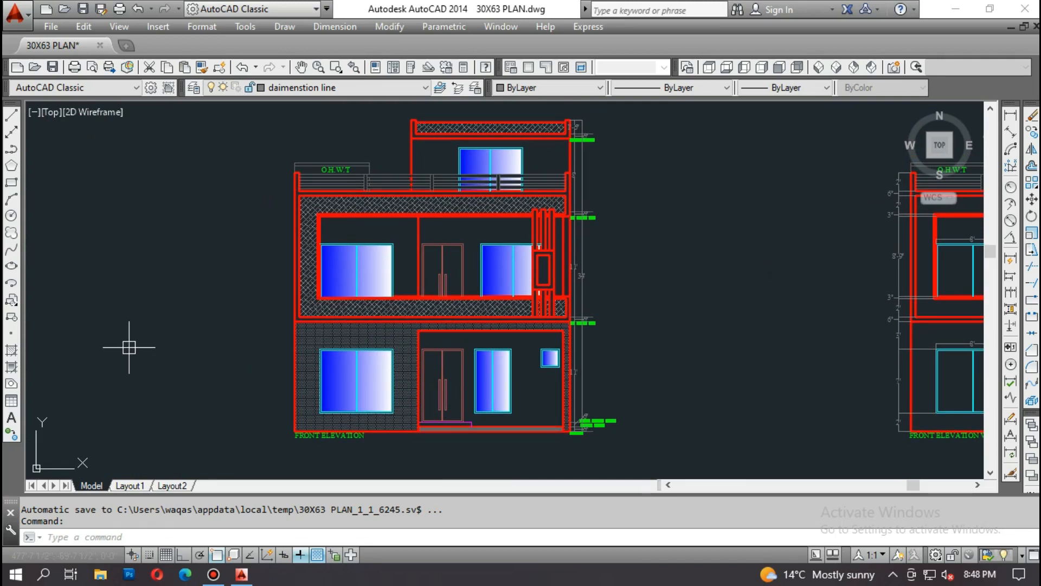
{"action": "scroll", "coordinate": [470, 425], "scroll_direction": "up", "scroll_amount": 2}
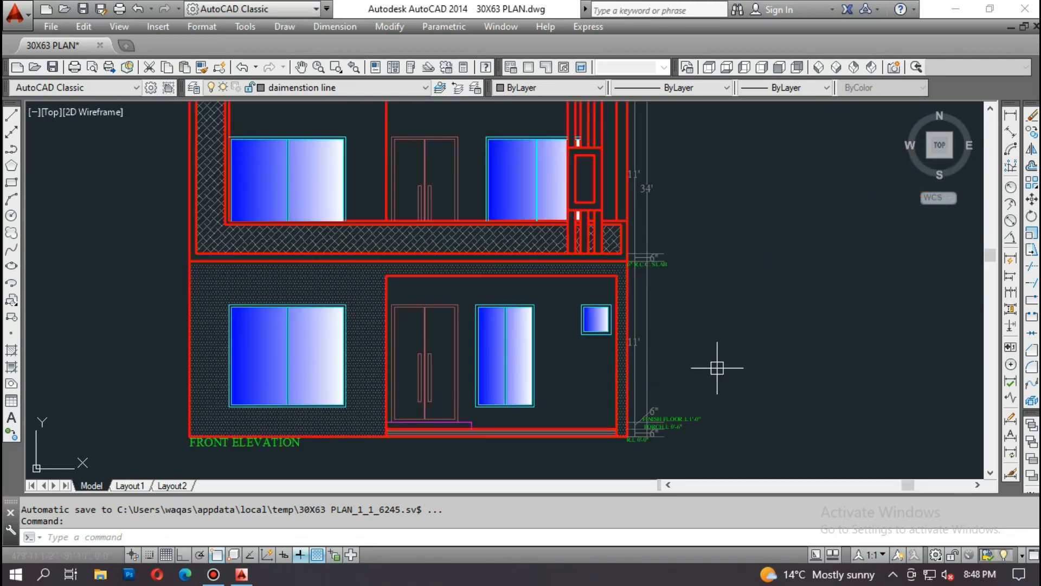
{"action": "mouse_move", "coordinate": [707, 123]}
{"action": "middle_mouse_down"}
{"action": "mouse_move", "coordinate": [657, 320]}
{"action": "mouse_move", "coordinate": [459, 335]}
{"action": "middle_mouse_up"}
{"action": "scroll", "coordinate": [671, 296], "scroll_direction": "up", "scroll_amount": 2}
{"action": "scroll", "coordinate": [594, 324], "scroll_direction": "down", "scroll_amount": 2}
{"action": "scroll", "coordinate": [224, 200], "scroll_direction": "down", "scroll_amount": 4}
{"action": "scroll", "coordinate": [460, 334], "scroll_direction": "up", "scroll_amount": 2}
{"action": "scroll", "coordinate": [451, 326], "scroll_direction": "up", "scroll_amount": 2}
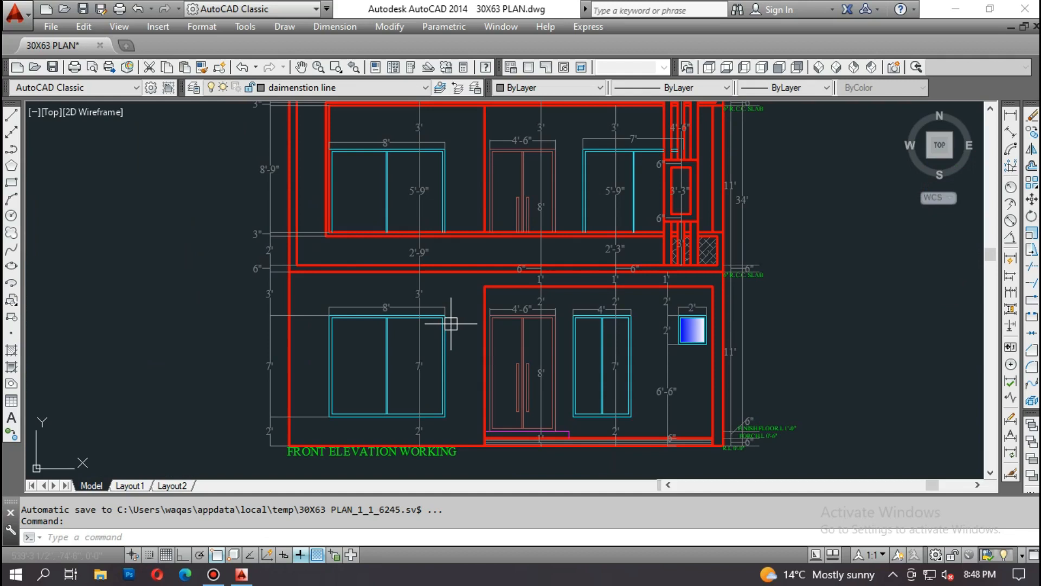
{"action": "middle_click_drag", "start_coordinate": [476, 266], "coordinate": [461, 373]}
{"action": "middle_click_drag", "start_coordinate": [444, 243], "coordinate": [443, 340]}
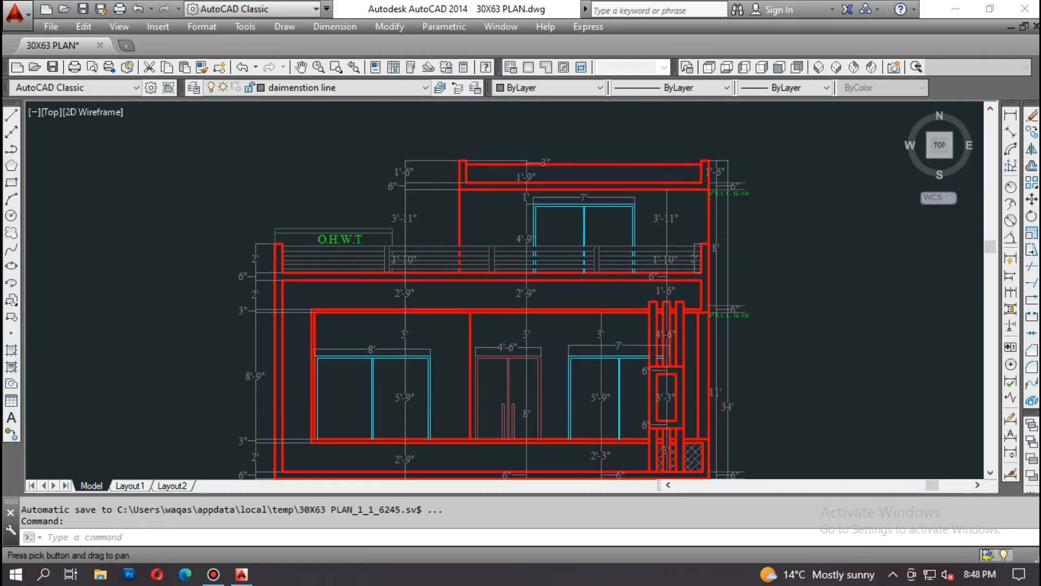
- Examine section A-A from the foundation up to the overhead water tank
{"action": "scroll", "coordinate": [308, 251], "scroll_direction": "down", "scroll_amount": 6}
{"action": "middle_click_drag", "start_coordinate": [681, 283], "coordinate": [506, 284]}
{"action": "scroll", "coordinate": [507, 284], "scroll_direction": "up", "scroll_amount": 4}
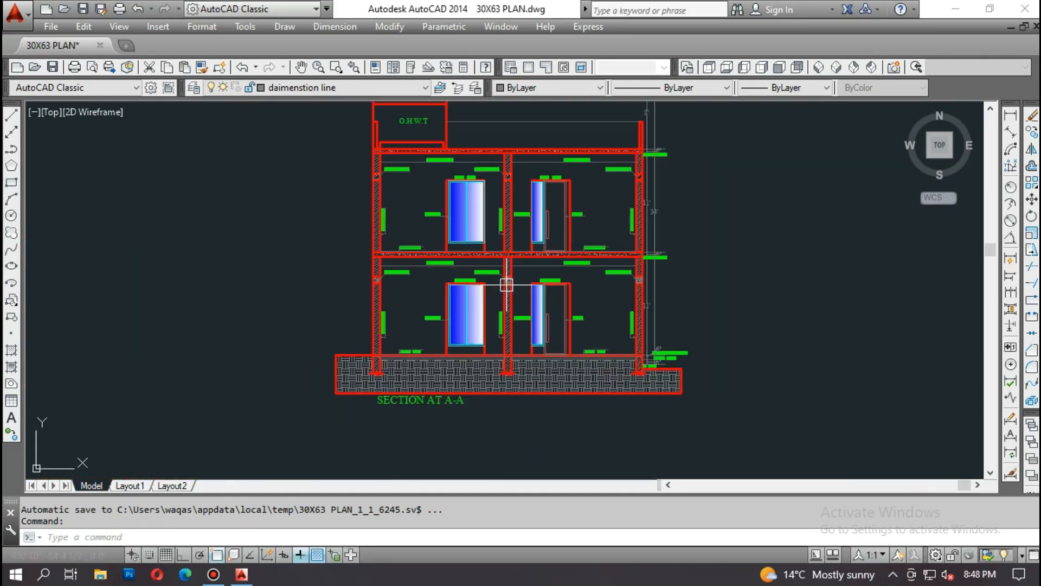
{"action": "scroll", "coordinate": [552, 327], "scroll_direction": "up", "scroll_amount": 2}
{"action": "scroll", "coordinate": [518, 375], "scroll_direction": "up", "scroll_amount": 2}
{"action": "mouse_move", "coordinate": [519, 378]}
{"action": "middle_mouse_down"}
{"action": "mouse_move", "coordinate": [526, 321]}
{"action": "mouse_move", "coordinate": [537, 351]}
{"action": "middle_mouse_up"}
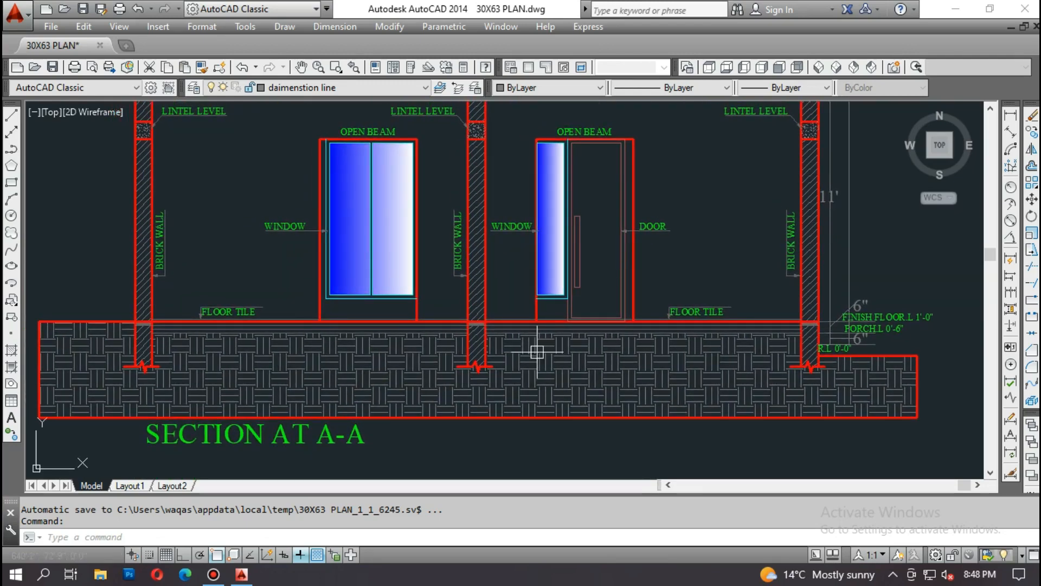
{"action": "scroll", "coordinate": [542, 337], "scroll_direction": "down", "scroll_amount": 1}
{"action": "middle_click_drag", "start_coordinate": [536, 258], "coordinate": [529, 422]}
{"action": "middle_click_drag", "start_coordinate": [529, 363], "coordinate": [523, 398]}
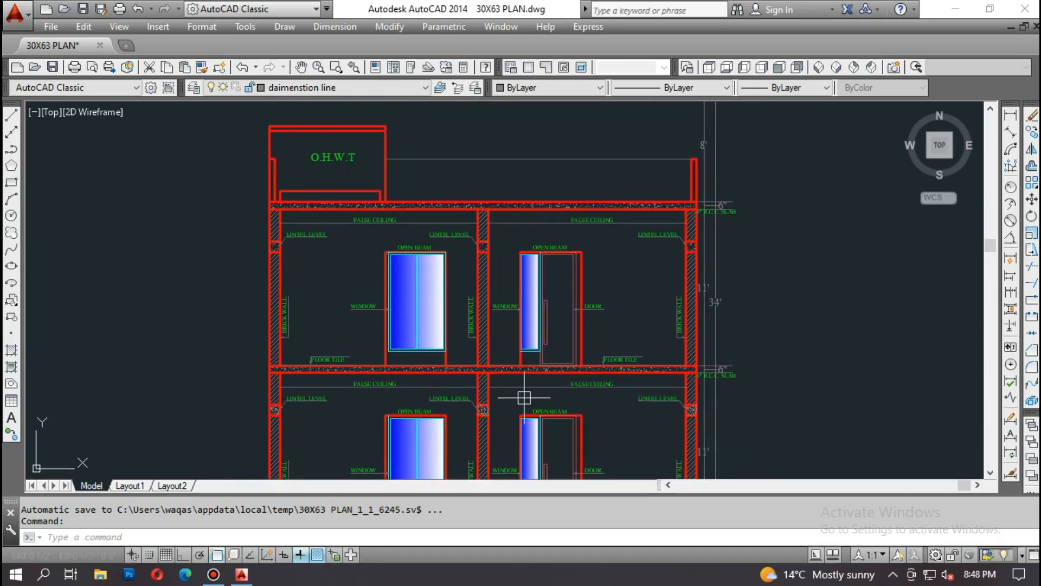
{"action": "middle_click_drag", "start_coordinate": [494, 325], "coordinate": [496, 441]}
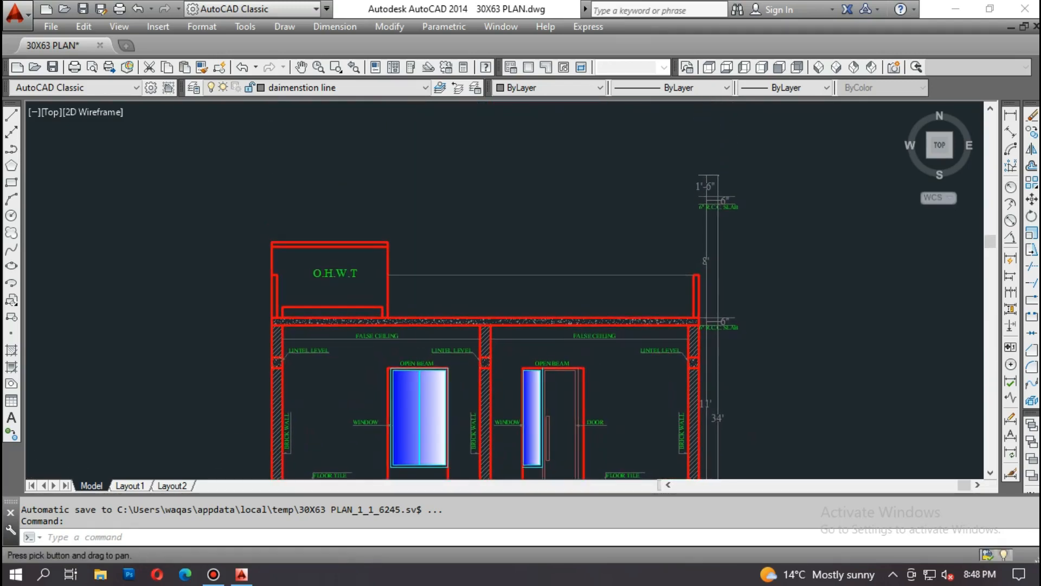
- Examine the rear elevation from its ground floor openings up to the roof level
{"action": "scroll", "coordinate": [522, 157], "scroll_direction": "down", "scroll_amount": 1}
{"action": "scroll", "coordinate": [522, 157], "scroll_direction": "down", "scroll_amount": 5}
{"action": "scroll", "coordinate": [145, 394], "scroll_direction": "up", "scroll_amount": 5}
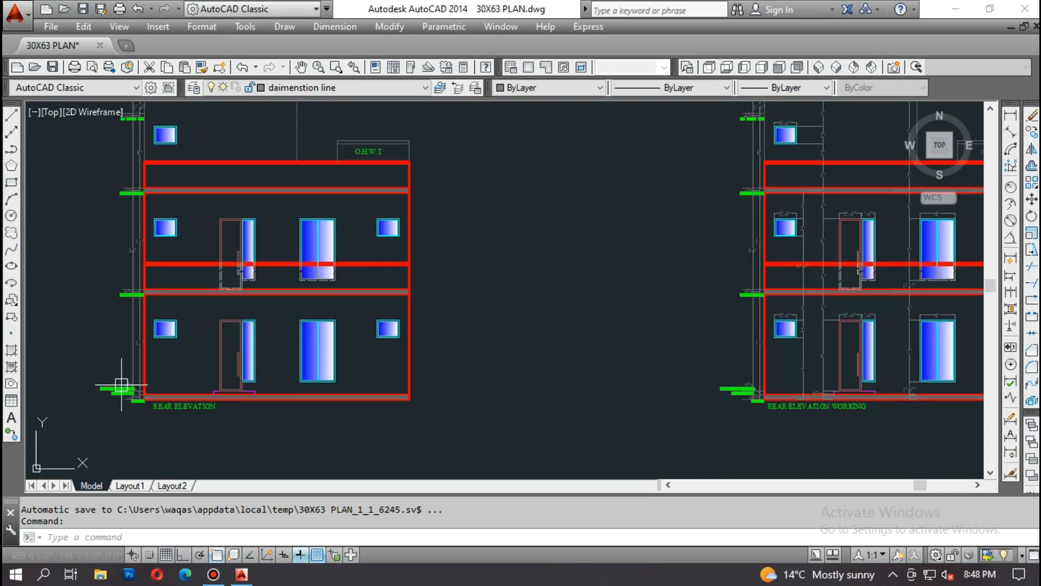
{"action": "scroll", "coordinate": [162, 420], "scroll_direction": "up", "scroll_amount": 2}
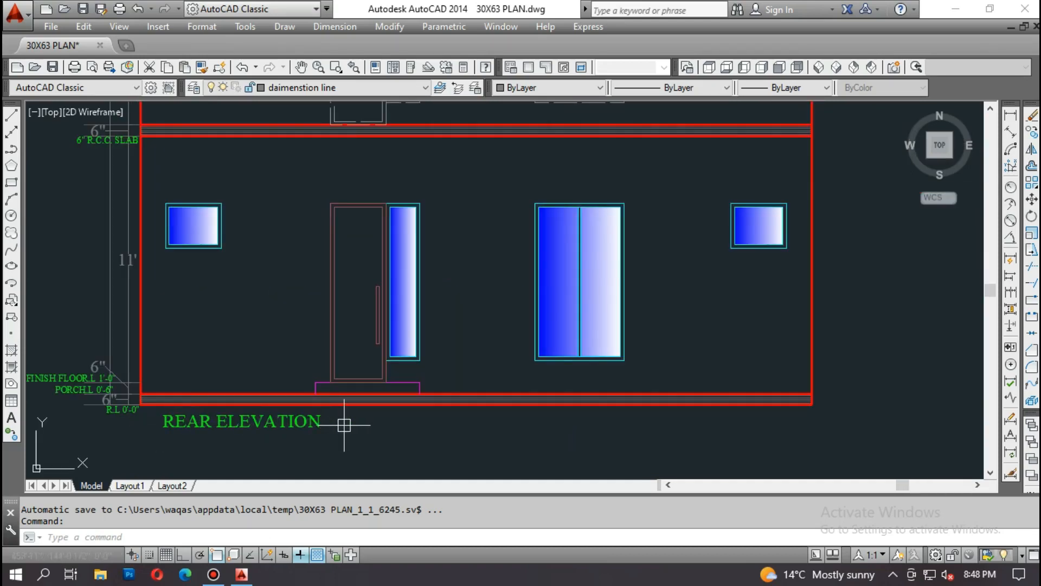
{"action": "scroll", "coordinate": [351, 430], "scroll_direction": "down", "scroll_amount": 2}
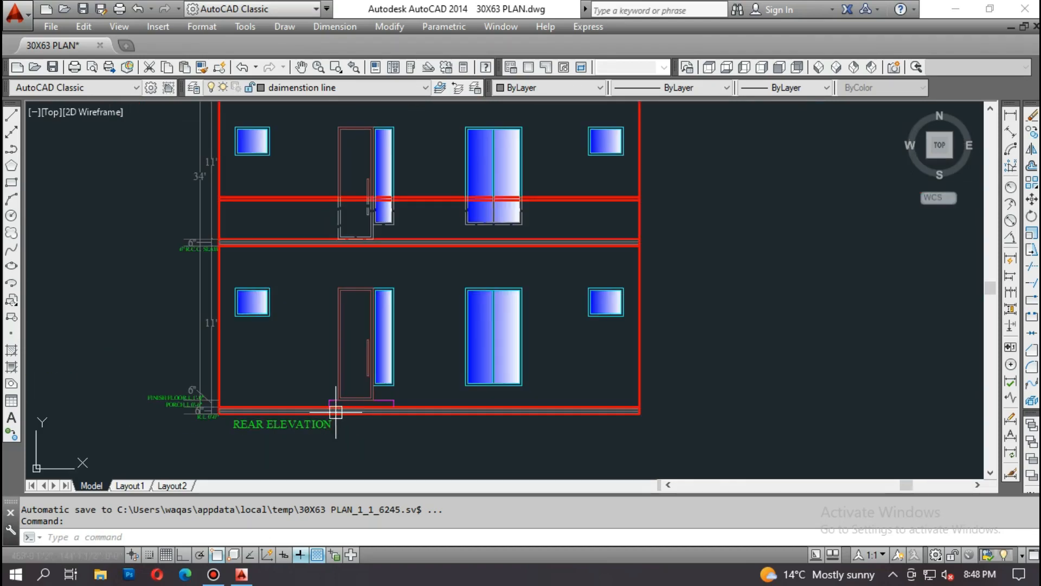
{"action": "scroll", "coordinate": [331, 412], "scroll_direction": "down", "scroll_amount": 5}
{"action": "scroll", "coordinate": [271, 347], "scroll_direction": "up", "scroll_amount": 3}
{"action": "scroll", "coordinate": [295, 288], "scroll_direction": "up", "scroll_amount": 2}
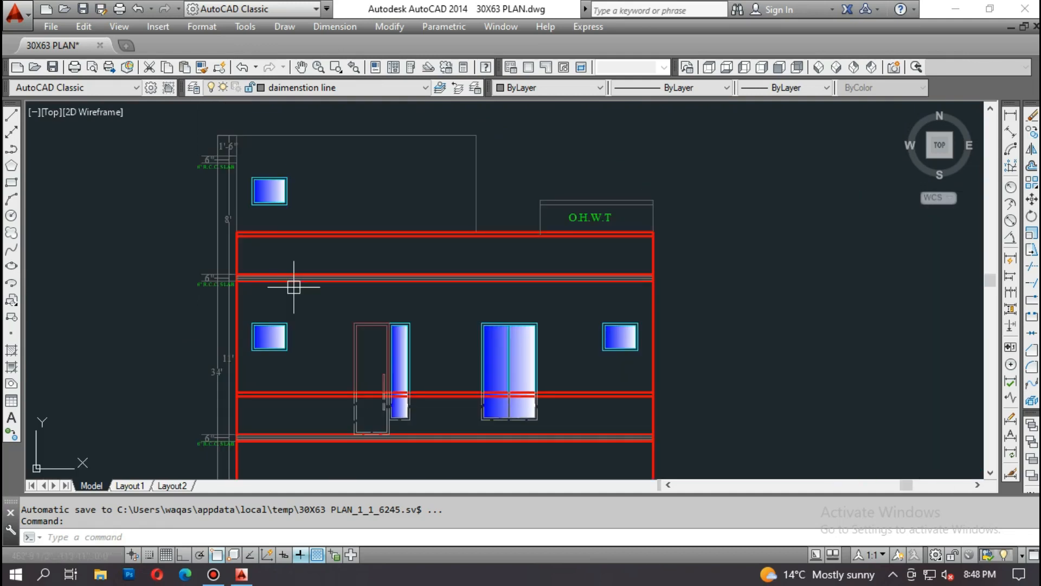
- Examine the rear elevation working drawing from its ground floor openings up to the overhead water tank
{"action": "scroll", "coordinate": [225, 232], "scroll_direction": "down", "scroll_amount": 4}
{"action": "middle_click_drag", "start_coordinate": [647, 385], "coordinate": [444, 364]}
{"action": "scroll", "coordinate": [444, 363], "scroll_direction": "up", "scroll_amount": 6}
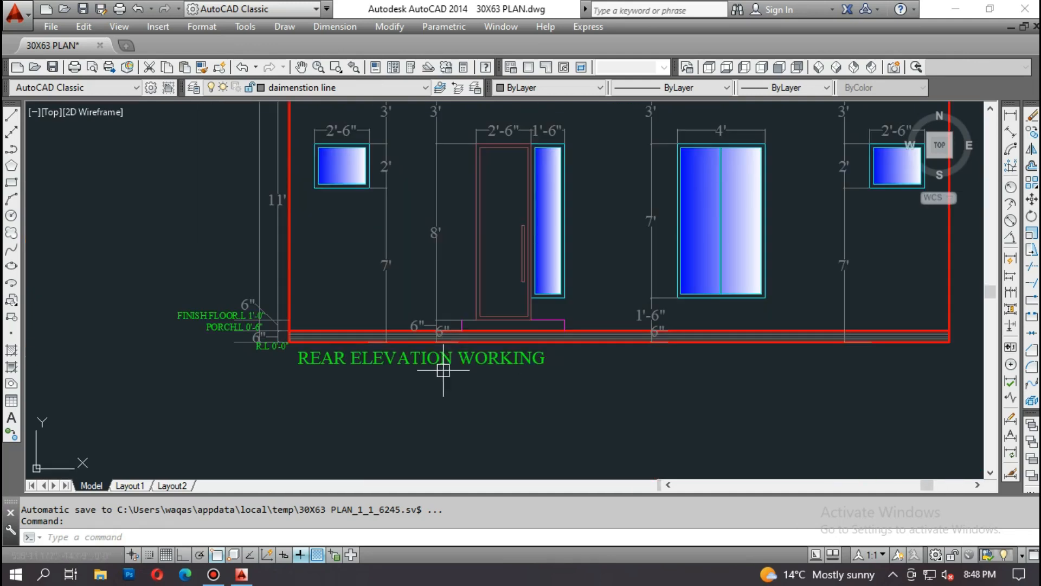
{"action": "scroll", "coordinate": [397, 404], "scroll_direction": "down", "scroll_amount": 1}
{"action": "middle_click_drag", "start_coordinate": [508, 381], "coordinate": [452, 416]}
{"action": "middle_click_drag", "start_coordinate": [687, 359], "coordinate": [683, 418]}
{"action": "middle_click_drag", "start_coordinate": [723, 289], "coordinate": [728, 361]}
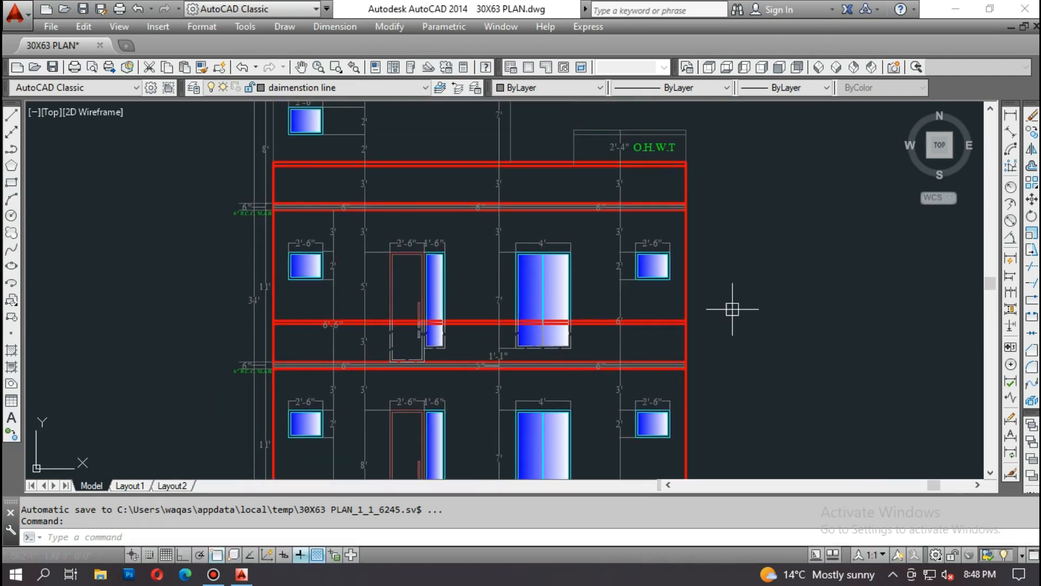
{"action": "middle_click_drag", "start_coordinate": [732, 309], "coordinate": [727, 374]}
{"action": "scroll", "coordinate": [667, 162], "scroll_direction": "down", "scroll_amount": 8}
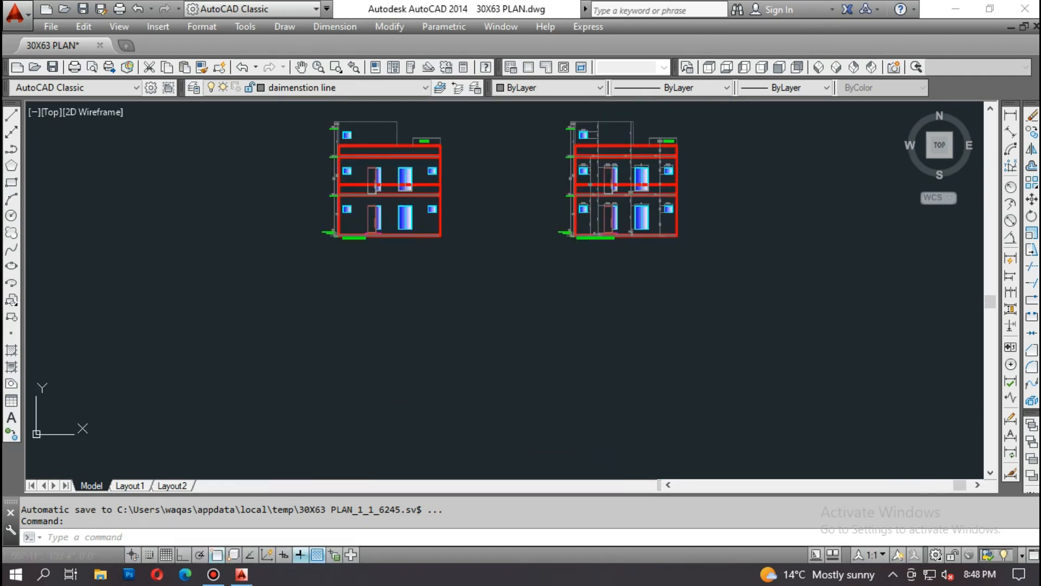
- Look over the whole drawing set, including the center line and foundation plans, the floor plan rows, the elevations and the section
{"action": "scroll", "coordinate": [477, 225], "scroll_direction": "down", "scroll_amount": 5}
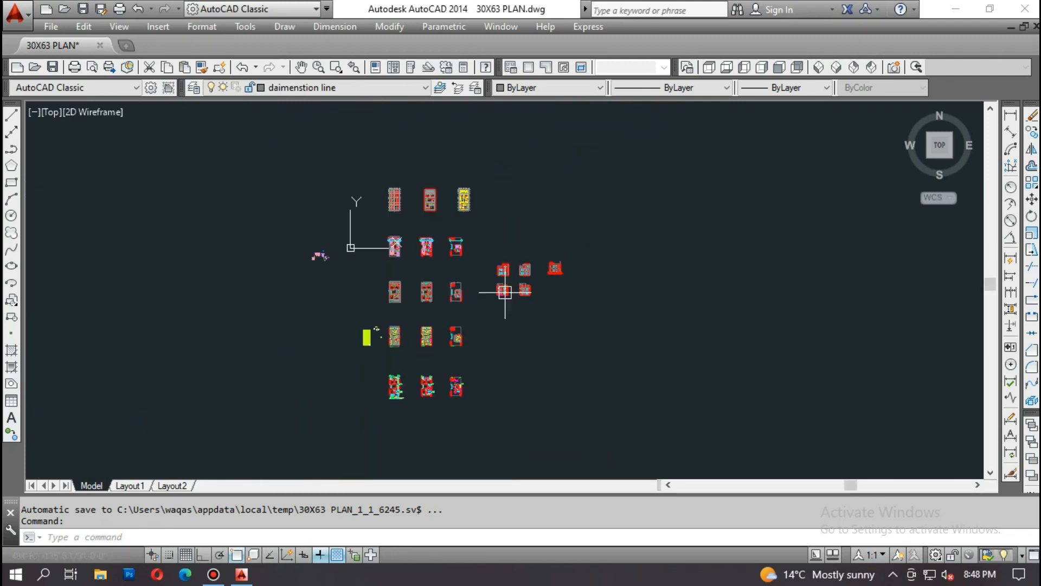
{"action": "scroll", "coordinate": [464, 339], "scroll_direction": "up", "scroll_amount": 3}
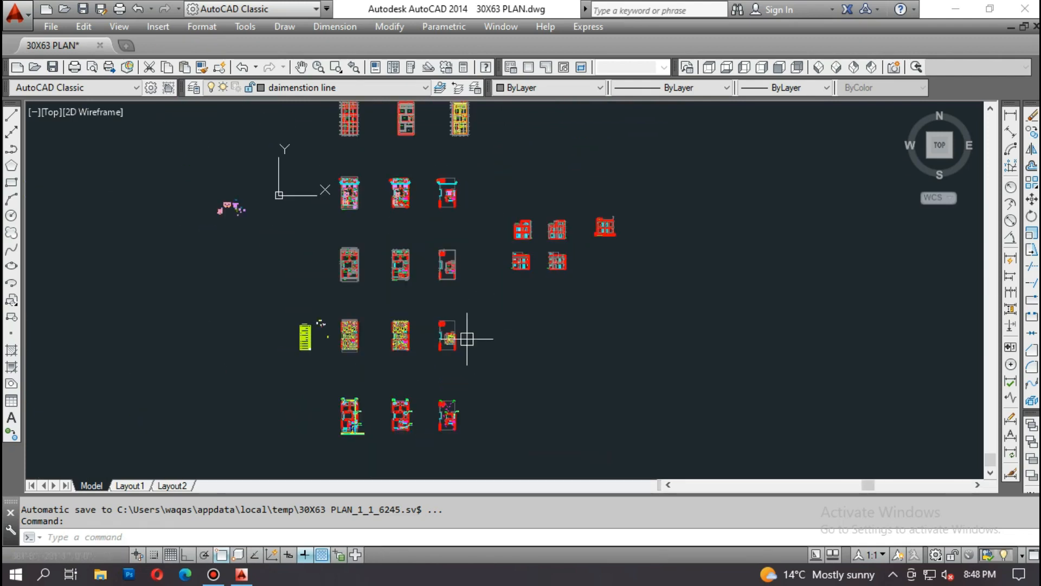
{"action": "middle_click_drag", "start_coordinate": [466, 306], "coordinate": [466, 309]}
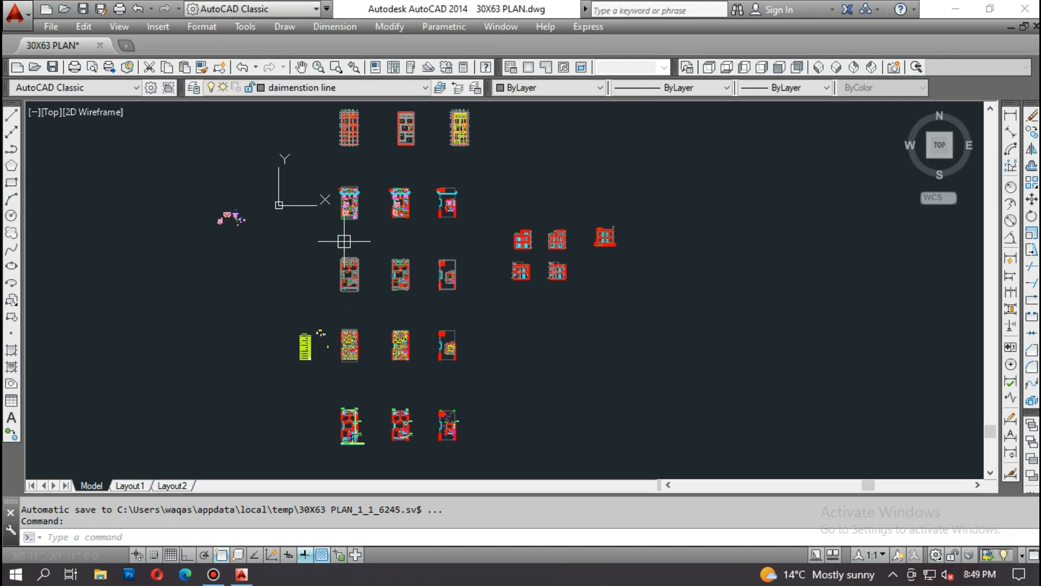
{"action": "middle_click_drag", "start_coordinate": [345, 216], "coordinate": [353, 230]}
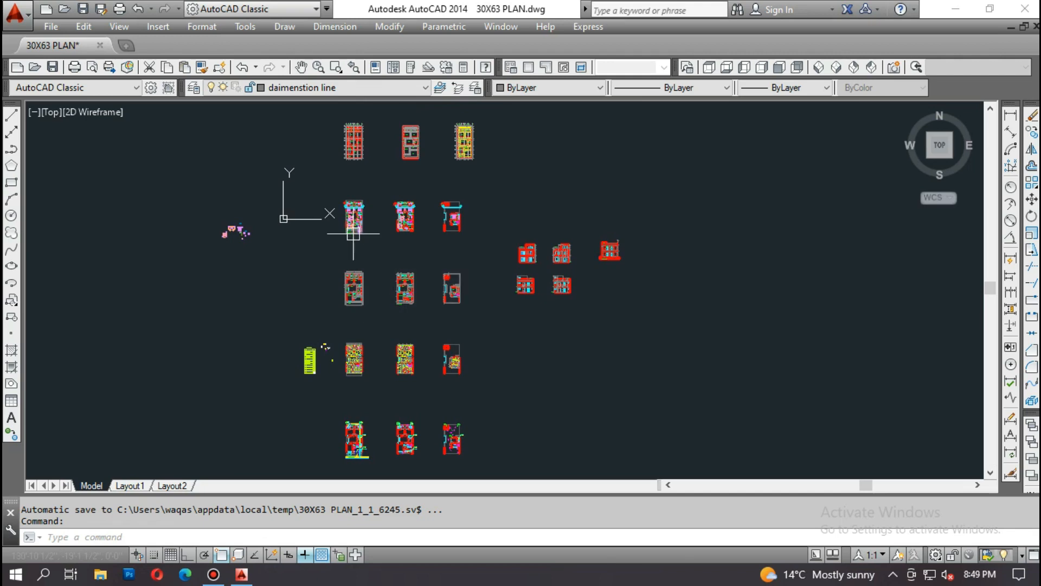
{"action": "scroll", "coordinate": [340, 379], "scroll_direction": "up", "scroll_amount": 4}
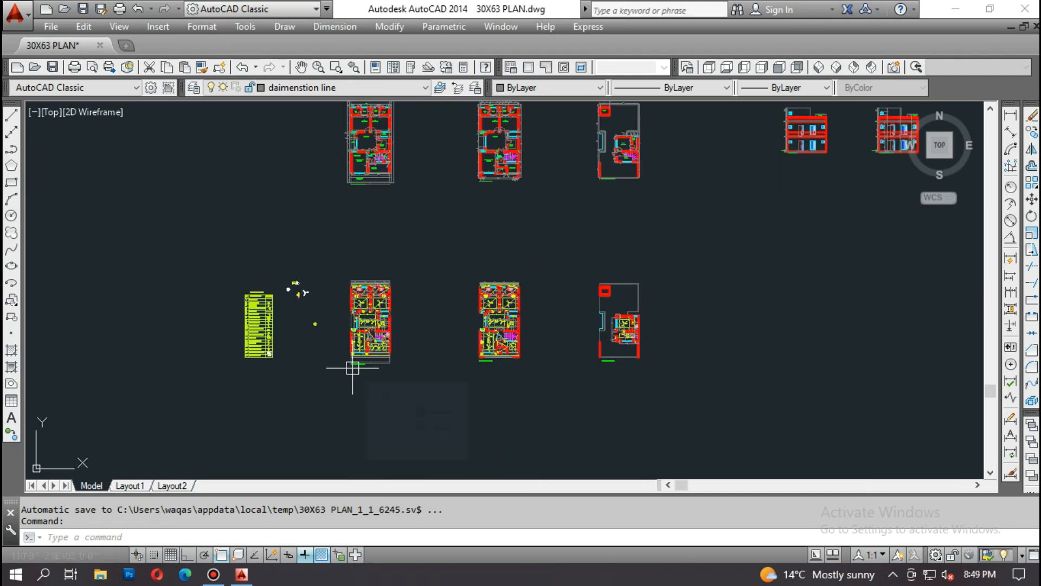
{"action": "key", "text": "Escape"}
{"action": "key", "text": "Escape"}
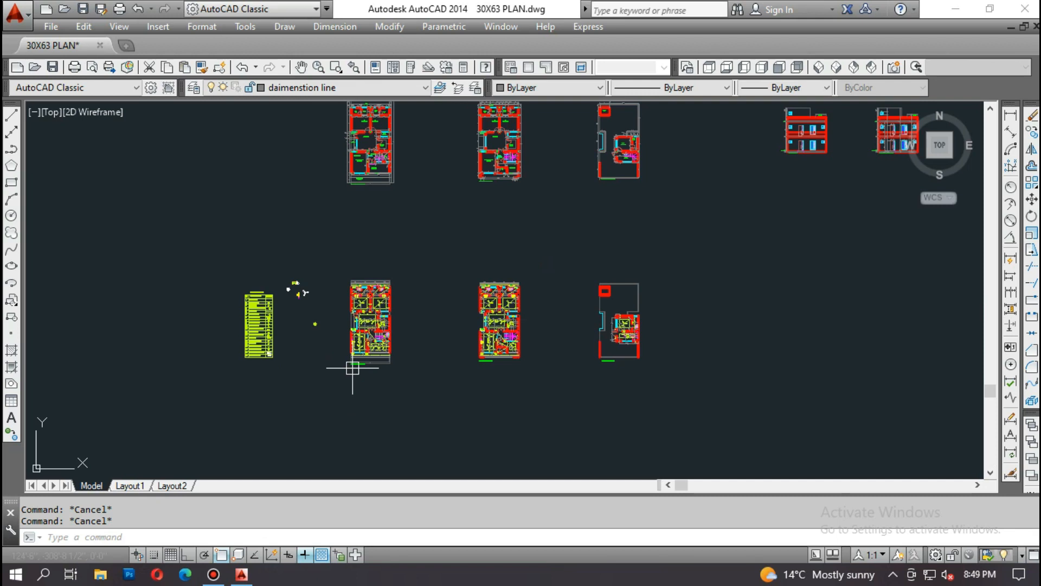
{"action": "scroll", "coordinate": [345, 341], "scroll_direction": "down", "scroll_amount": 5}
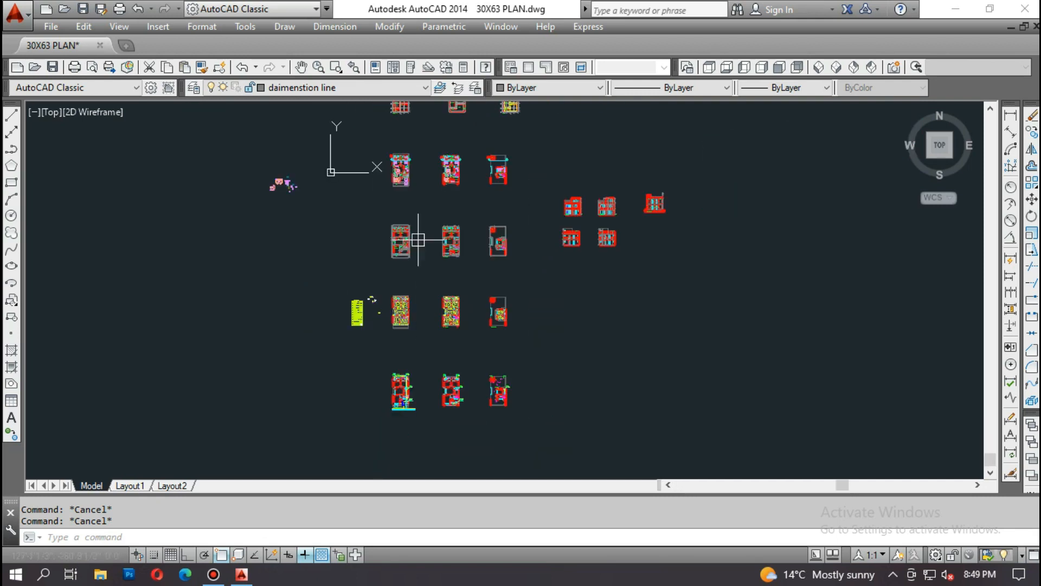
{"action": "scroll", "coordinate": [428, 231], "scroll_direction": "up", "scroll_amount": 1}
{"action": "middle_click_drag", "start_coordinate": [453, 197], "coordinate": [468, 246]}
{"action": "scroll", "coordinate": [436, 199], "scroll_direction": "up", "scroll_amount": 8}
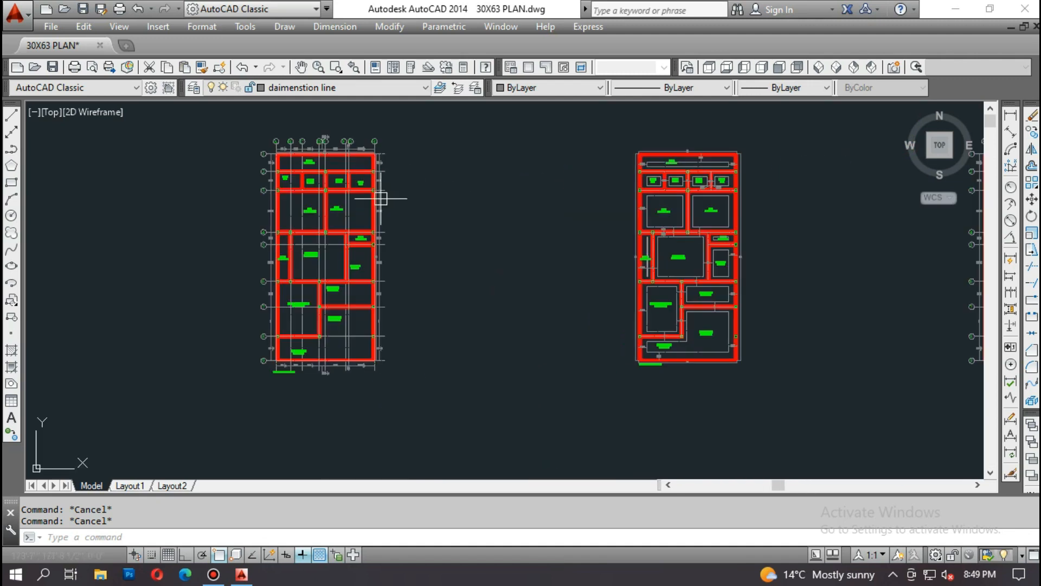
{"action": "scroll", "coordinate": [427, 154], "scroll_direction": "down", "scroll_amount": 6}
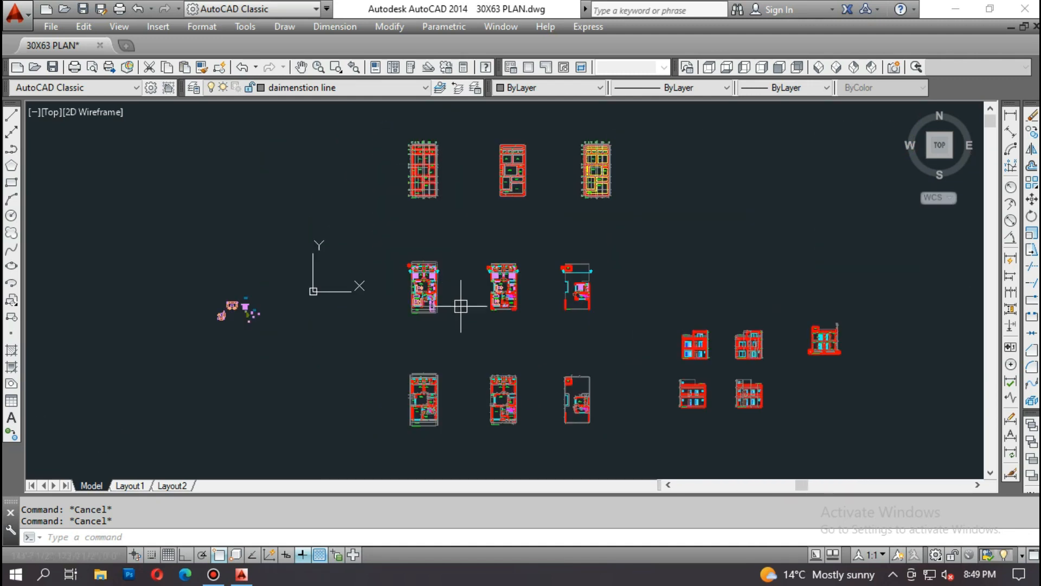
{"action": "scroll", "coordinate": [452, 243], "scroll_direction": "down", "scroll_amount": 2}
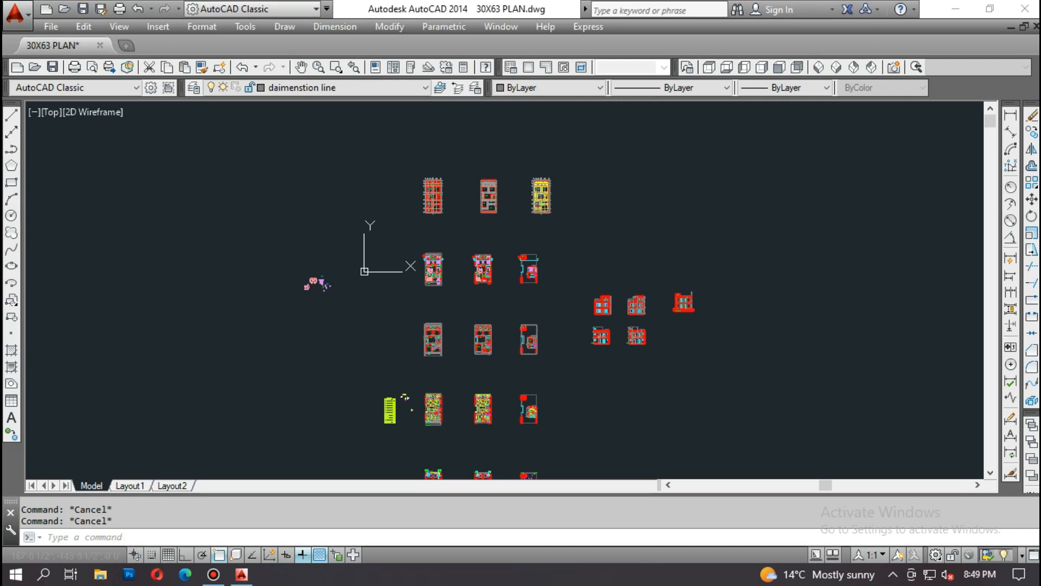
{"action": "middle_click_drag", "start_coordinate": [445, 339], "coordinate": [432, 228]}
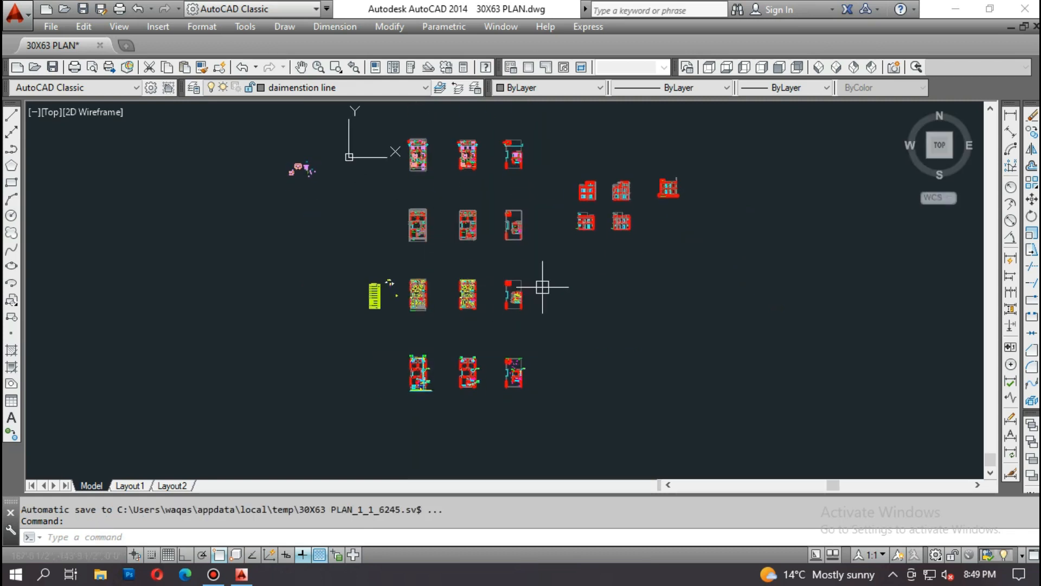
- Examine the electrical and plumbing plan rows and the empty area below the elevations
{"action": "scroll", "coordinate": [604, 298], "scroll_direction": "up", "scroll_amount": 2}
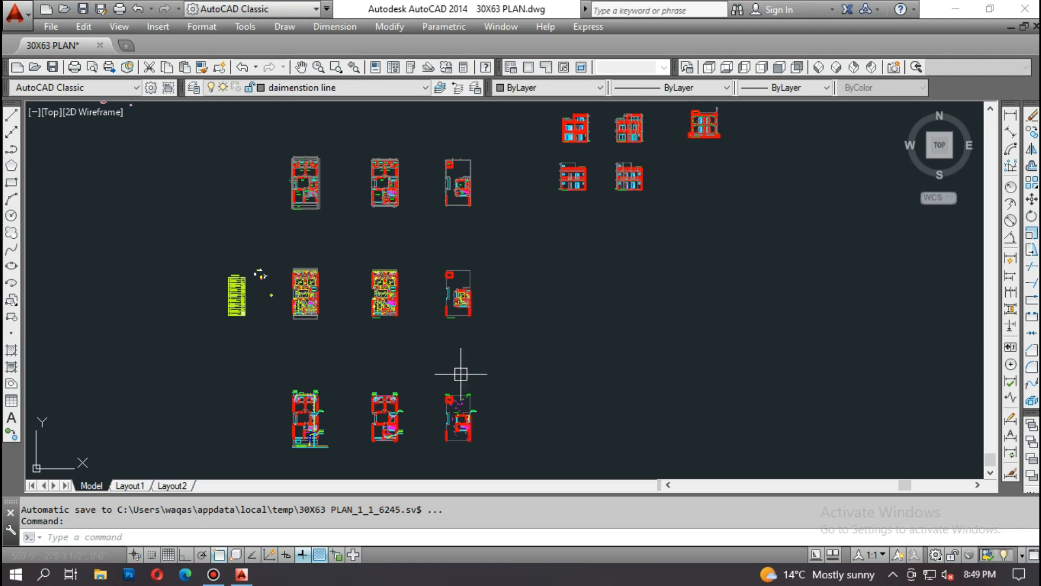
{"action": "scroll", "coordinate": [286, 429], "scroll_direction": "up", "scroll_amount": 4}
{"action": "scroll", "coordinate": [291, 316], "scroll_direction": "down", "scroll_amount": 2}
{"action": "middle_click_drag", "start_coordinate": [446, 358], "coordinate": [368, 358]}
{"action": "scroll", "coordinate": [369, 359], "scroll_direction": "down", "scroll_amount": 4}
{"action": "middle_click_drag", "start_coordinate": [525, 327], "coordinate": [471, 396]}
{"action": "middle_click_drag", "start_coordinate": [512, 293], "coordinate": [507, 358]}
{"action": "scroll", "coordinate": [569, 294], "scroll_direction": "up", "scroll_amount": 2}
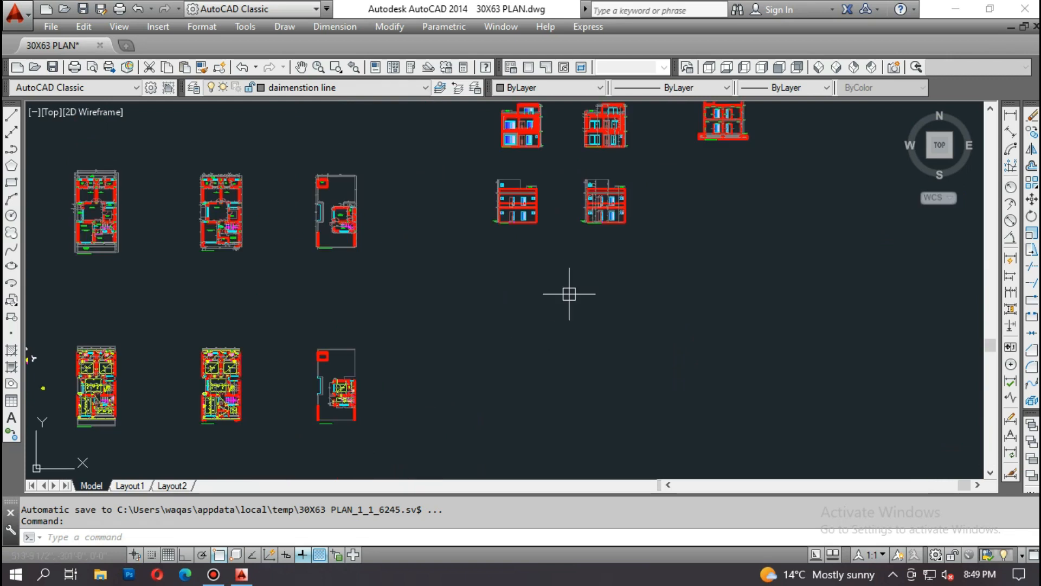
{"action": "key", "text": "Escape"}
{"action": "key", "text": "Escape"}
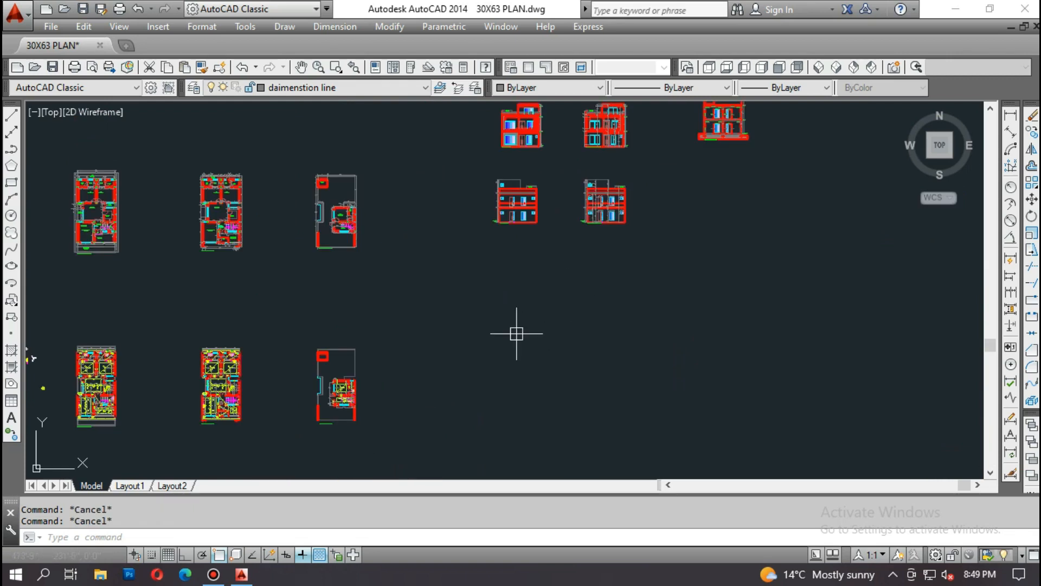
{"action": "type", "text": "rec"}
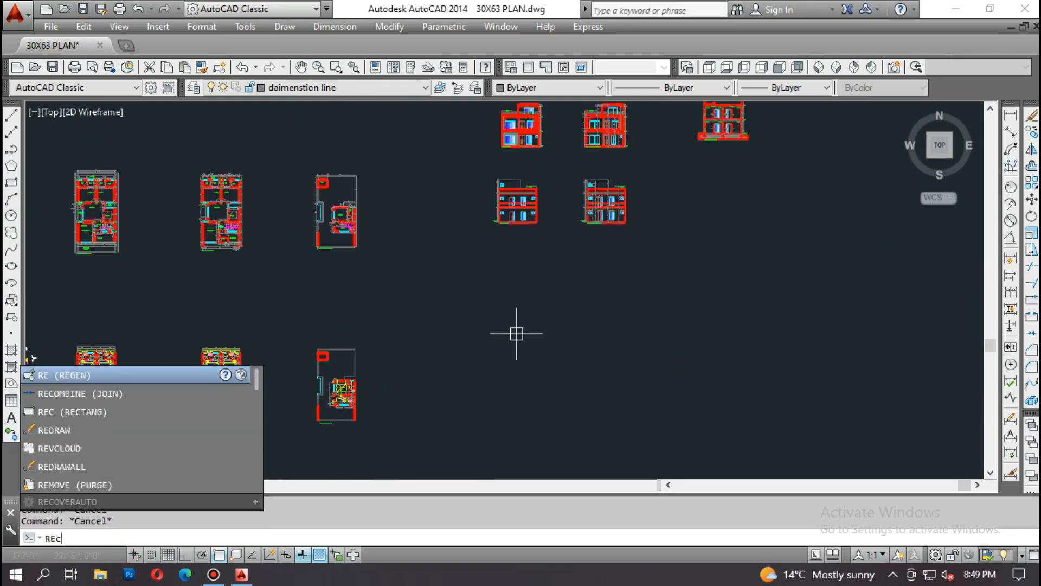
{"action": "key", "text": "Return"}
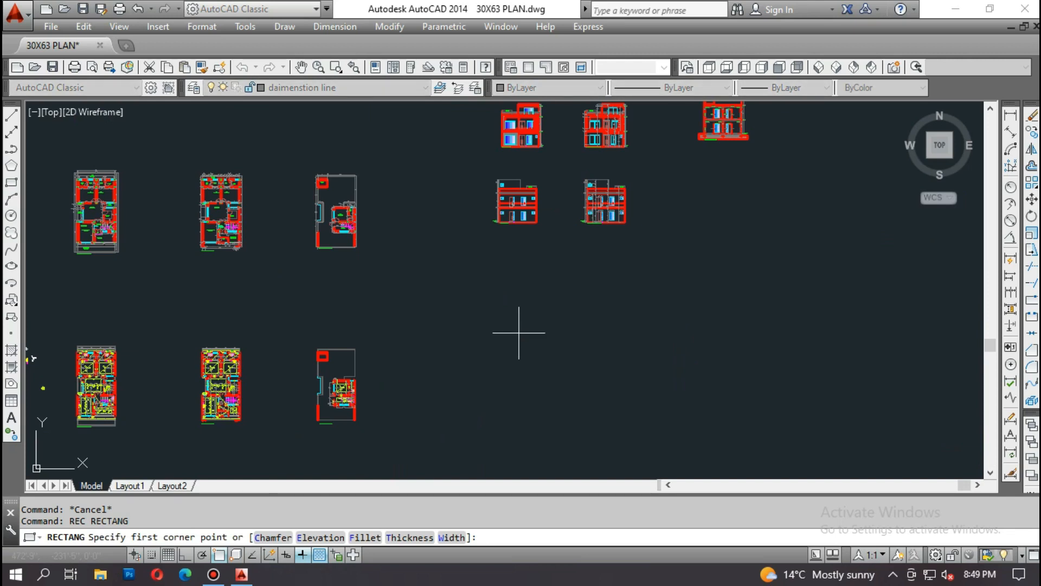
{"action": "middle_click_drag", "start_coordinate": [522, 364], "coordinate": [472, 254]}
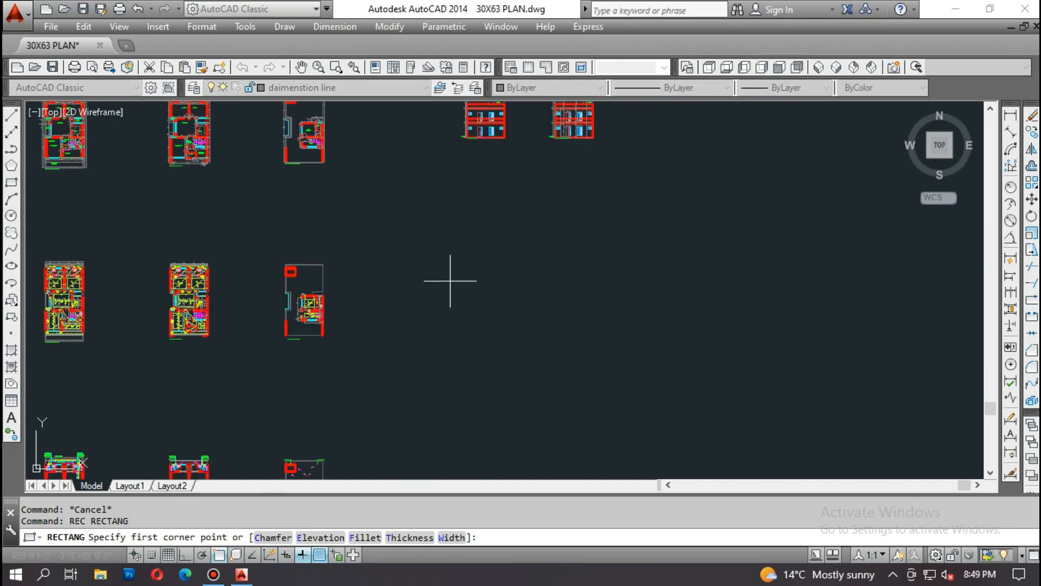
{"action": "scroll", "coordinate": [450, 280], "scroll_direction": "up", "scroll_amount": 2}
{"action": "left_click", "coordinate": [468, 203]}
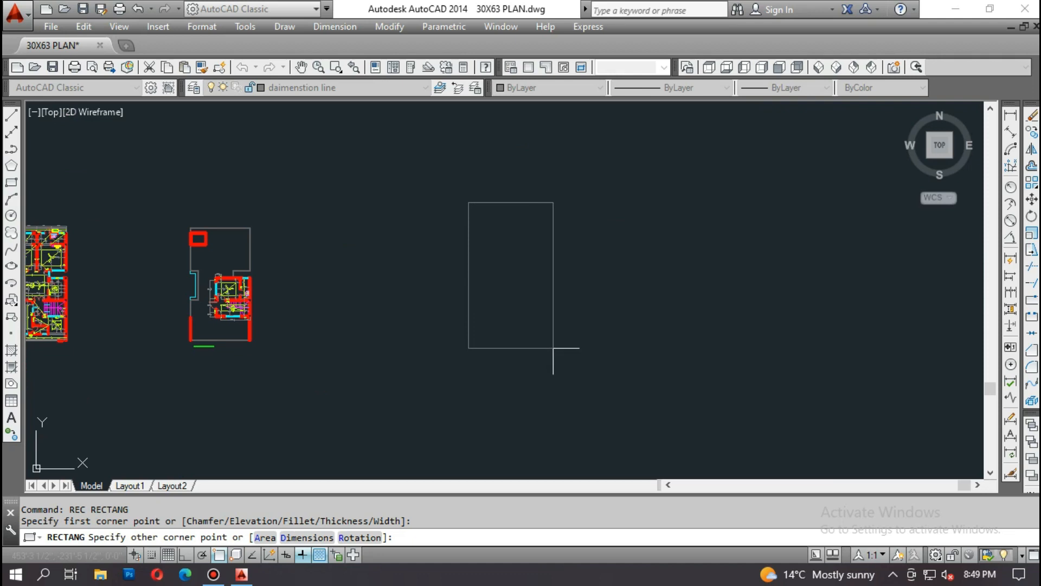
{"action": "scroll", "coordinate": [582, 336], "scroll_direction": "down", "scroll_amount": 2}
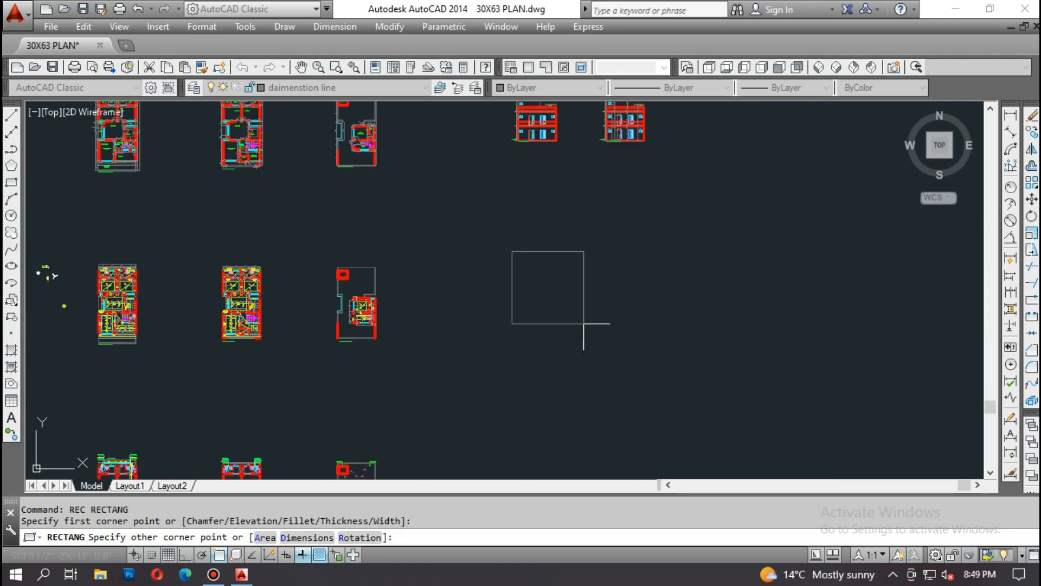
{"action": "key", "text": "Return"}
{"action": "key", "text": "Escape"}
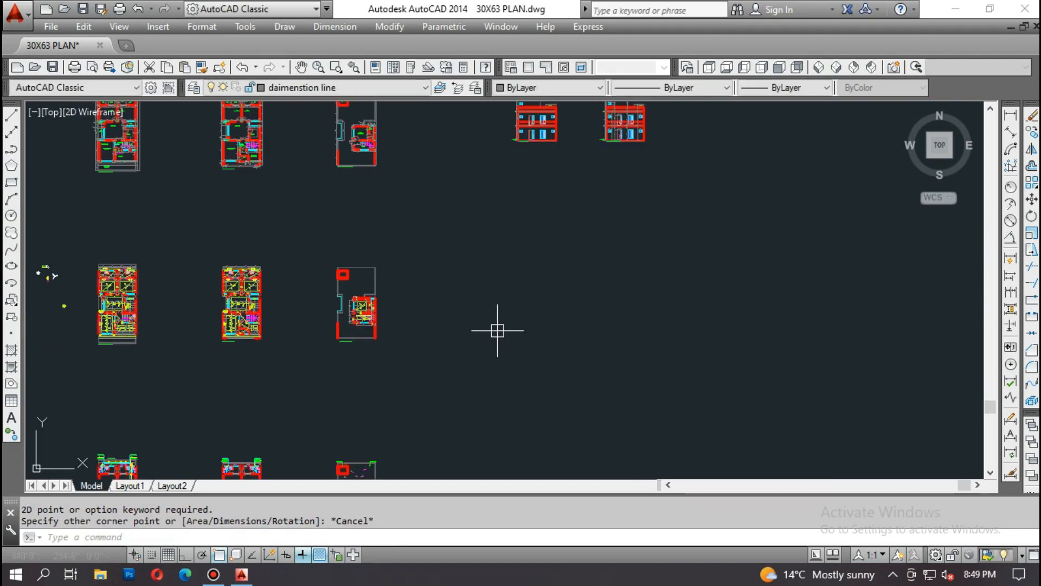
- Make WALL the current layer
{"action": "middle_click_drag", "start_coordinate": [228, 336], "coordinate": [432, 303]}
{"action": "middle_click_drag", "start_coordinate": [353, 293], "coordinate": [518, 202]}
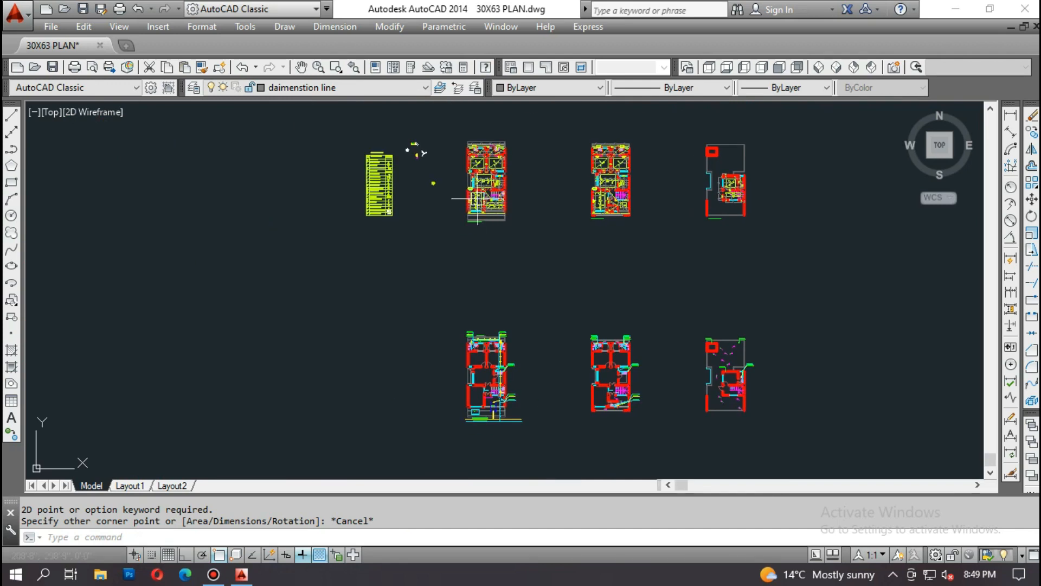
{"action": "left_click", "coordinate": [347, 87]}
{"action": "key", "text": "w"}
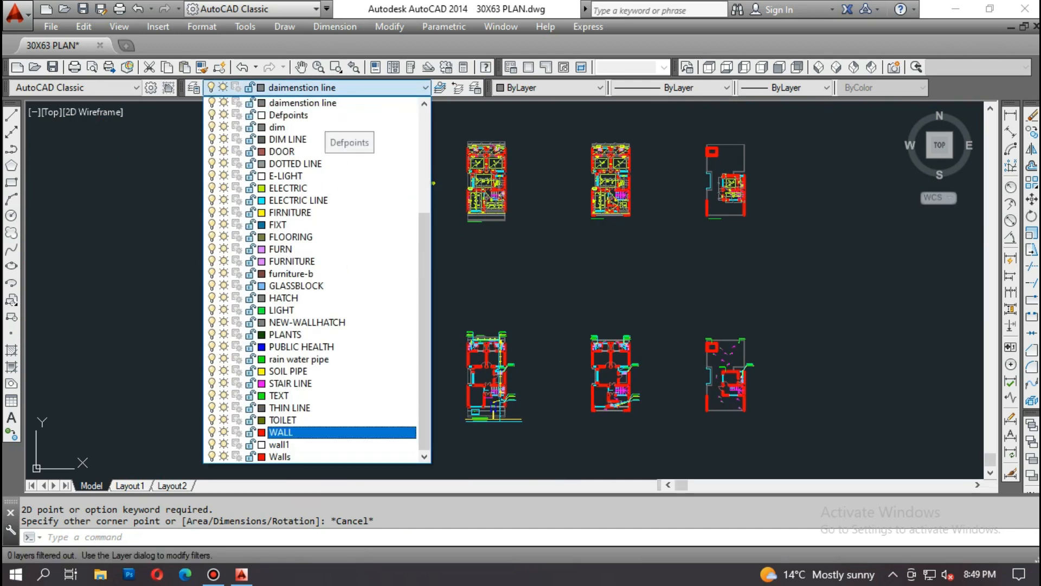
{"action": "left_click", "coordinate": [341, 383]}
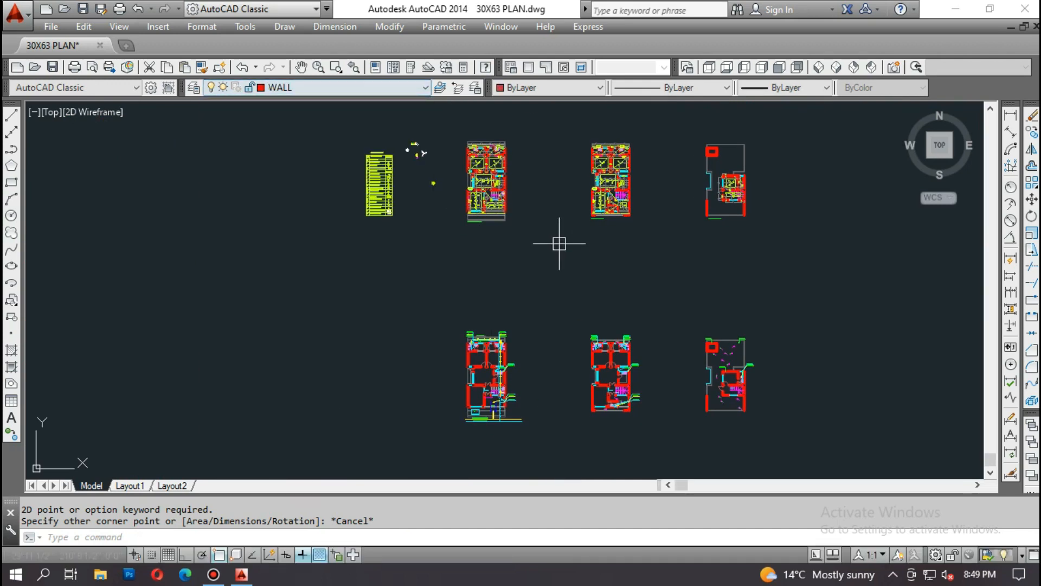
{"action": "middle_click_drag", "start_coordinate": [558, 239], "coordinate": [535, 331]}
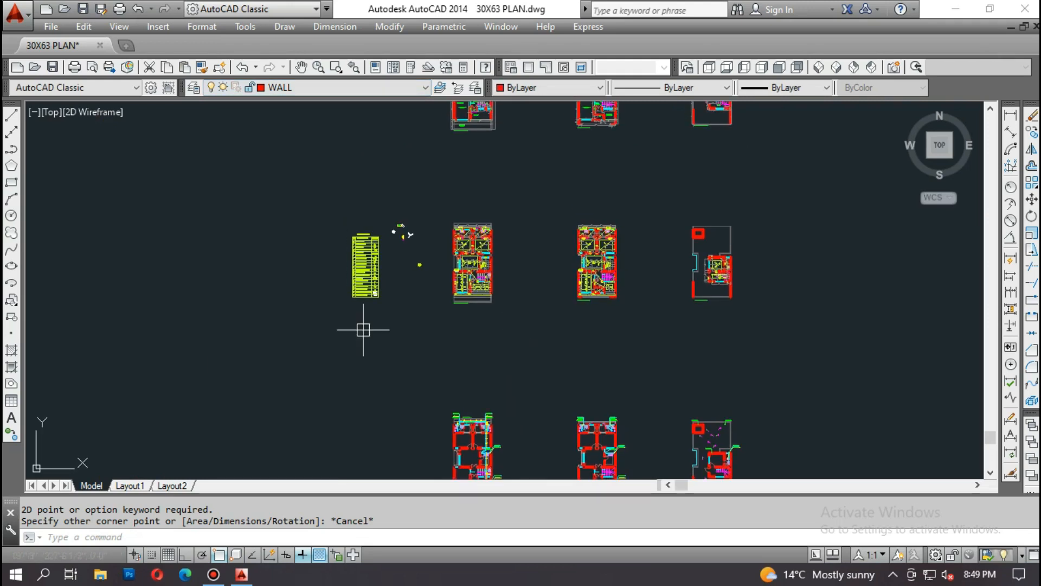
- View the drawing set on the Layout1 sheet, and return to model space
{"action": "left_click", "coordinate": [130, 485]}
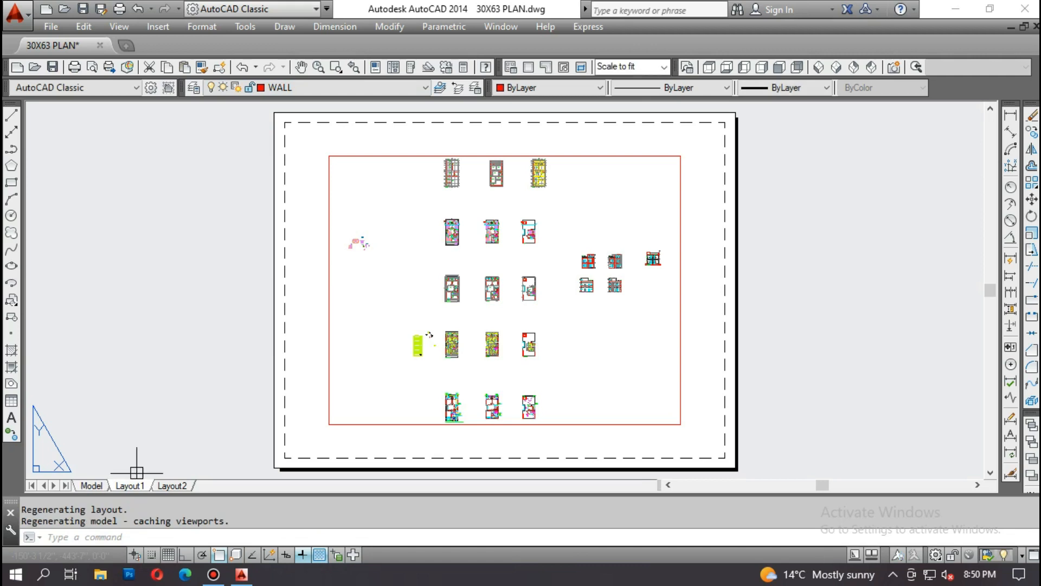
{"action": "scroll", "coordinate": [142, 444], "scroll_direction": "down", "scroll_amount": 3}
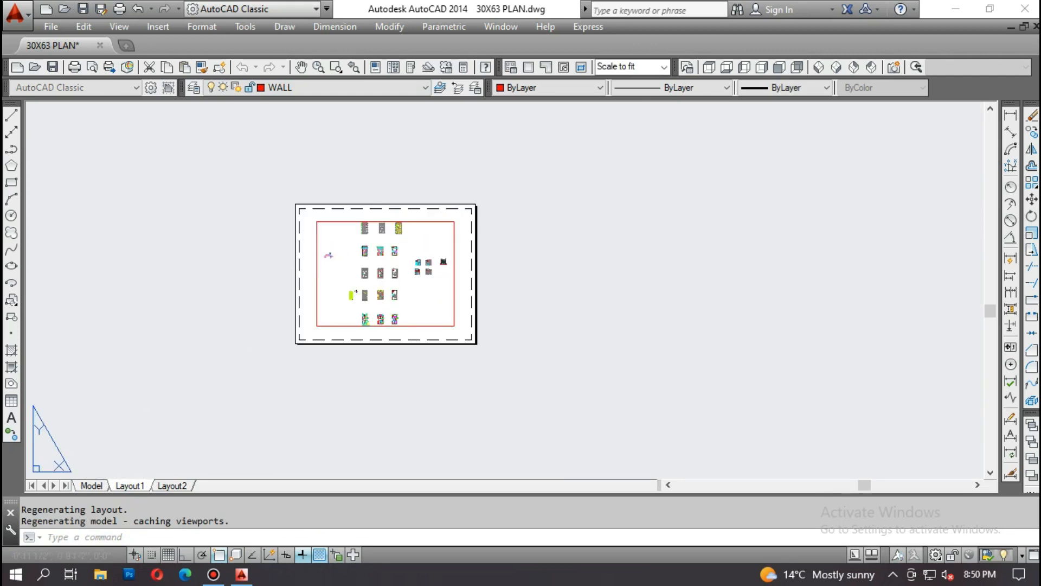
{"action": "left_click", "coordinate": [91, 485]}
{"action": "middle_click_drag", "start_coordinate": [648, 392], "coordinate": [371, 355]}
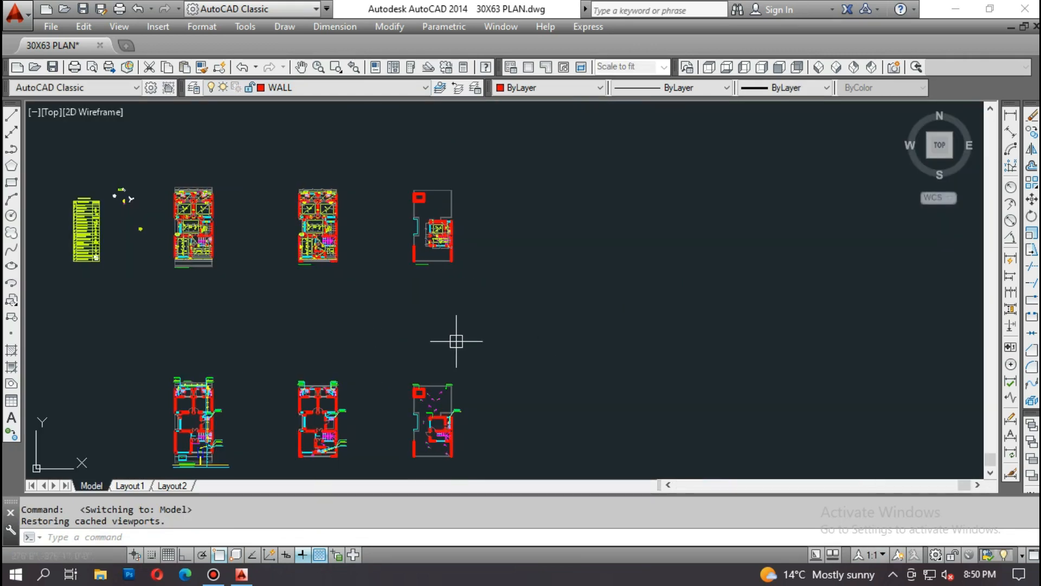
{"action": "scroll", "coordinate": [382, 342], "scroll_direction": "down", "scroll_amount": 1}
{"action": "middle_click_drag", "start_coordinate": [548, 334], "coordinate": [530, 336]}
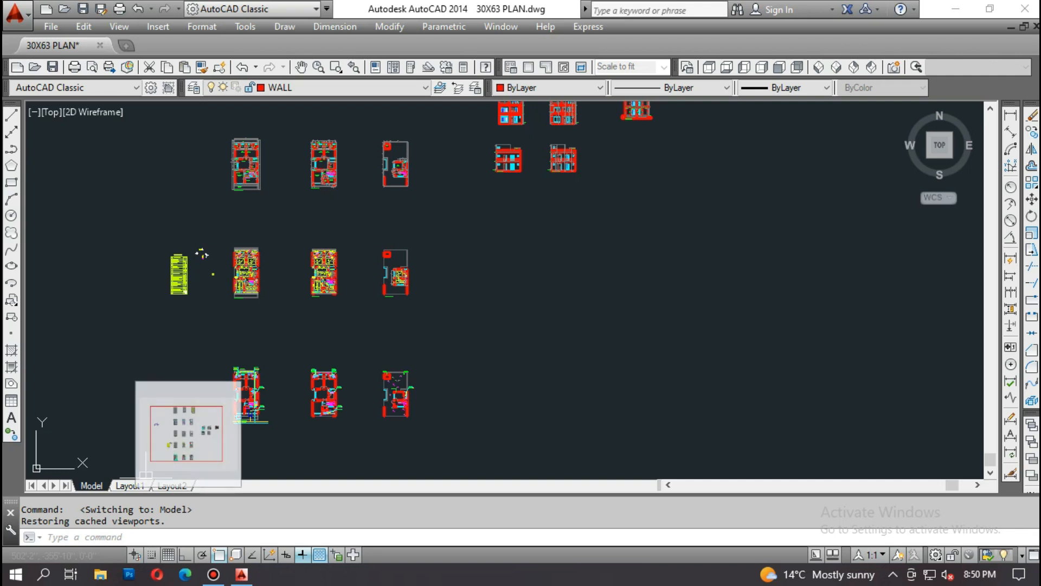
- Draw a tall rectangular sheet frame about 6" wide and 8 1/2" high beside the paper in Layout1
{"action": "left_click", "coordinate": [130, 485]}
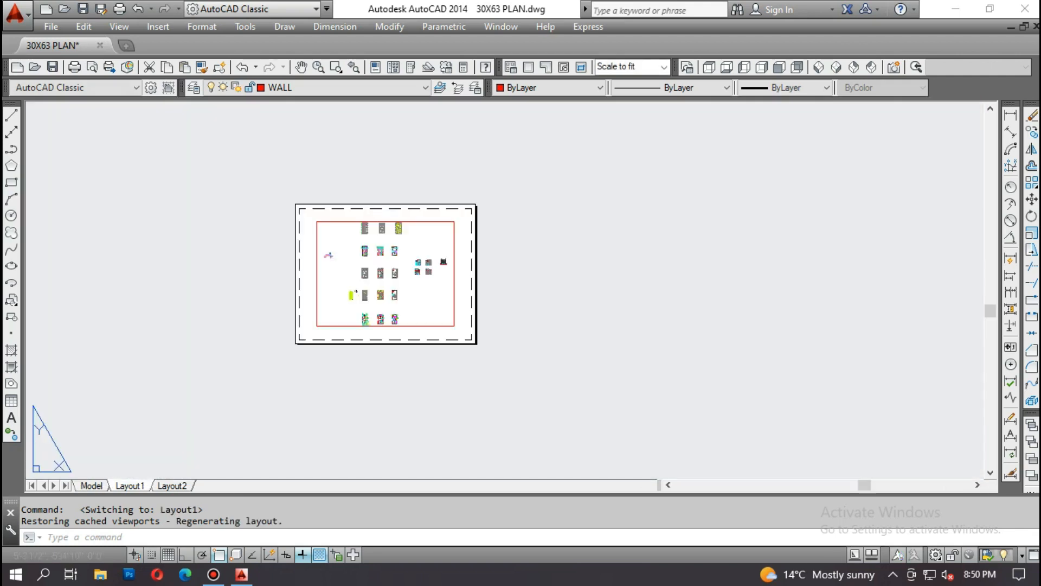
{"action": "scroll", "coordinate": [591, 285], "scroll_direction": "up", "scroll_amount": 2}
{"action": "scroll", "coordinate": [582, 290], "scroll_direction": "down", "scroll_amount": 1}
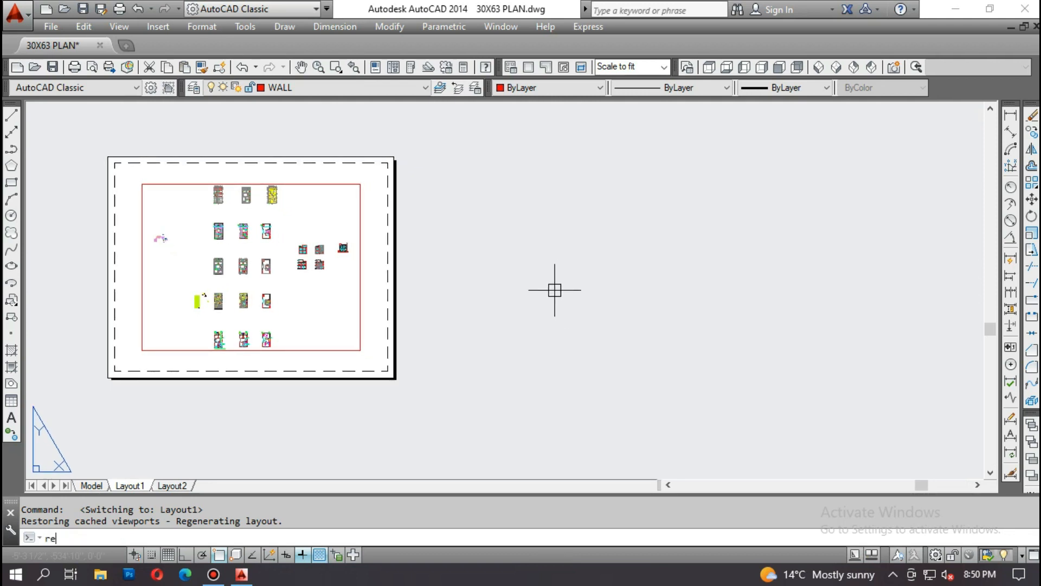
{"action": "type", "text": "c"}
{"action": "key", "text": "Return"}
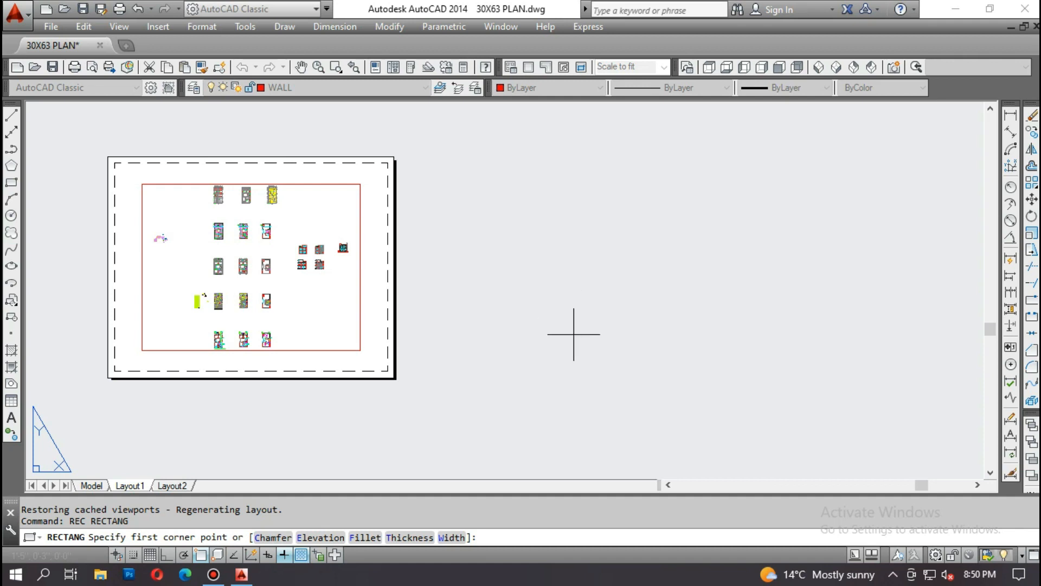
{"action": "left_click", "coordinate": [444, 156]}
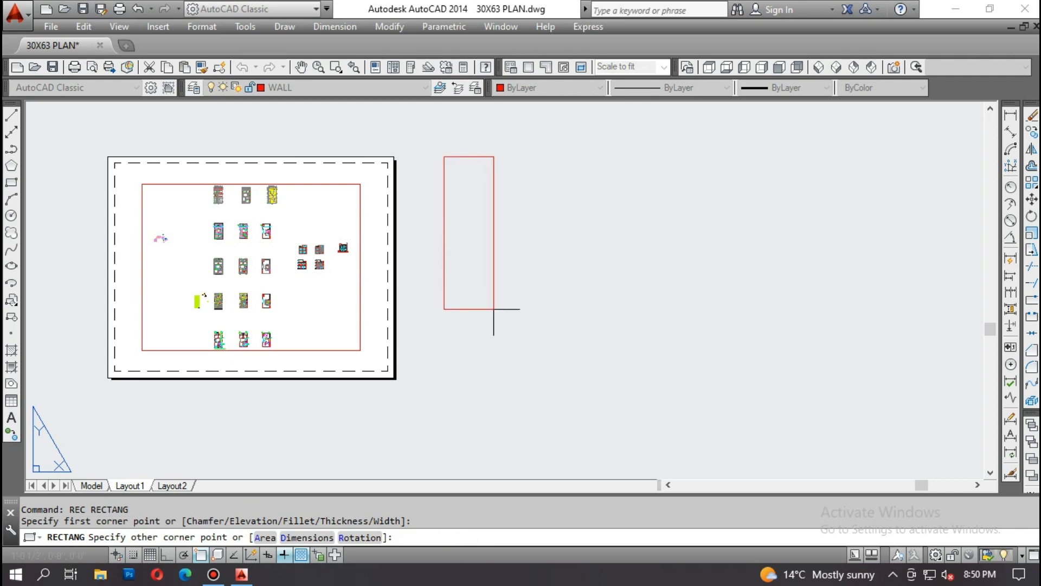
{"action": "left_click", "coordinate": [606, 384]}
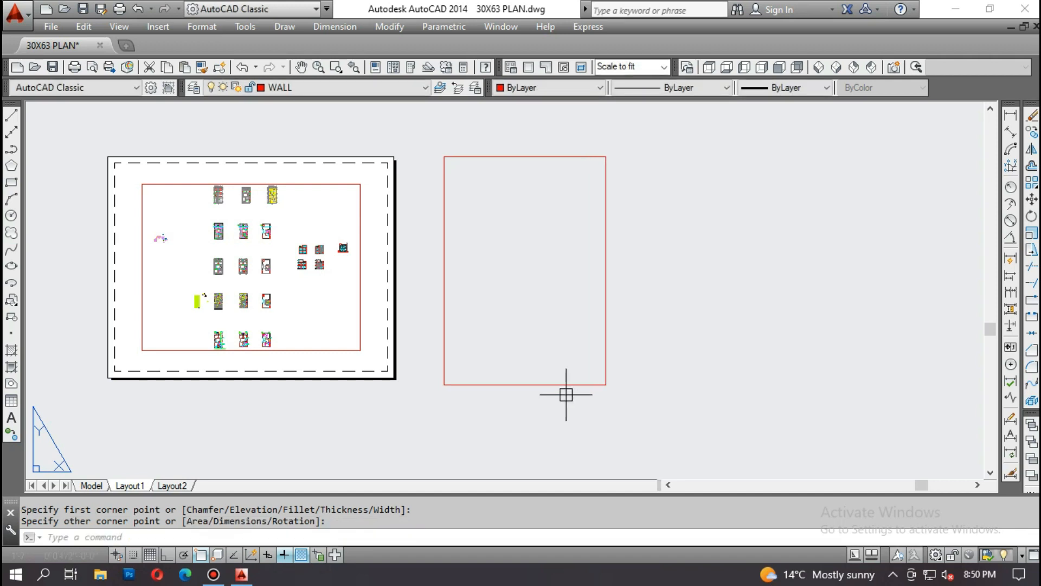
- Add linear dimensions for the new frame's width and height
{"action": "type", "text": "dli"}
{"action": "key", "text": "Return"}
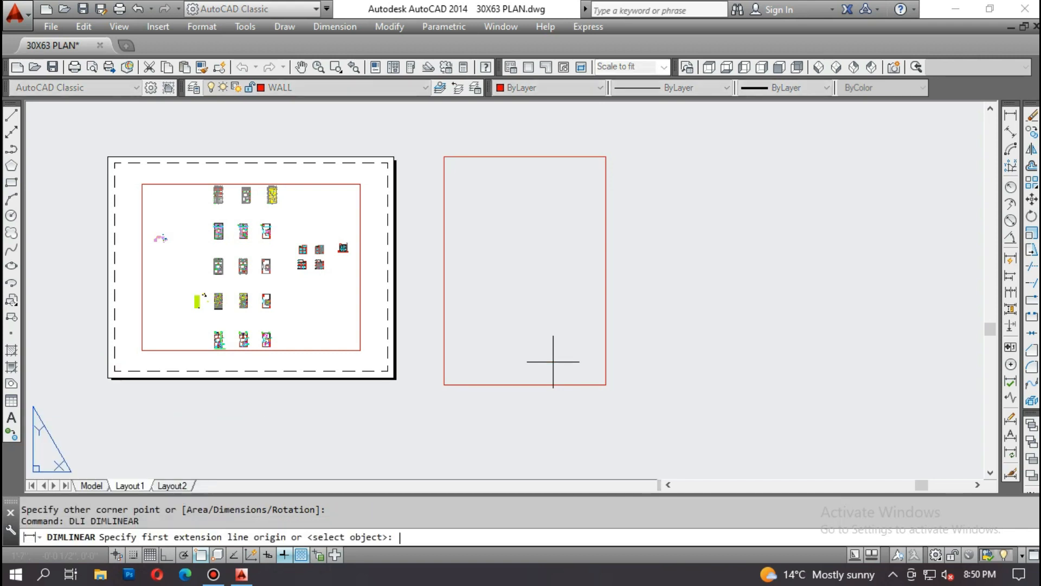
{"action": "left_click", "coordinate": [444, 157]}
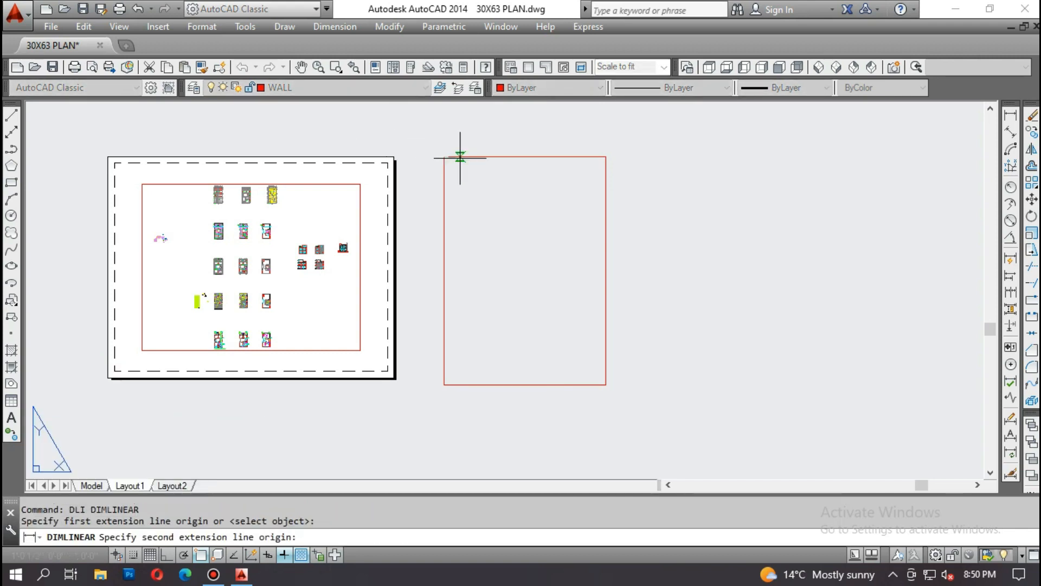
{"action": "left_click", "coordinate": [605, 157]}
{"action": "left_click", "coordinate": [545, 124]}
{"action": "key", "text": "Return"}
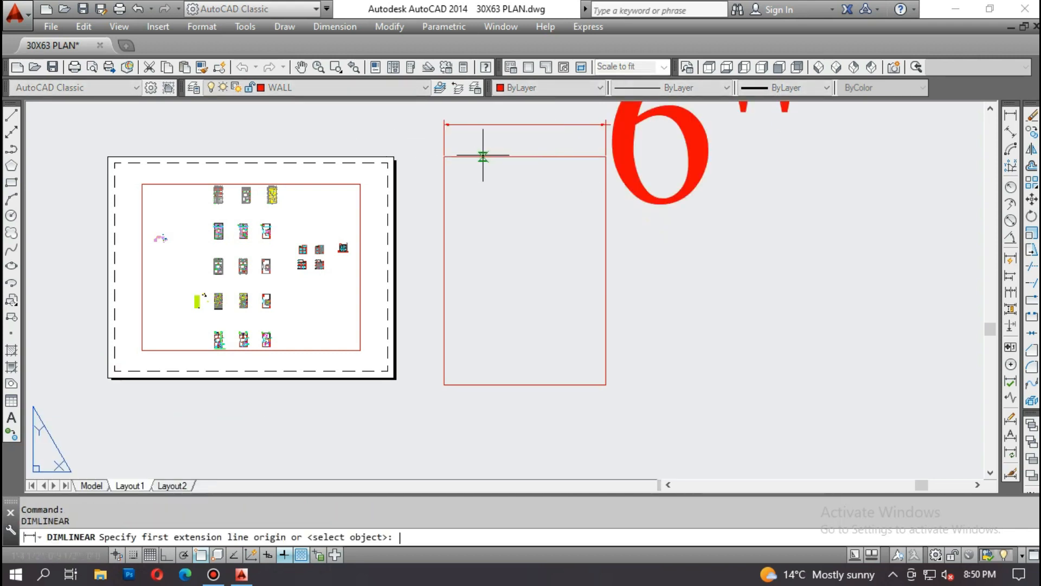
{"action": "key", "text": "Return"}
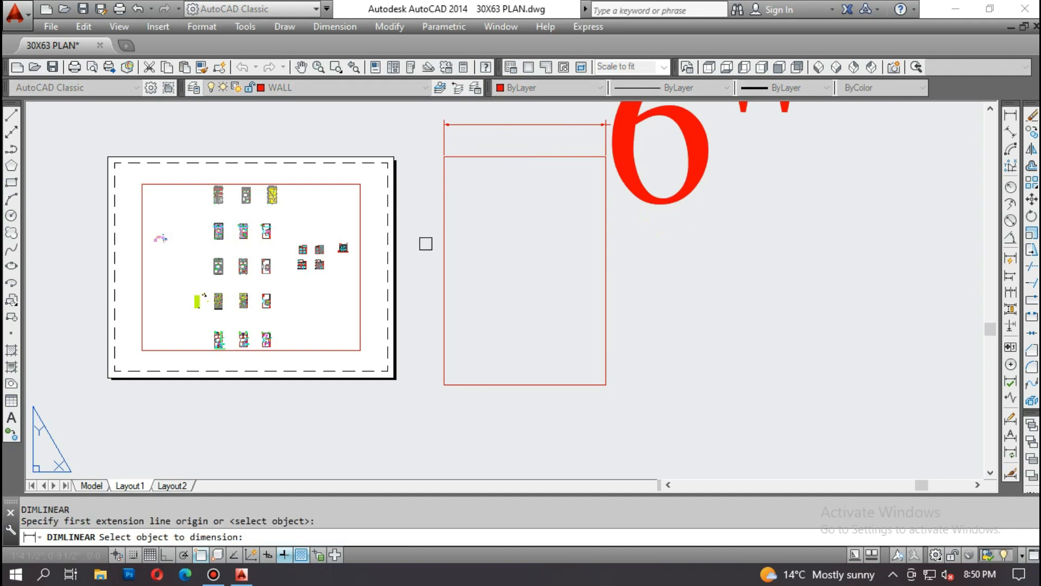
{"action": "left_click", "coordinate": [444, 243]}
{"action": "left_click", "coordinate": [416, 252]}
- Stretch the frame's lower edge straight down by 0.5 with Ortho on
{"action": "scroll", "coordinate": [576, 268], "scroll_direction": "down", "scroll_amount": 2}
{"action": "type", "text": "s"}
{"action": "key", "text": "Return"}
{"action": "left_click", "coordinate": [632, 353]}
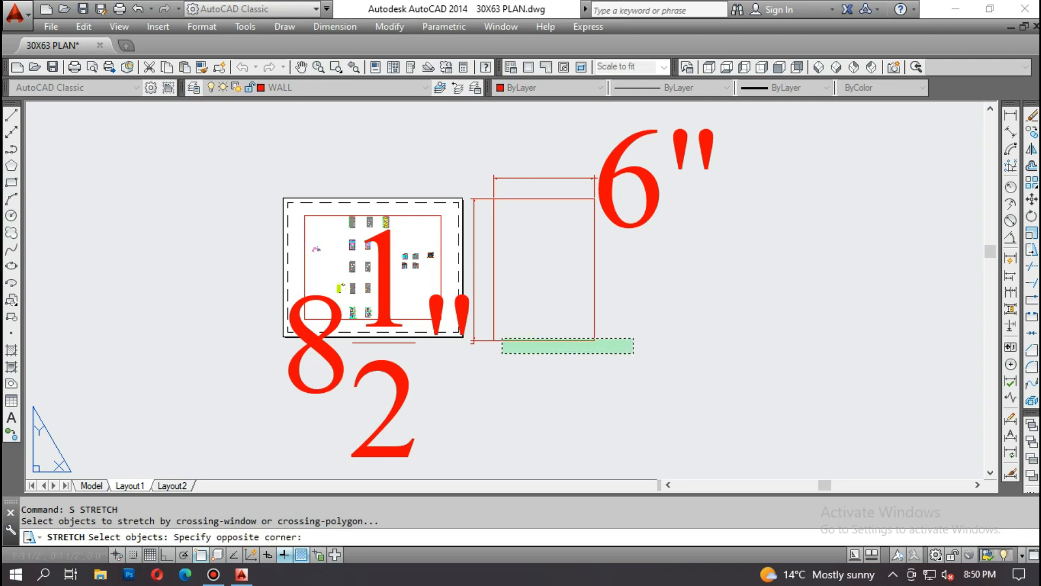
{"action": "left_click", "coordinate": [502, 338]}
{"action": "key", "text": "Return"}
{"action": "left_click", "coordinate": [671, 315]}
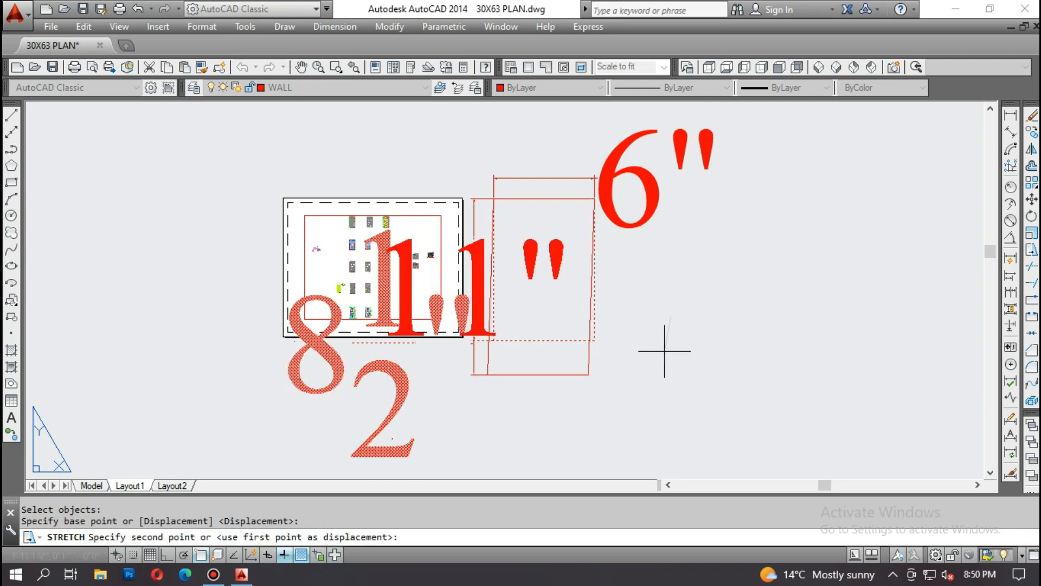
{"action": "key", "text": "F8"}
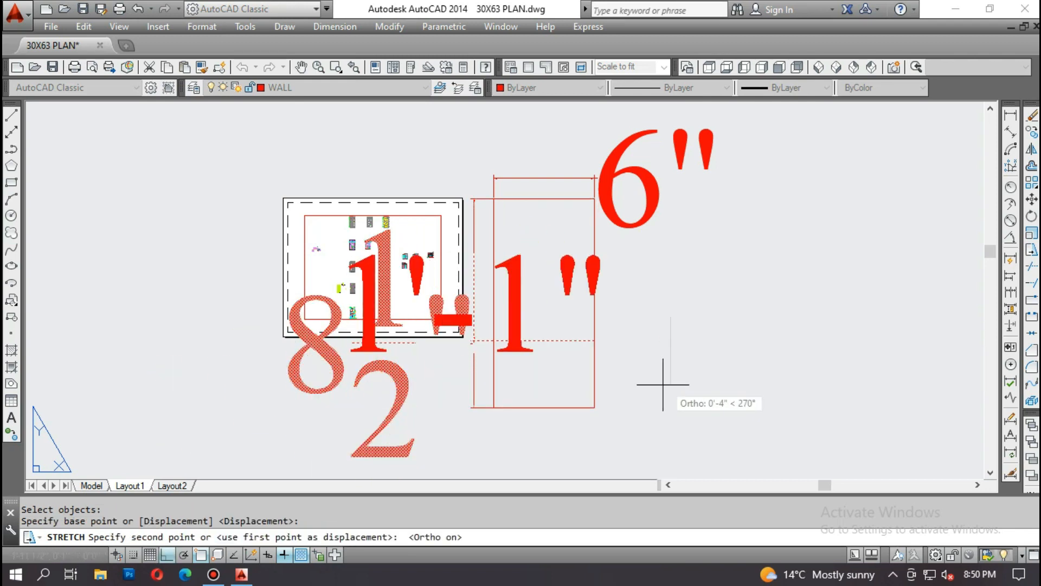
{"action": "type", "text": ".5"}
{"action": "key", "text": "Return"}
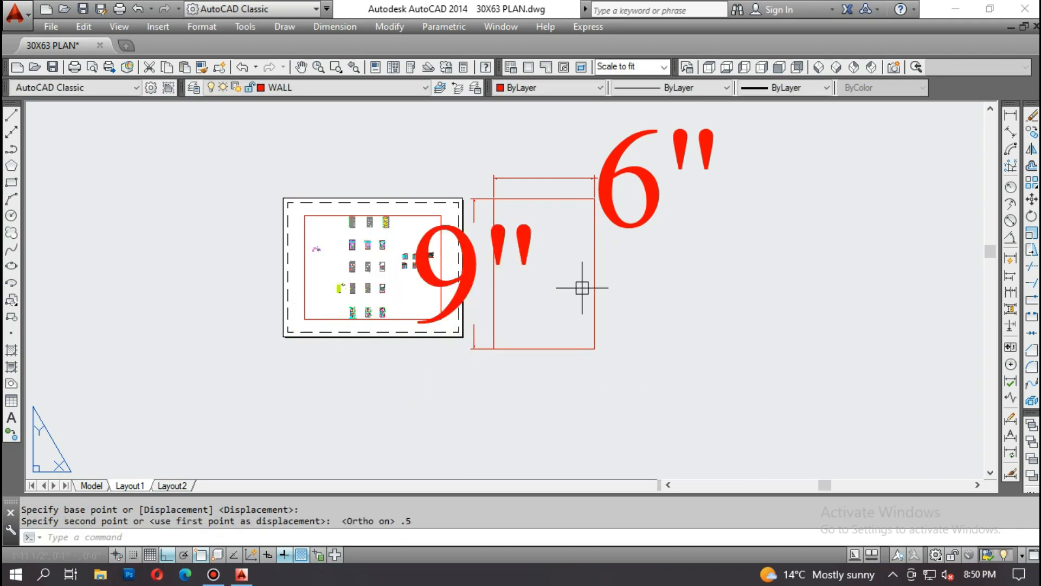
- Delete the frame's width and height dimensions
{"action": "left_click", "coordinate": [629, 217]}
{"action": "left_click", "coordinate": [603, 237]}
{"action": "left_click", "coordinate": [510, 244]}
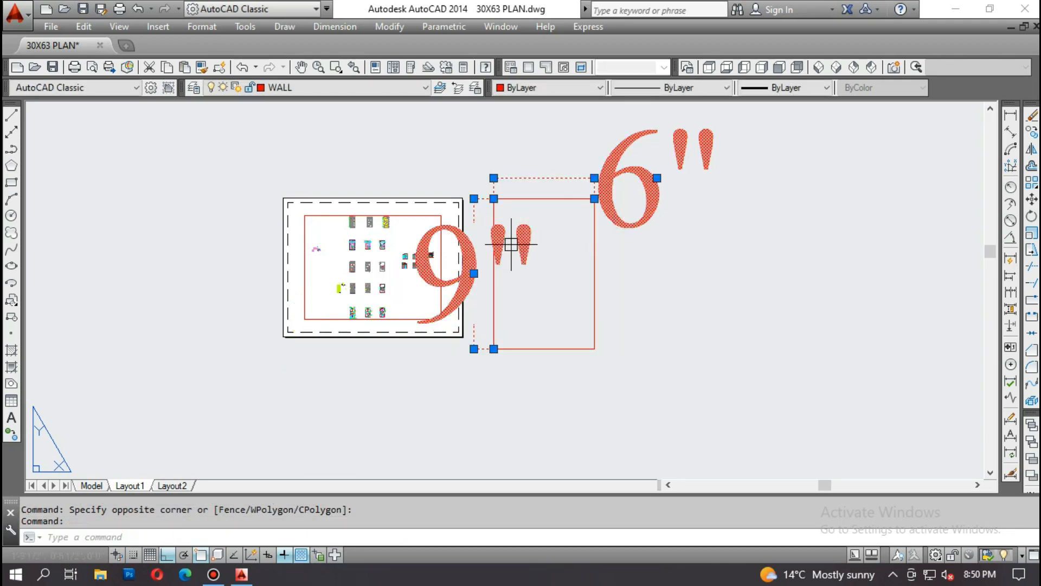
{"action": "key", "text": "Delete"}
{"action": "scroll", "coordinate": [521, 271], "scroll_direction": "up", "scroll_amount": 2}
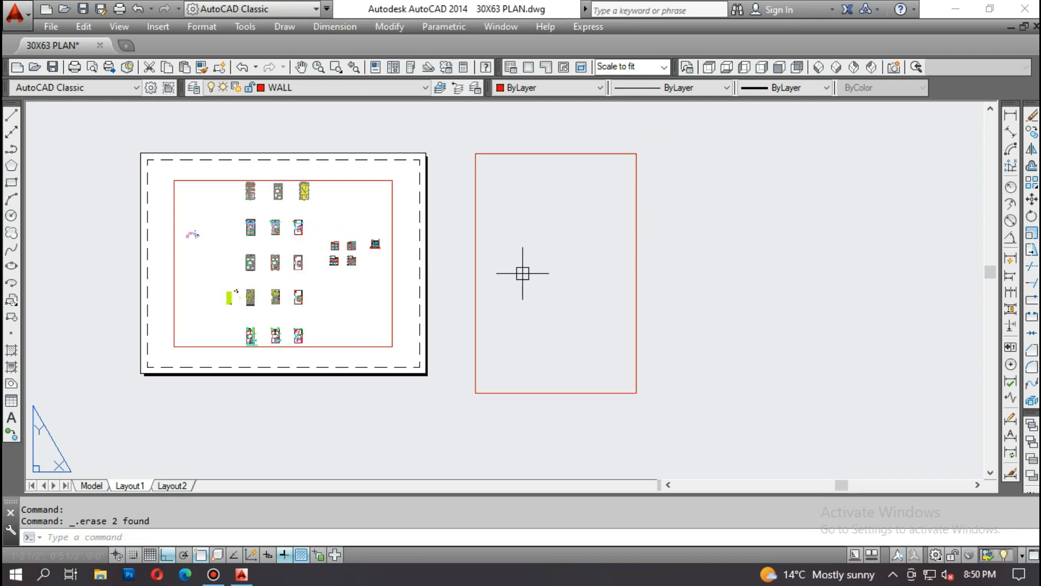
{"action": "scroll", "coordinate": [523, 274], "scroll_direction": "down", "scroll_amount": 4}
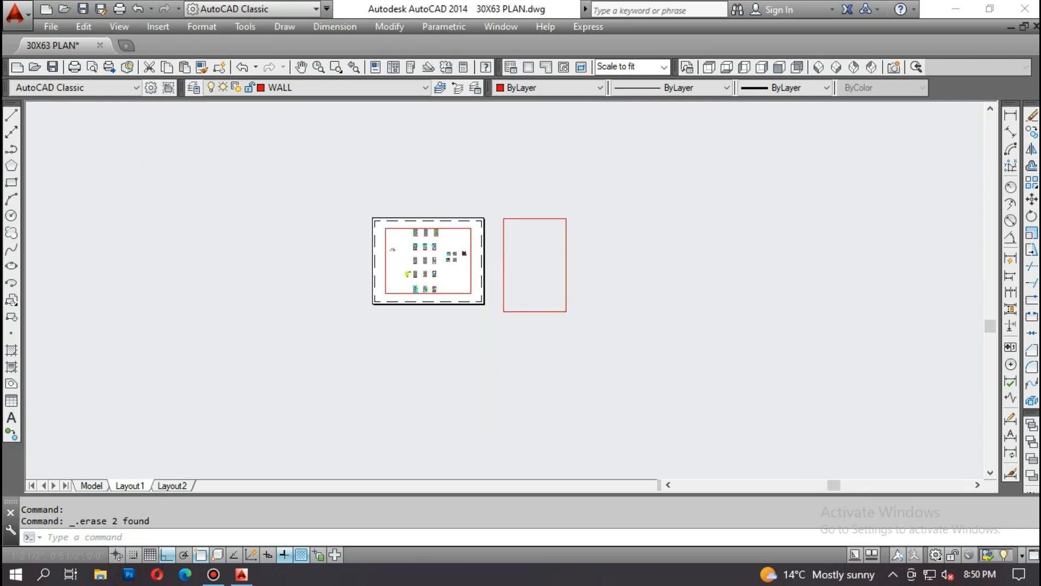
{"action": "scroll", "coordinate": [539, 288], "scroll_direction": "up", "scroll_amount": 2}
{"action": "scroll", "coordinate": [532, 206], "scroll_direction": "up", "scroll_amount": 2}
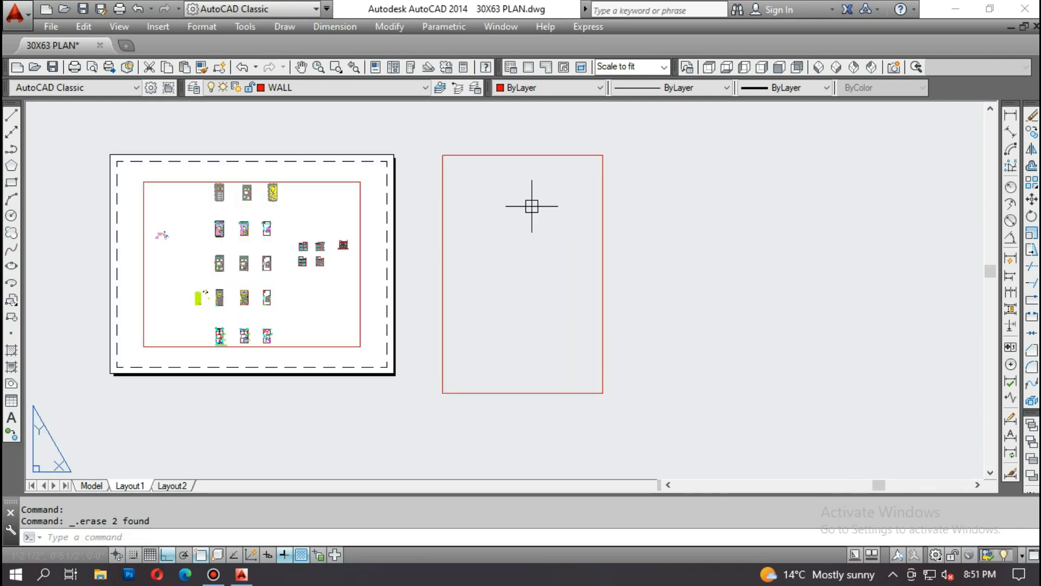
{"action": "middle_click_drag", "start_coordinate": [391, 230], "coordinate": [407, 237]}
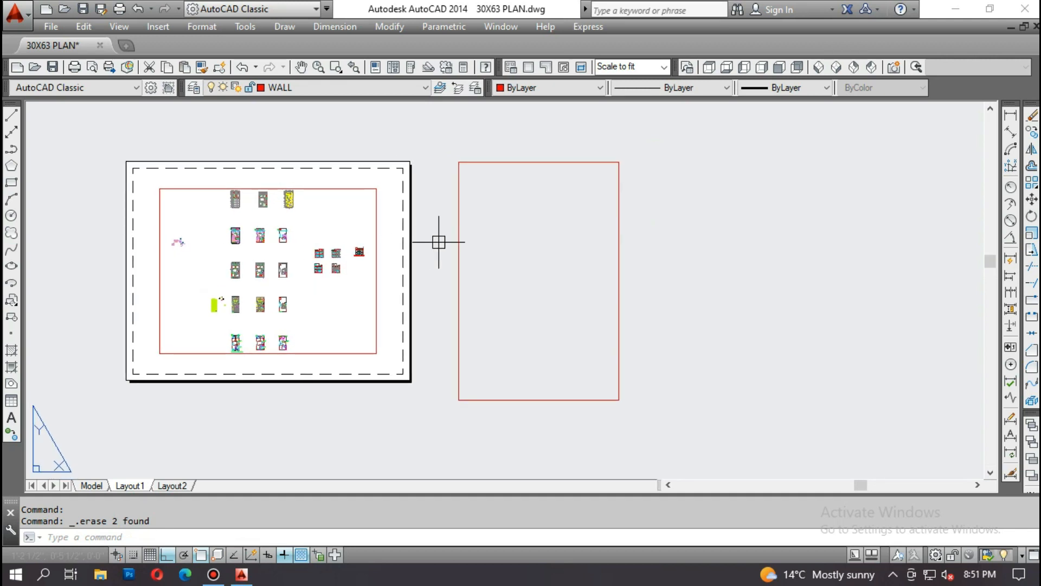
{"action": "key", "text": "Escape"}
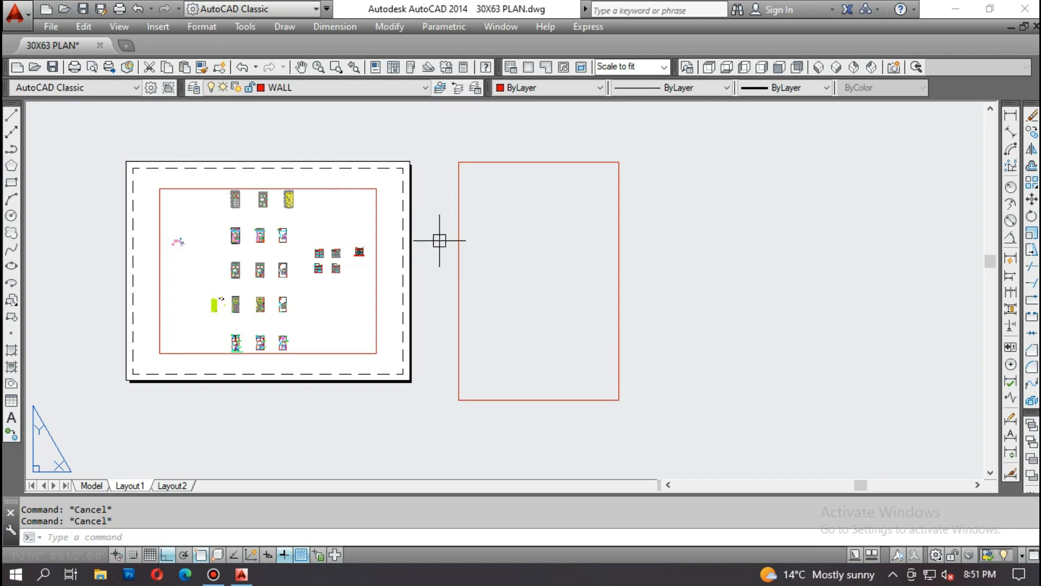
- Turn off the lineweight display for the plans shown on the Layout1 sheet
{"action": "scroll", "coordinate": [198, 259], "scroll_direction": "up", "scroll_amount": 2}
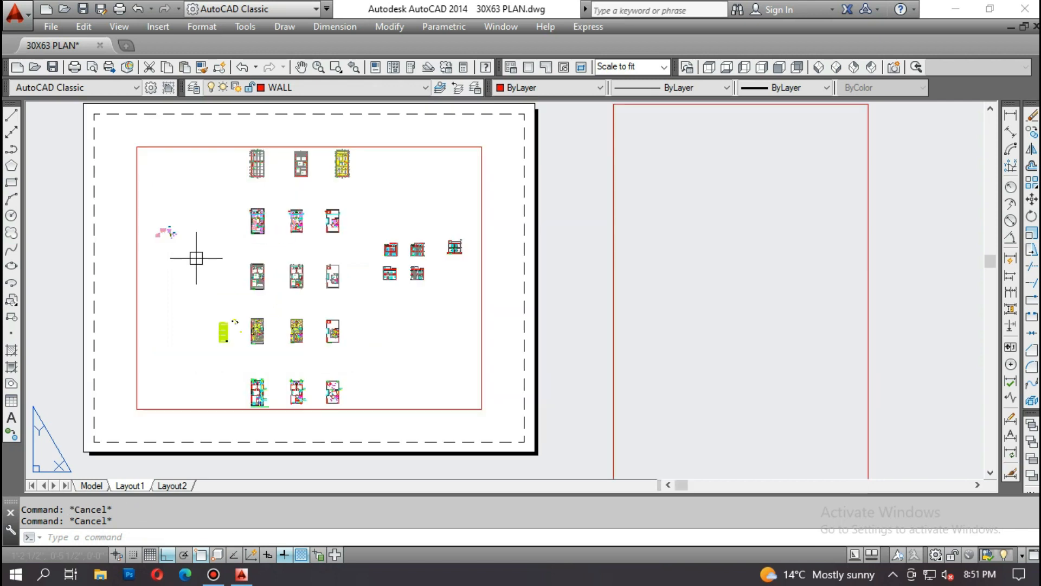
{"action": "scroll", "coordinate": [237, 176], "scroll_direction": "up", "scroll_amount": 2}
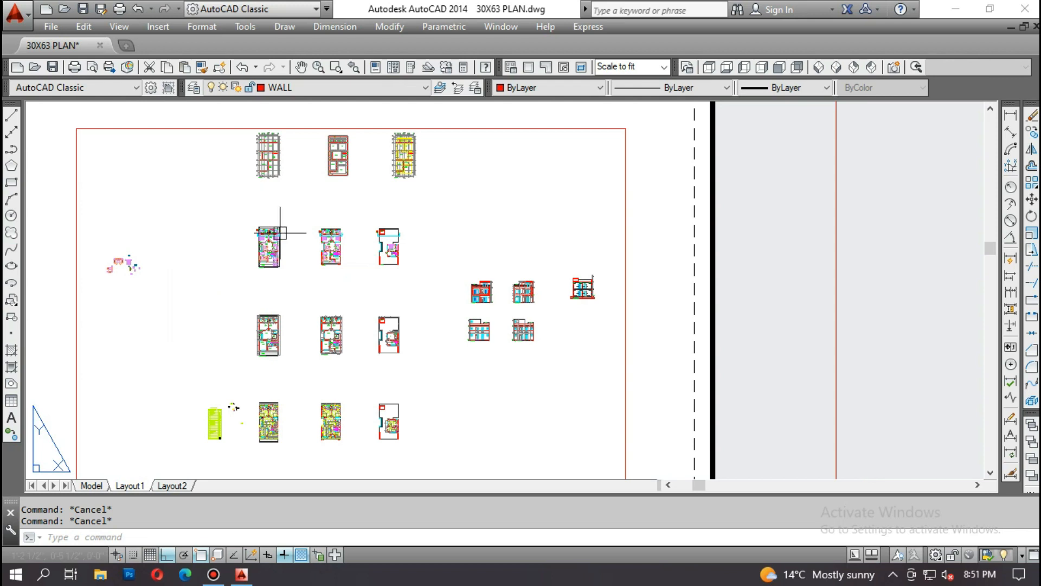
{"action": "scroll", "coordinate": [260, 158], "scroll_direction": "up", "scroll_amount": 4}
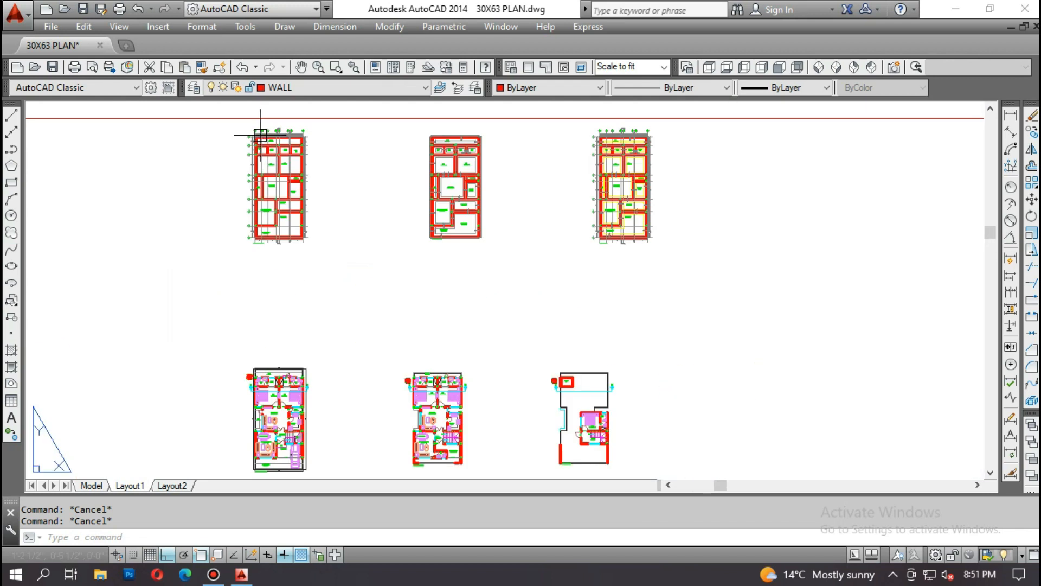
{"action": "scroll", "coordinate": [273, 140], "scroll_direction": "up", "scroll_amount": 3}
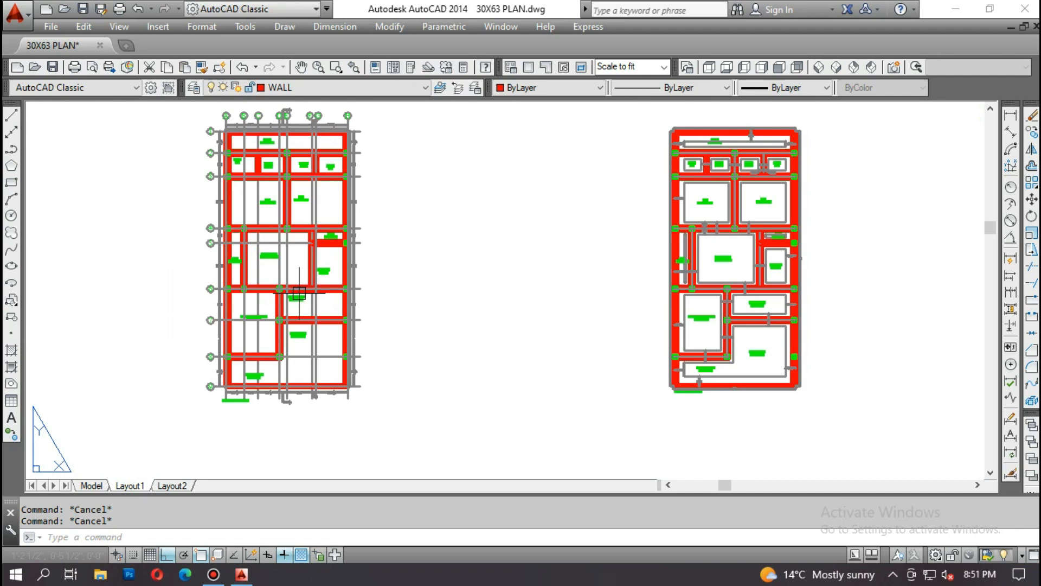
{"action": "left_click", "coordinate": [284, 554]}
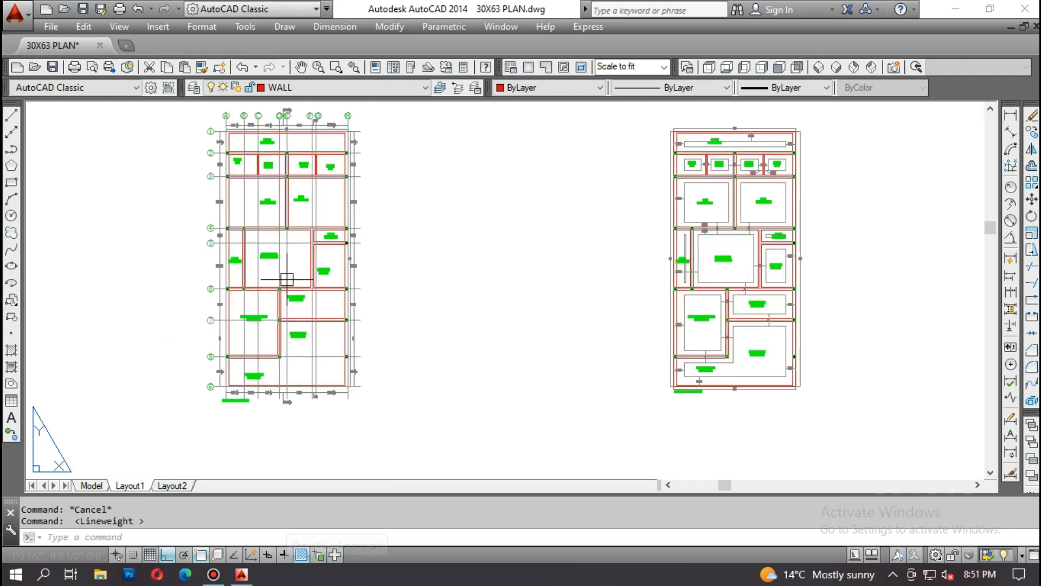
- Examine the thin-line plans in the sheet's viewport, the separate frame beside it and the ground floor electric plan
{"action": "scroll", "coordinate": [283, 182], "scroll_direction": "up", "scroll_amount": 10}
{"action": "scroll", "coordinate": [467, 239], "scroll_direction": "down", "scroll_amount": 13}
{"action": "scroll", "coordinate": [461, 243], "scroll_direction": "down", "scroll_amount": 6}
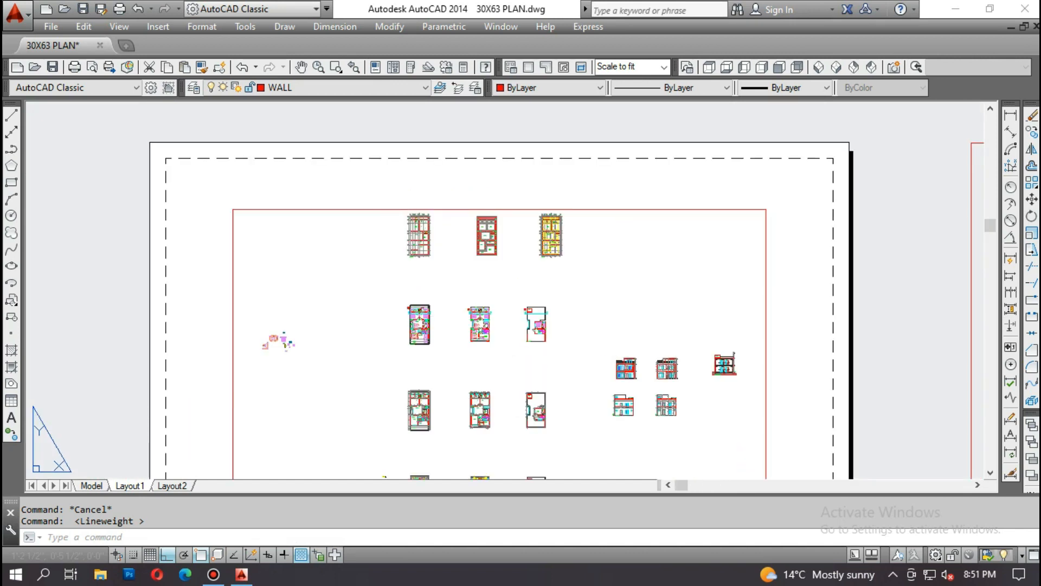
{"action": "middle_click_drag", "start_coordinate": [463, 389], "coordinate": [395, 255]}
{"action": "middle_click_drag", "start_coordinate": [534, 307], "coordinate": [405, 278]}
{"action": "scroll", "coordinate": [377, 258], "scroll_direction": "down", "scroll_amount": 1}
{"action": "scroll", "coordinate": [372, 256], "scroll_direction": "down", "scroll_amount": 2}
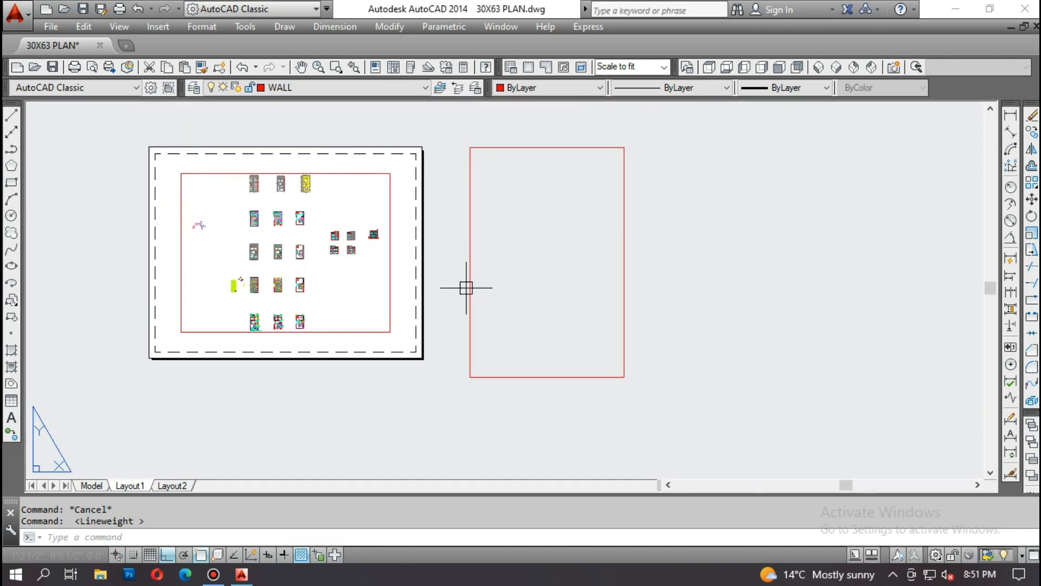
{"action": "scroll", "coordinate": [477, 284], "scroll_direction": "up", "scroll_amount": 2}
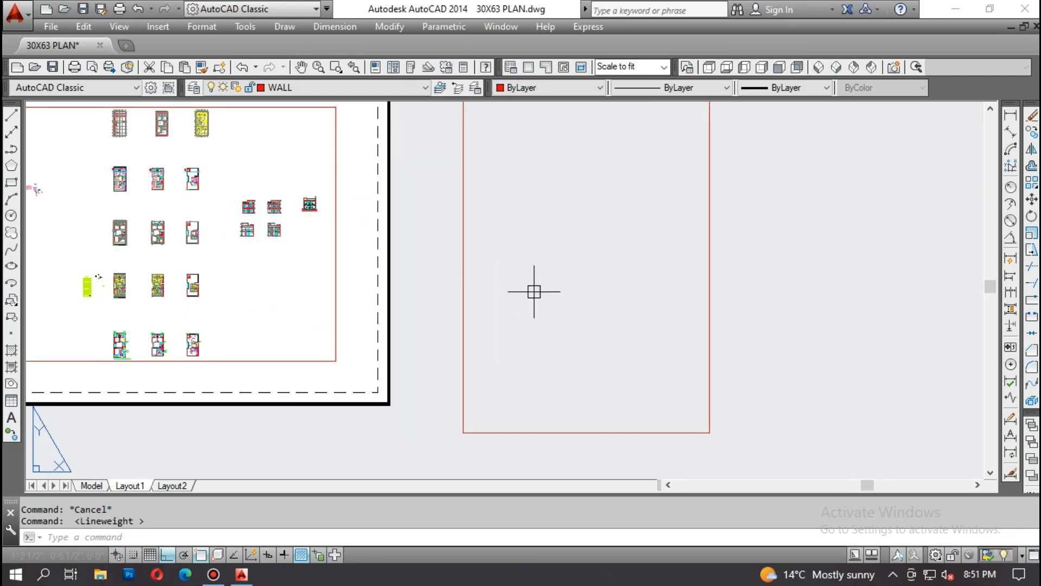
{"action": "middle_click_drag", "start_coordinate": [319, 313], "coordinate": [527, 336]}
{"action": "scroll", "coordinate": [372, 291], "scroll_direction": "up", "scroll_amount": 5}
{"action": "scroll", "coordinate": [274, 353], "scroll_direction": "up", "scroll_amount": 4}
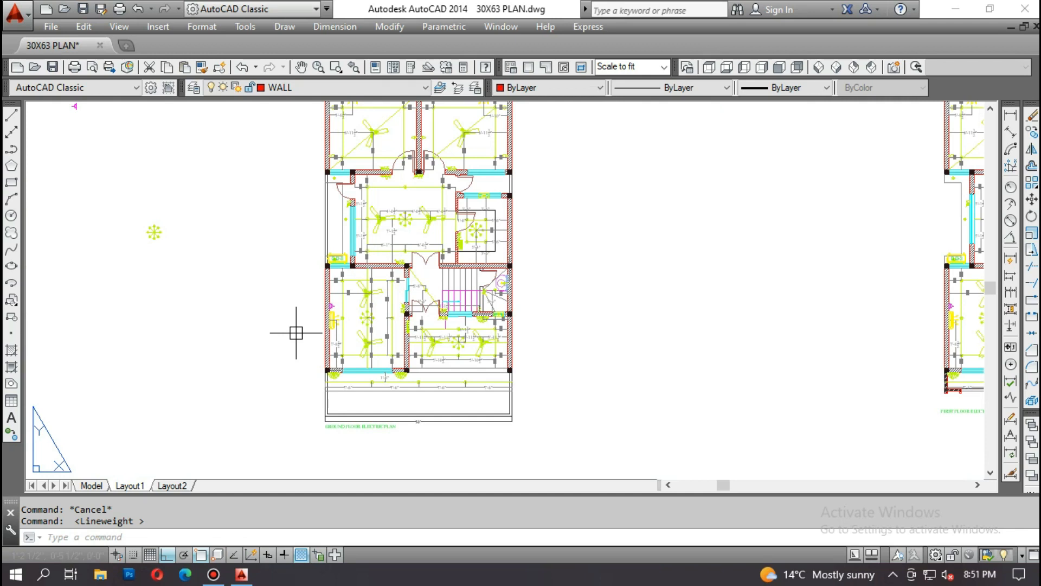
- Save the 30X63 PLAN drawing and close it
{"action": "key", "text": "Escape"}
{"action": "key", "text": "ctrl+s"}
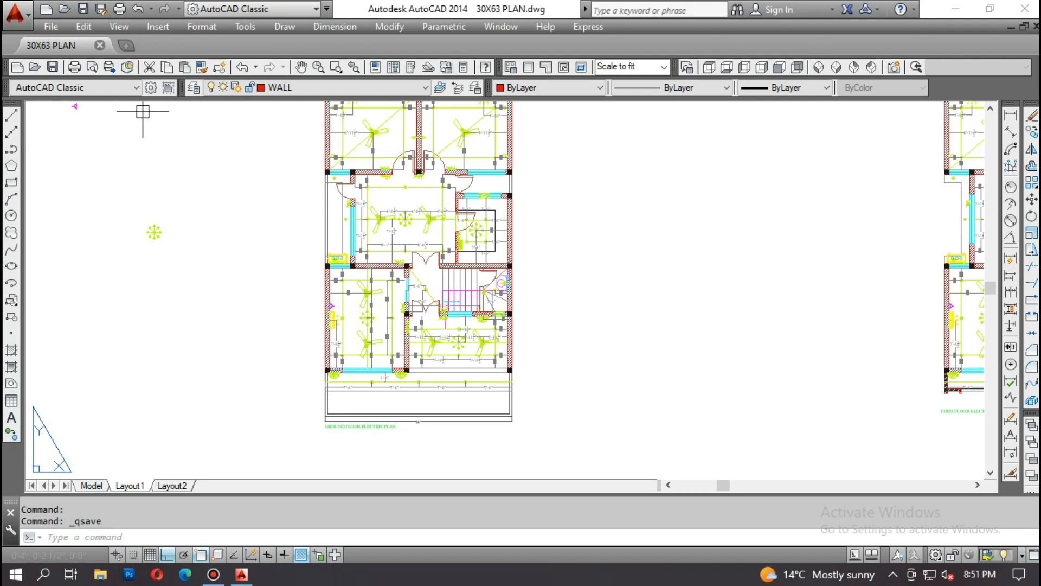
{"action": "left_click", "coordinate": [100, 45]}
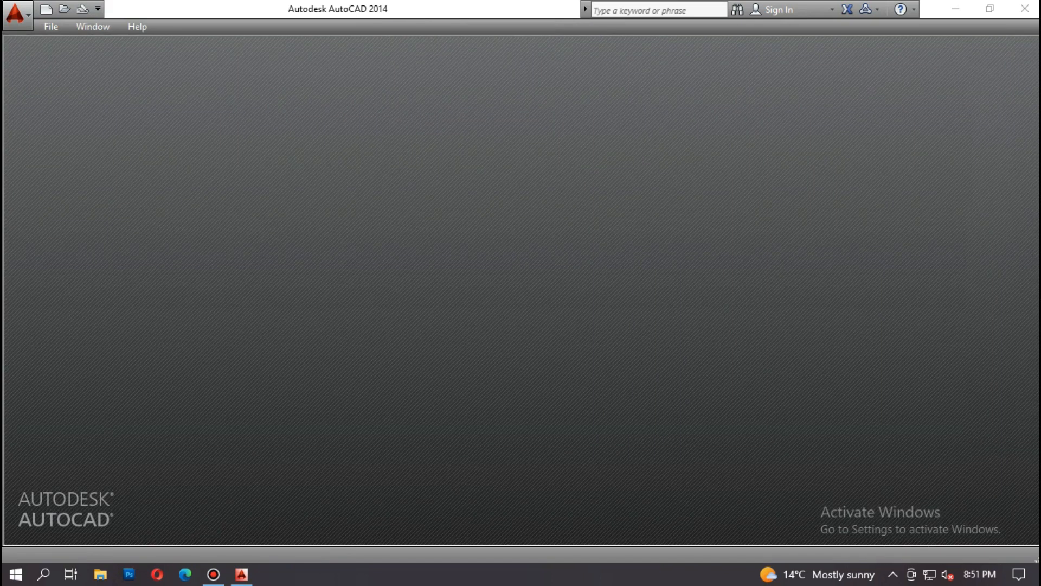